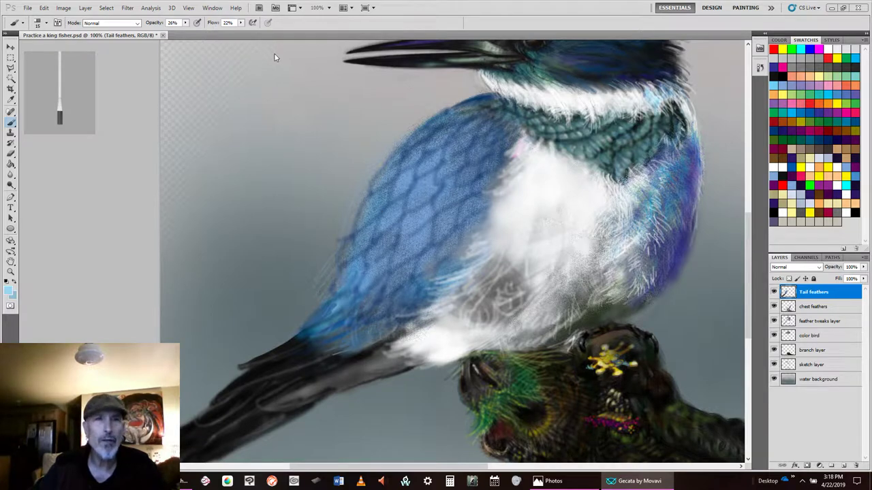
Step: Fit the whole painting in view and hide the layers one by one from Tail feathers down to sketch layer
click(189, 8)
click(226, 91)
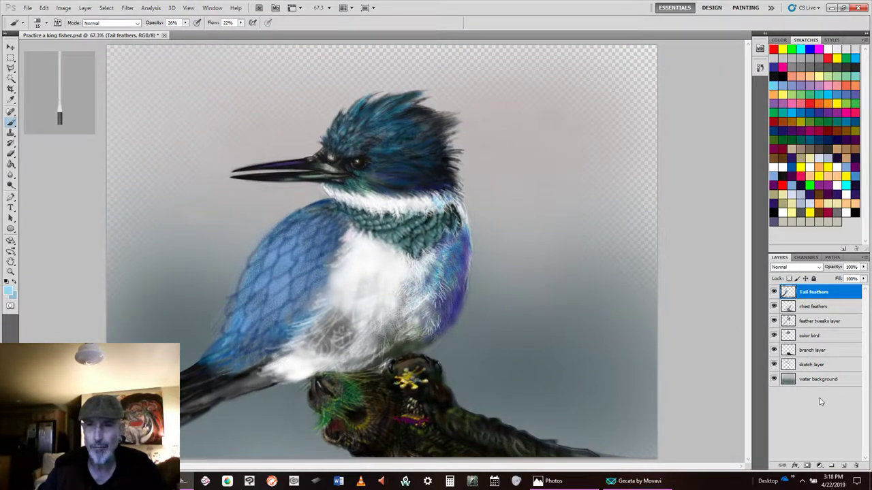
click(774, 293)
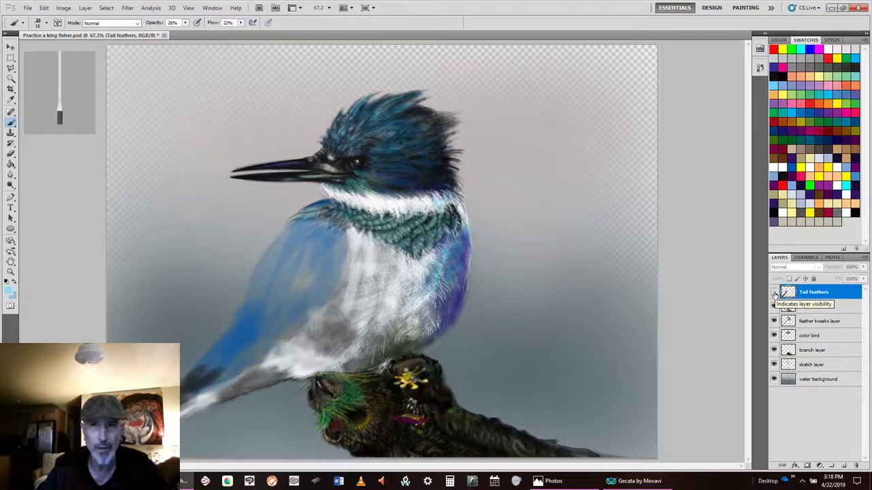
click(774, 293)
click(773, 293)
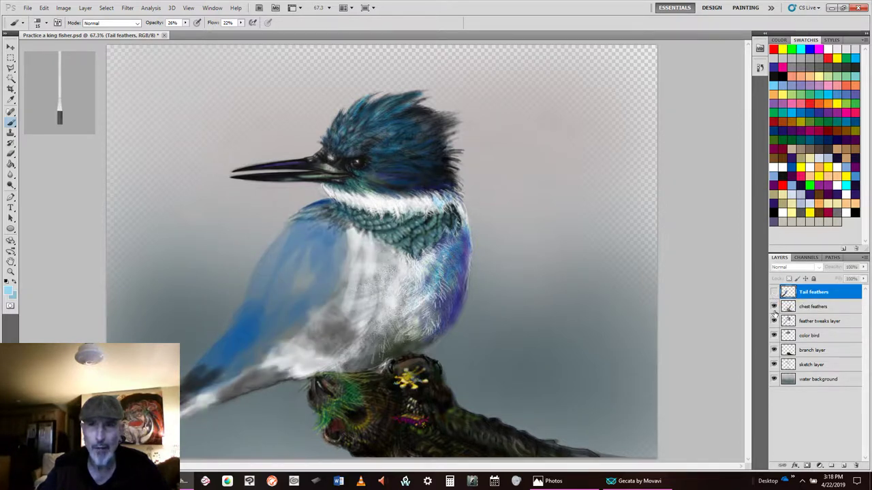
click(775, 307)
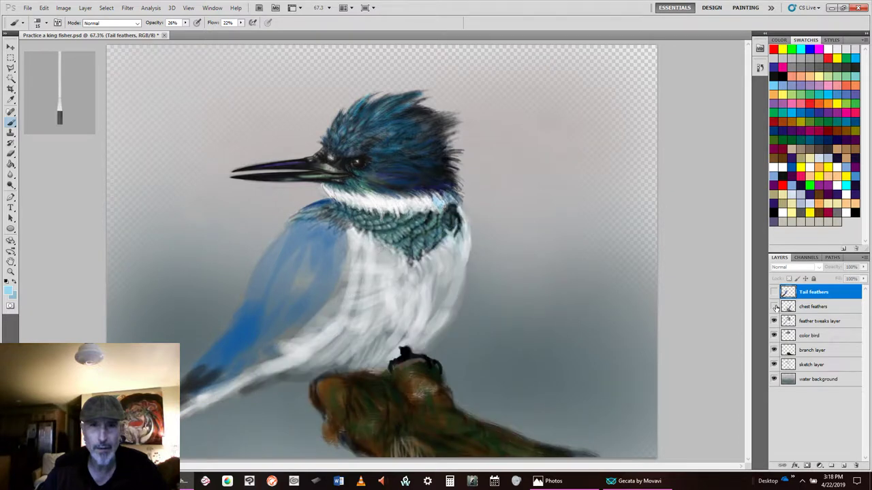
click(774, 307)
click(775, 307)
click(774, 321)
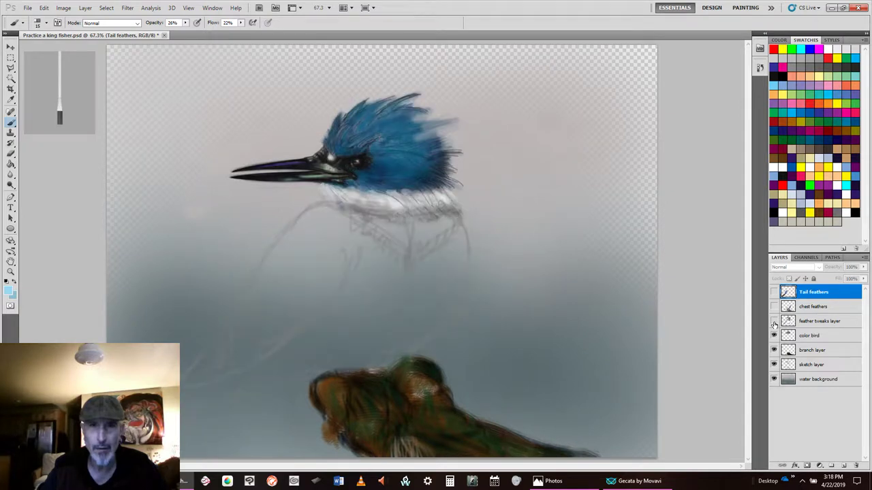
click(774, 336)
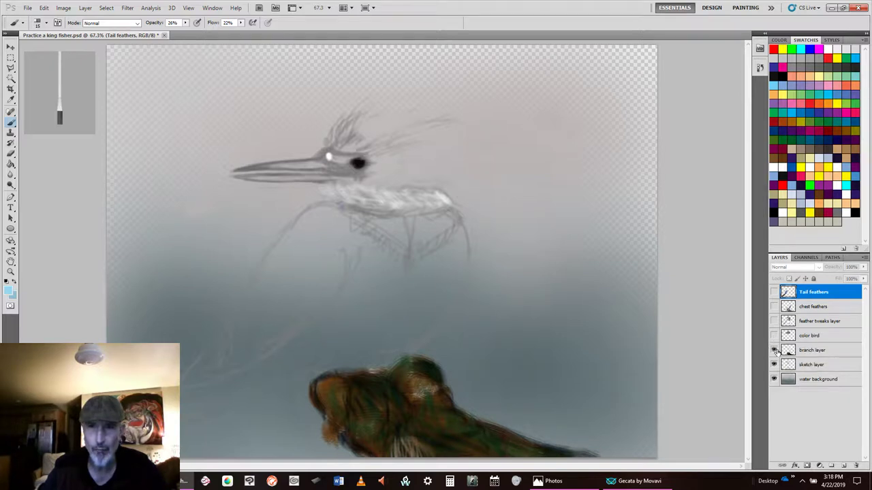
click(775, 349)
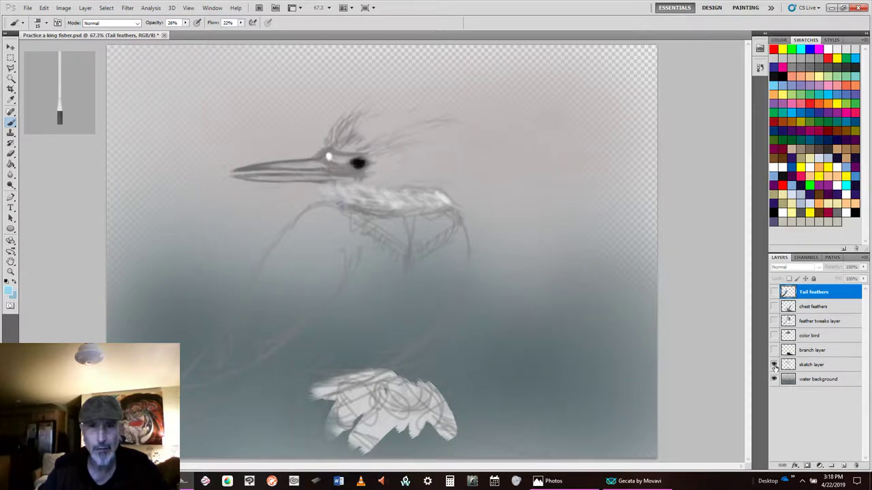
click(774, 365)
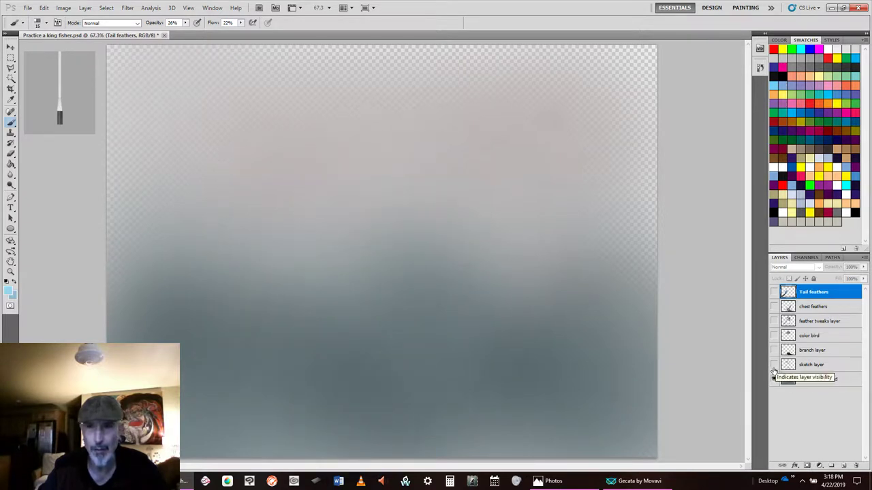
Step: Show the layers again one by one, from sketch layer up to Tail feathers, to review how the painting was built
click(774, 366)
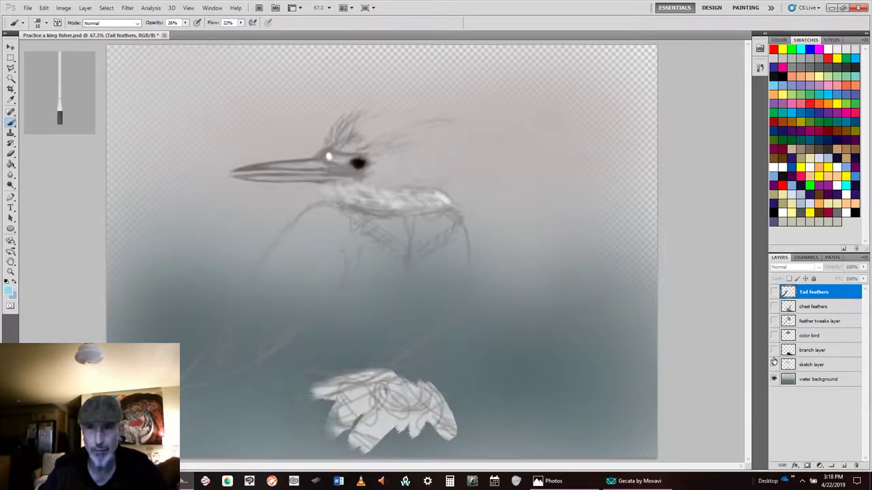
click(775, 351)
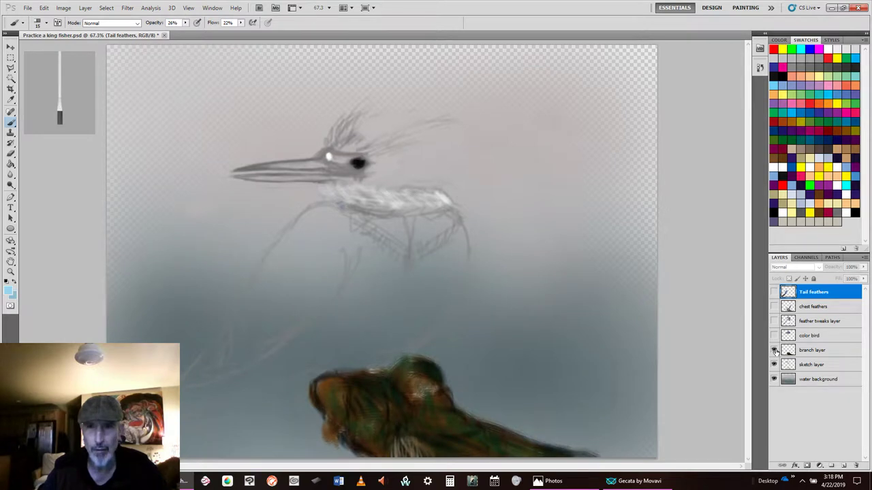
click(774, 335)
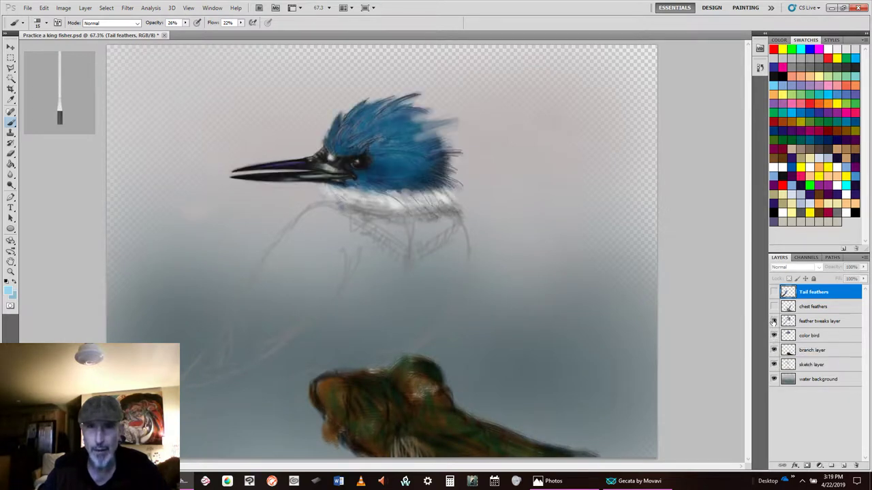
click(773, 322)
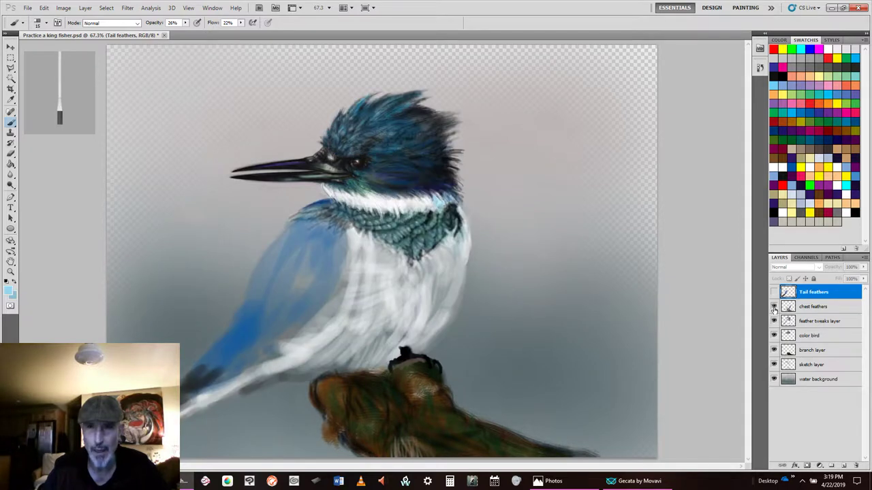
click(774, 307)
click(774, 292)
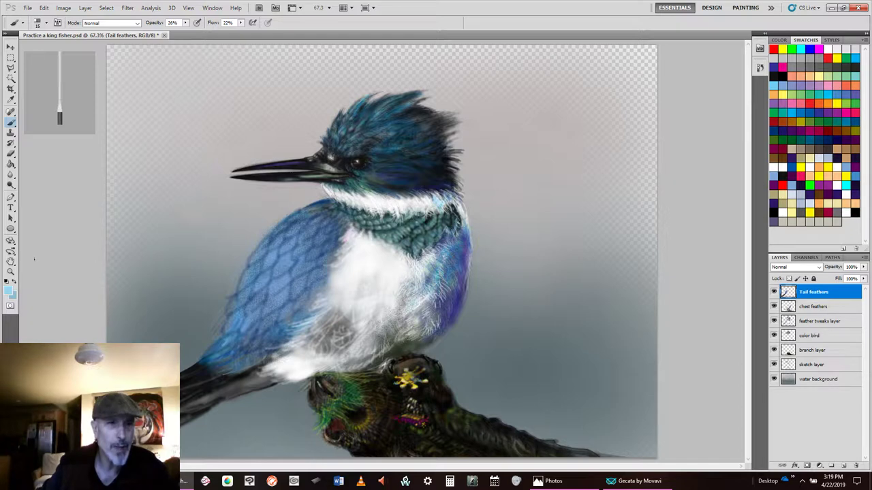
Step: Set the flat blunt bristle brush to 17% bristles and 14% thickness for painting on the wing and tail
click(11, 273)
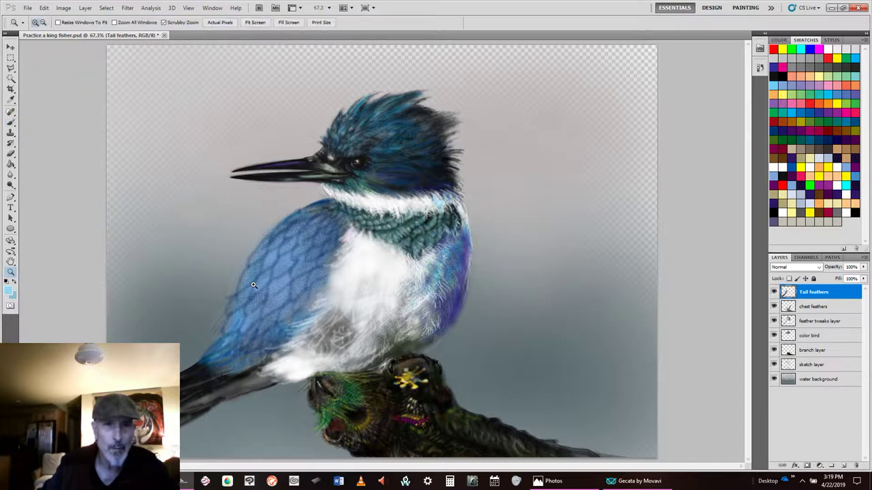
click(278, 292)
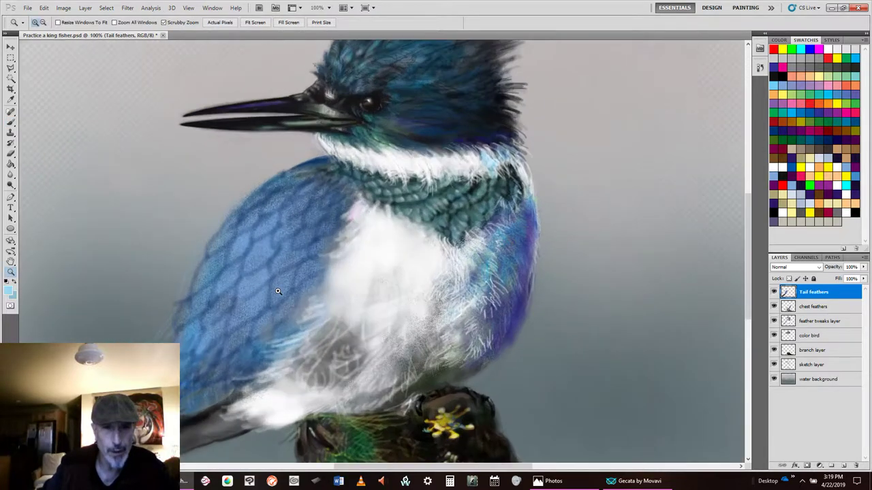
click(11, 261)
drag(238, 290, 364, 232)
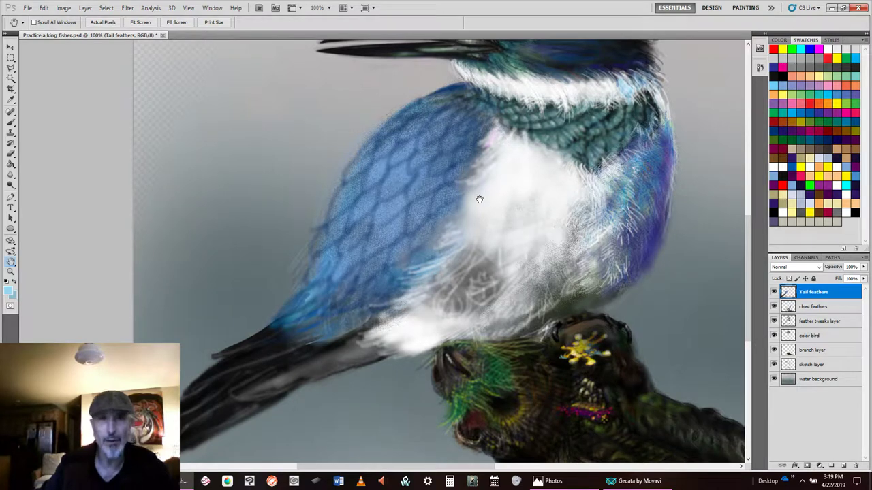
click(11, 122)
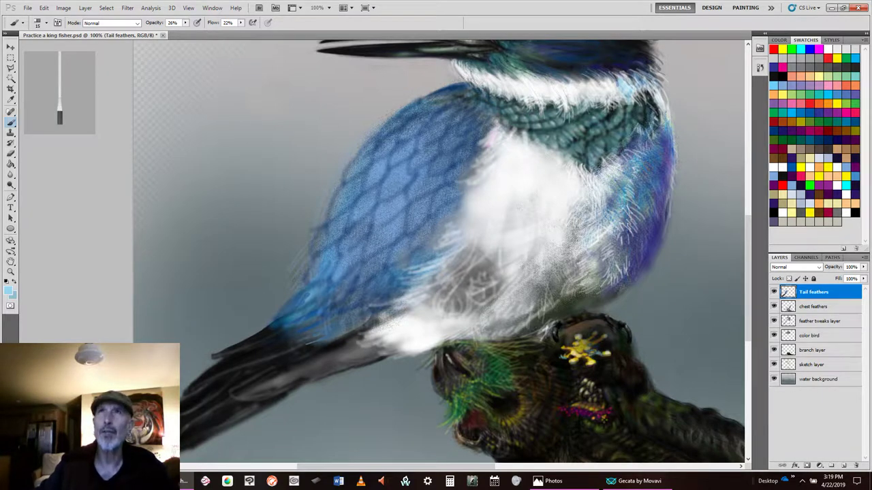
mouse_move(1, 153)
mouse_down()
mouse_move(254, 195)
mouse_move(252, 104)
mouse_move(214, 75)
mouse_move(218, 59)
mouse_up()
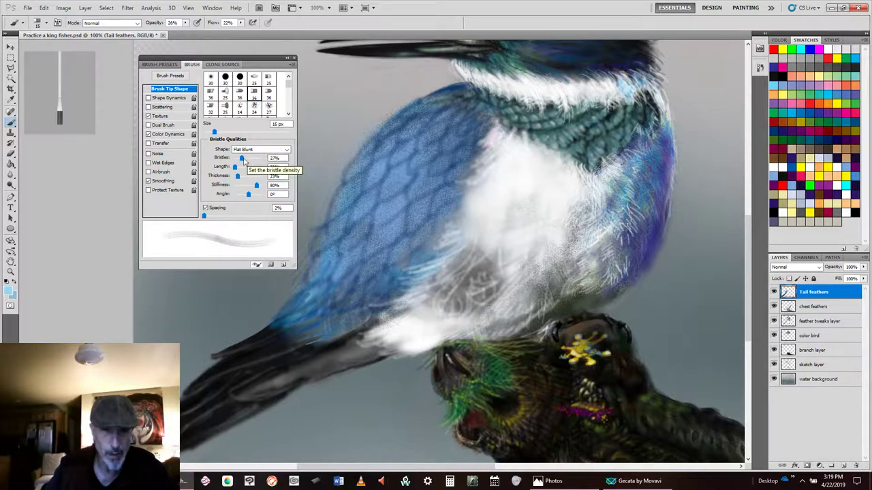
drag(242, 159, 239, 161)
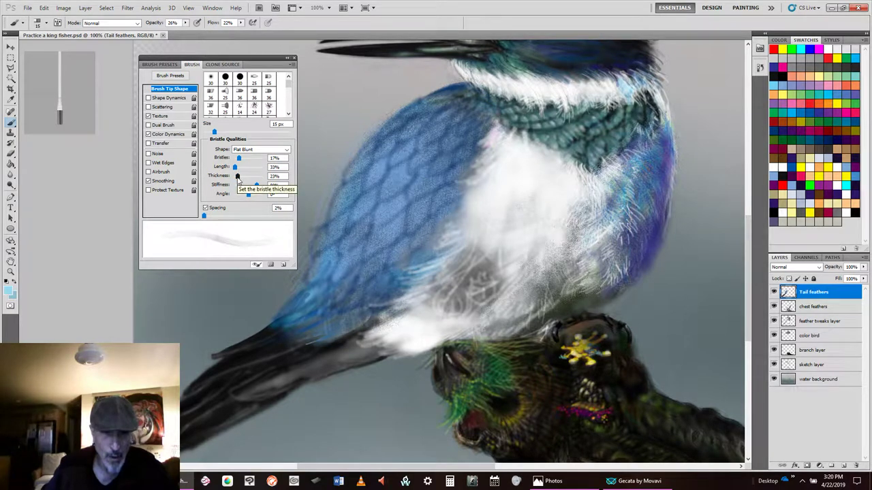
drag(238, 179, 236, 180)
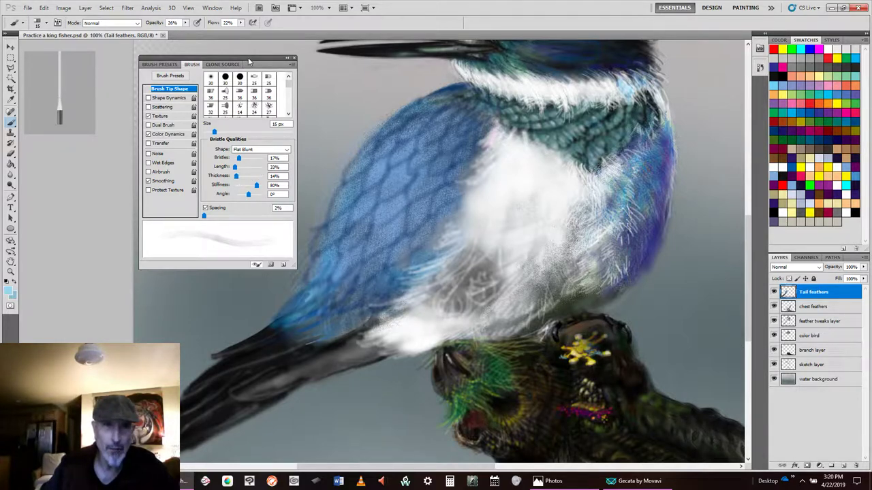
mouse_move(249, 62)
mouse_down()
mouse_move(723, 101)
mouse_move(1, 262)
mouse_up()
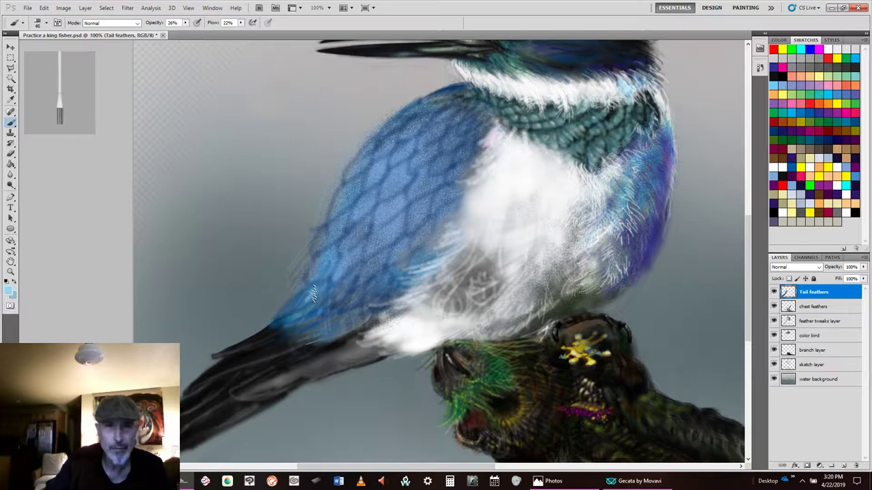
Step: Reduce the brush size and paint fine light-blue feather strokes at the wing's lower end, where it meets the tail
key(bracketleft)
key(bracketleft)
key(bracketleft)
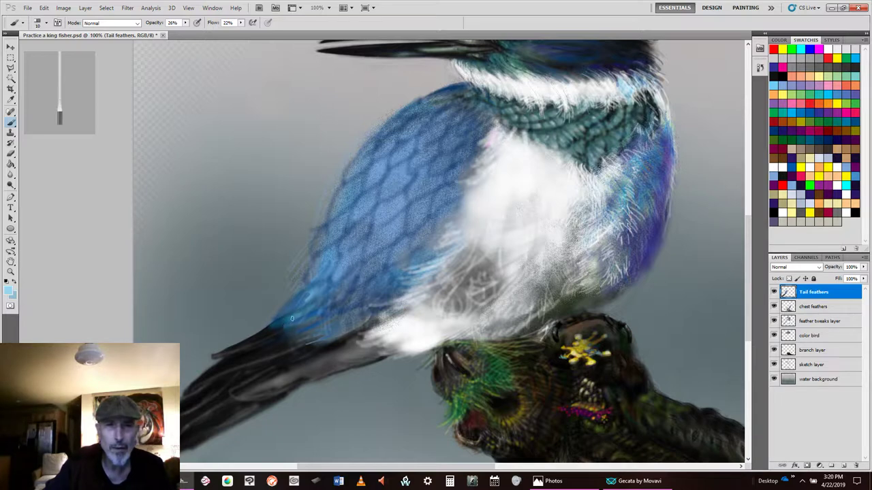
mouse_move(306, 310)
mouse_down()
mouse_move(274, 322)
mouse_move(296, 316)
mouse_move(316, 289)
mouse_move(300, 298)
mouse_move(304, 292)
mouse_move(324, 310)
mouse_up()
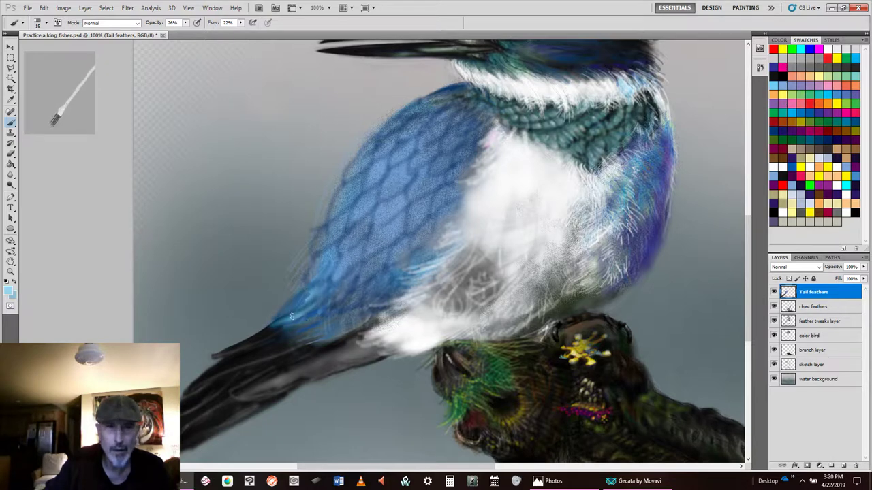
key(alt)
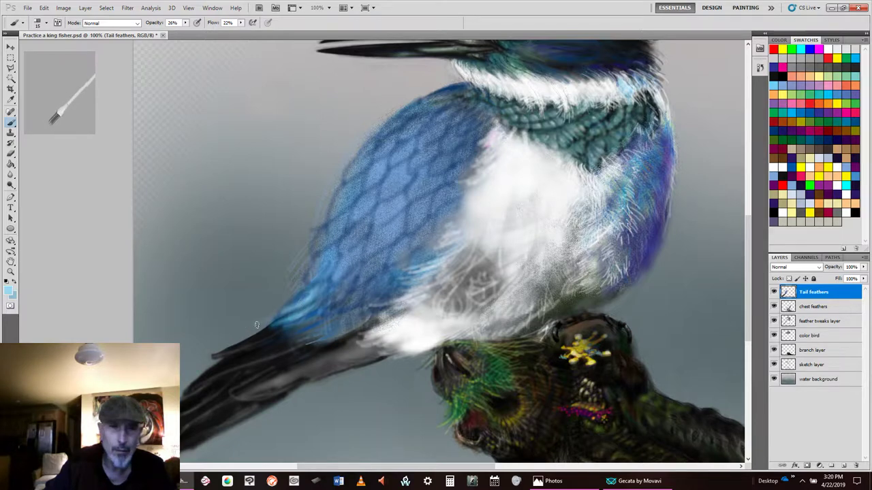
Step: Step back through the last two brush strokes on the lower wing
click(44, 8)
click(50, 34)
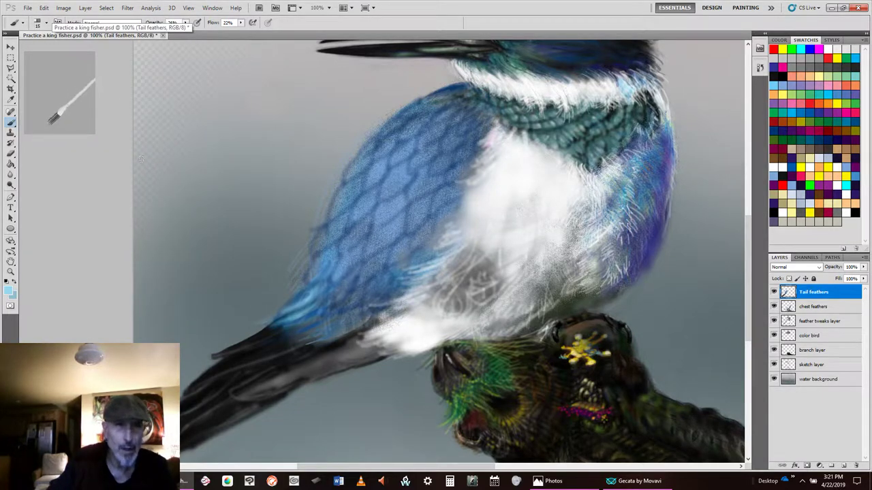
click(44, 8)
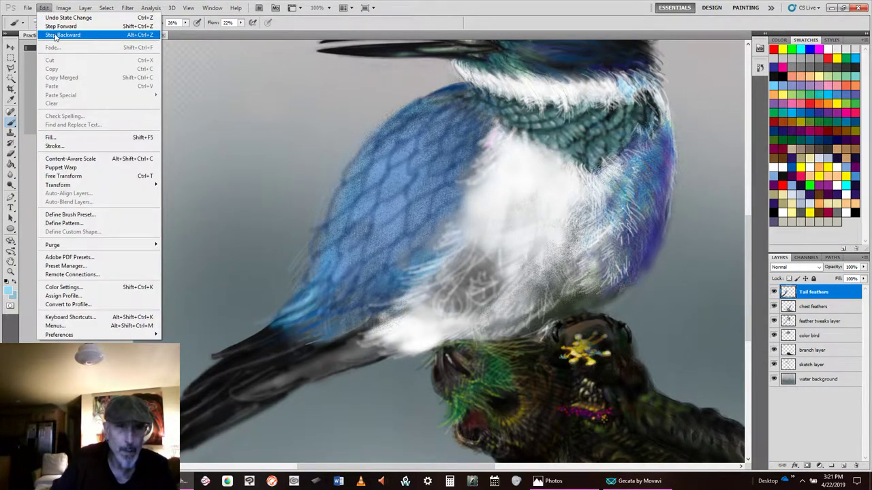
click(57, 34)
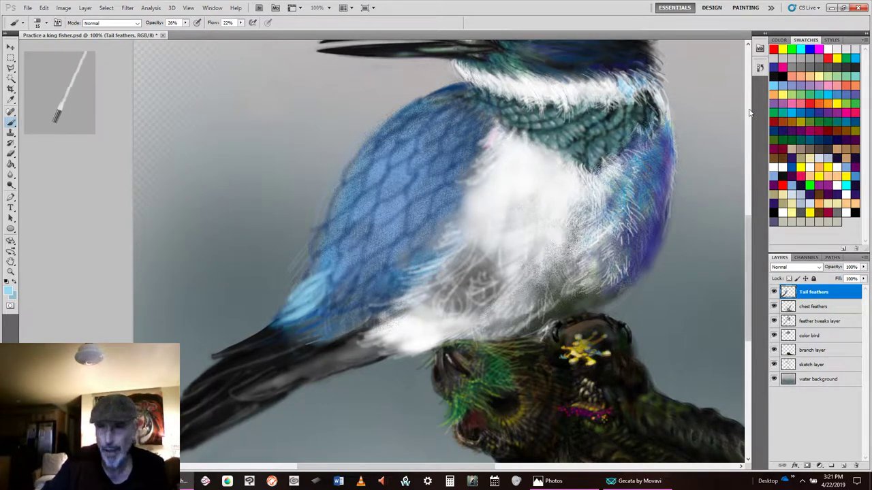
Step: Shade around the light-blue feathers at the wing's lower end using dark teal, dark gray and black
click(809, 138)
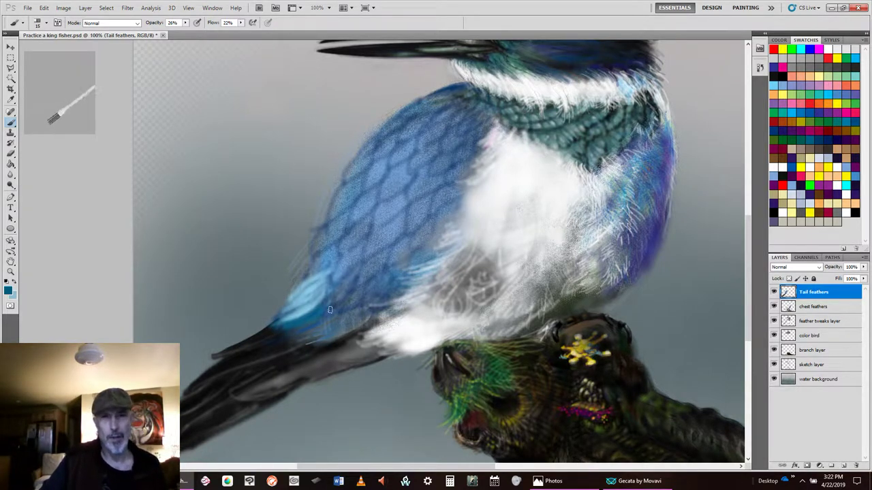
click(819, 65)
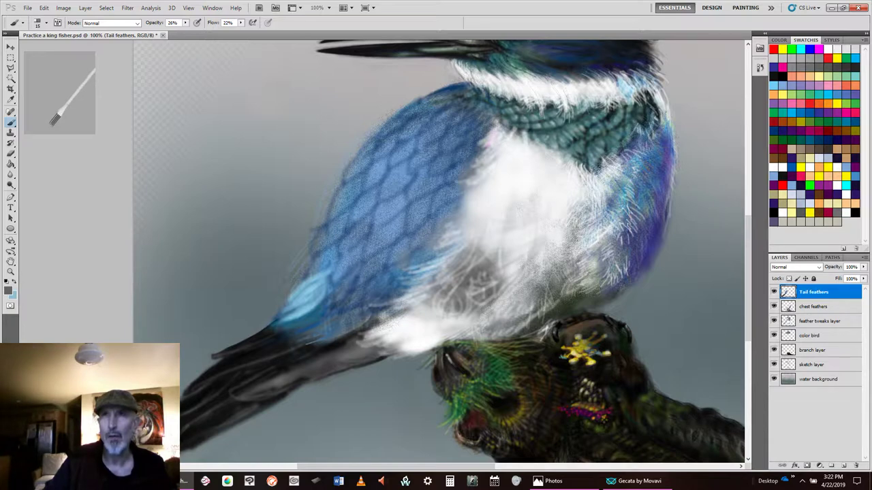
click(782, 76)
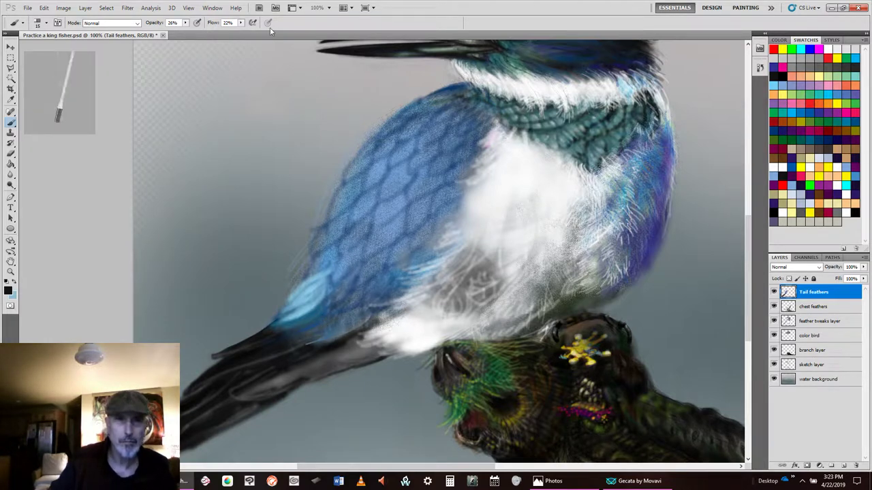
Step: Raise the brush opacity to 53% and darken the wing's lower edge above the tail with black strokes
click(185, 23)
click(197, 31)
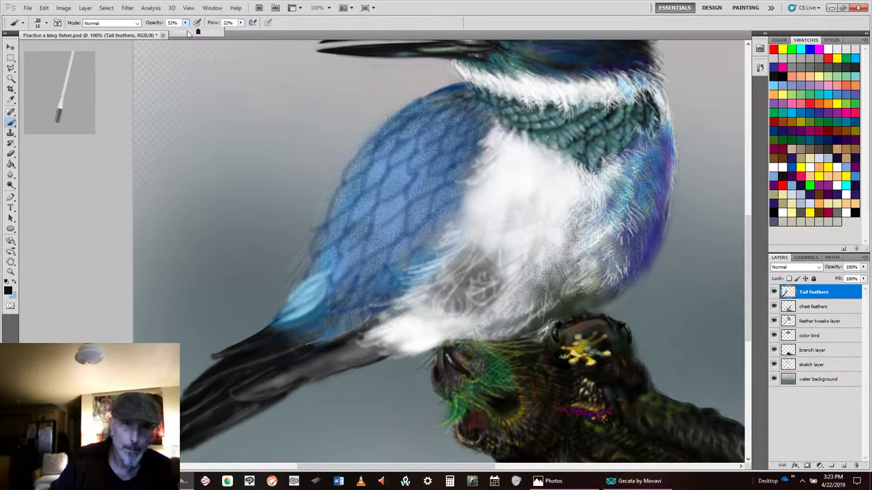
click(327, 315)
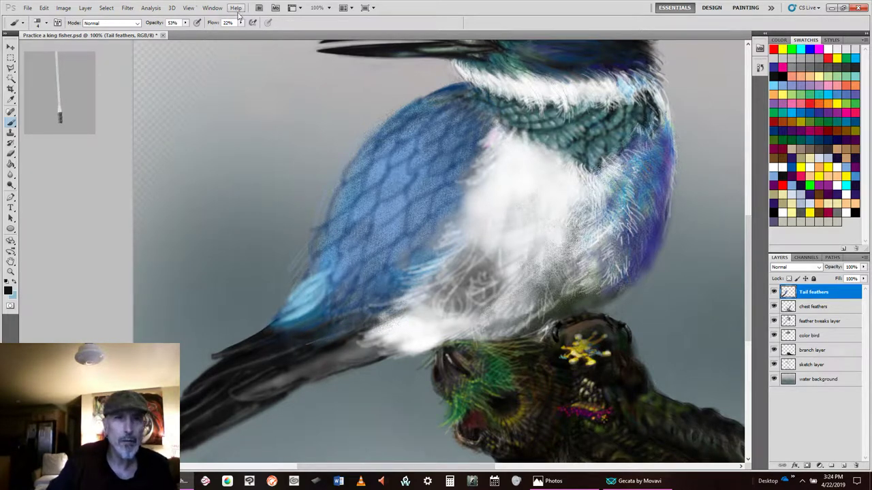
Step: Set the brush flow to 73% and paint thin white curved strokes on the black feathers at the tail's base
drag(241, 23, 264, 32)
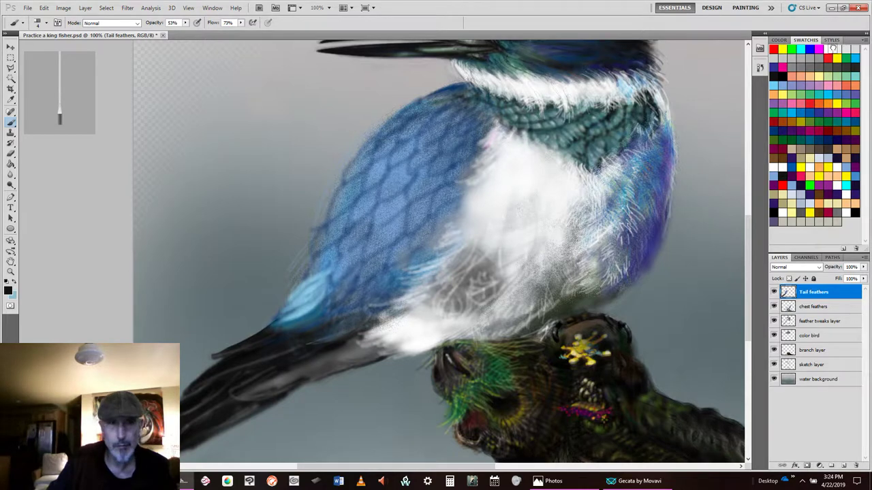
click(830, 49)
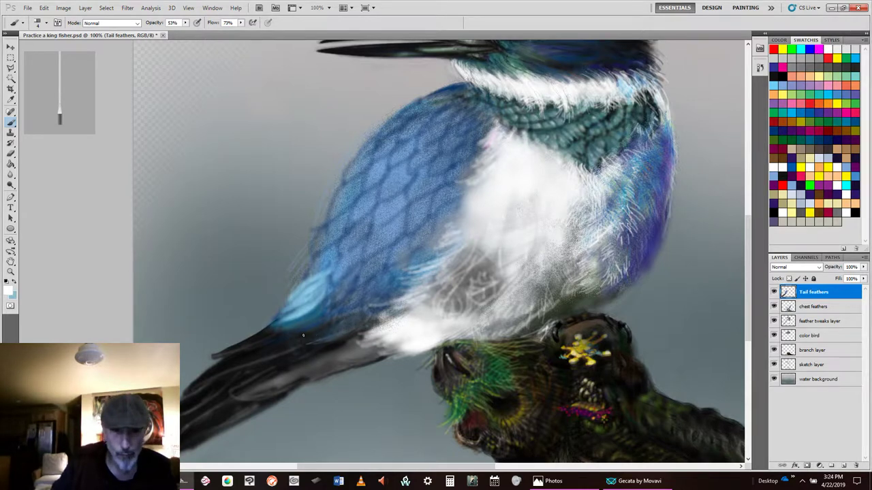
mouse_move(303, 336)
mouse_down()
mouse_move(332, 344)
mouse_move(338, 338)
mouse_up()
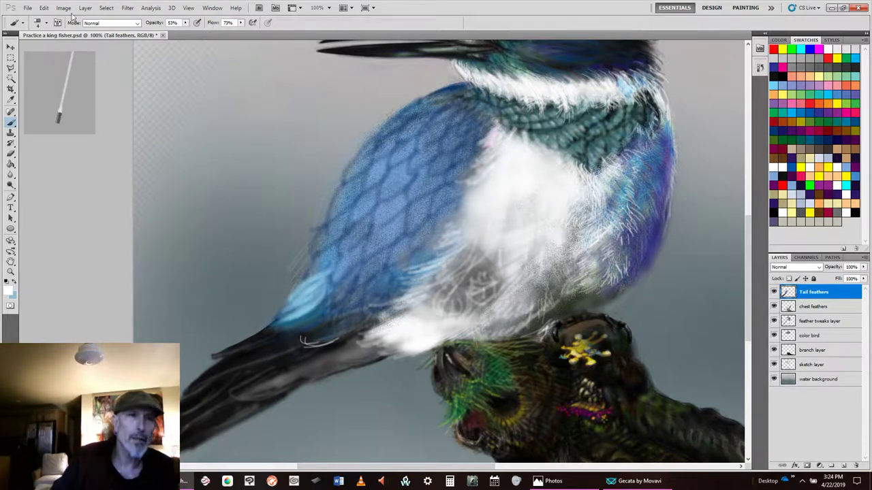
Step: Undo and step back through the recent white brush strokes at the tail's base
click(44, 7)
click(61, 19)
click(45, 8)
click(56, 18)
click(45, 8)
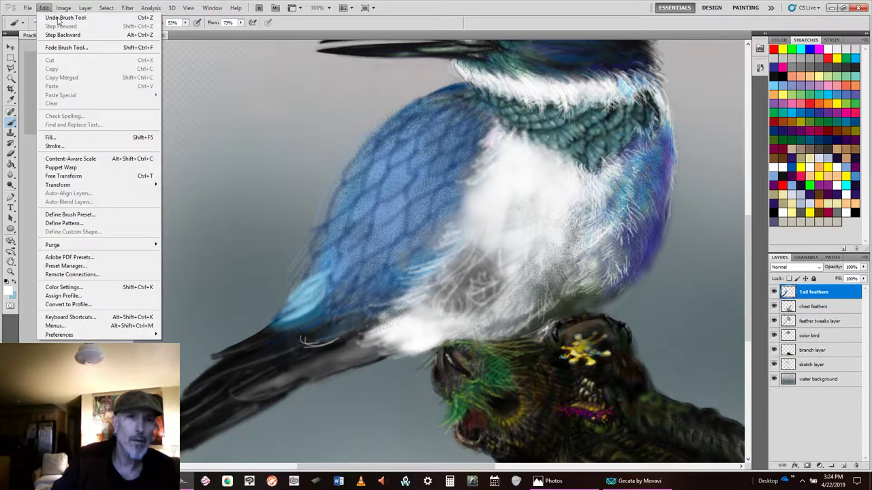
click(55, 18)
click(44, 7)
mouse_move(63, 8)
click(64, 33)
click(43, 8)
click(60, 32)
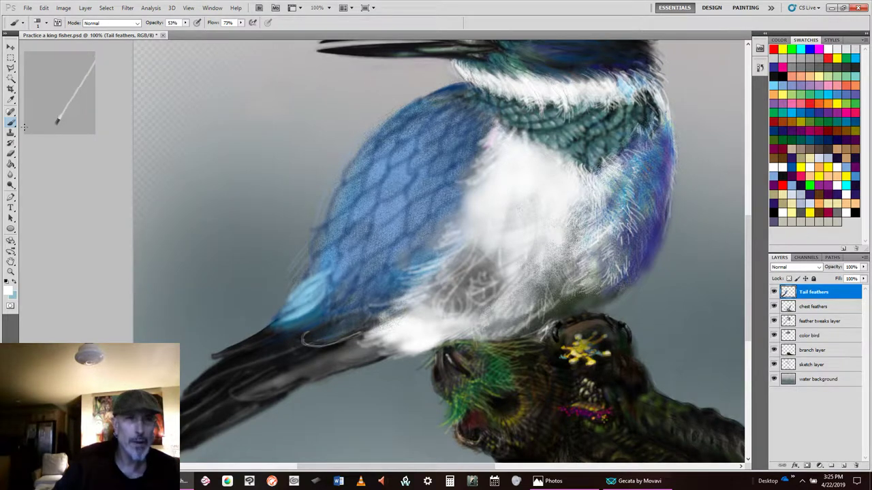
Step: Soften the white curved stroke at the tail's base using the Blur tool at brush size 25
click(11, 175)
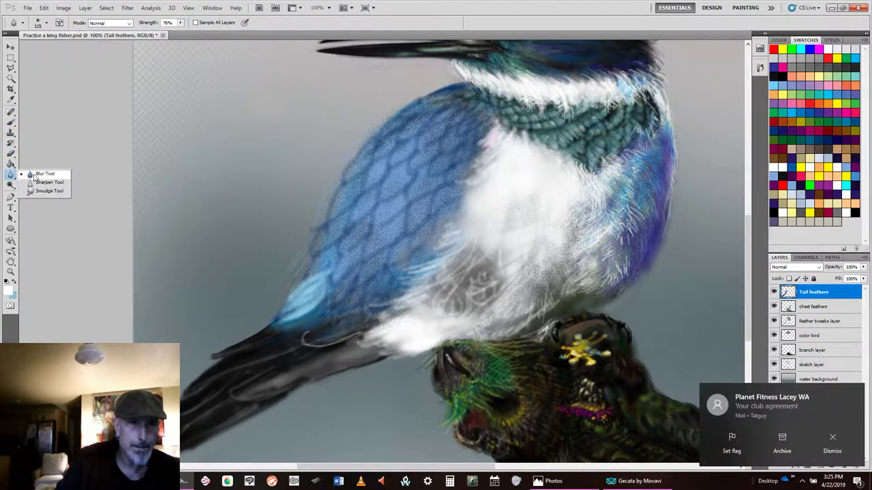
click(45, 174)
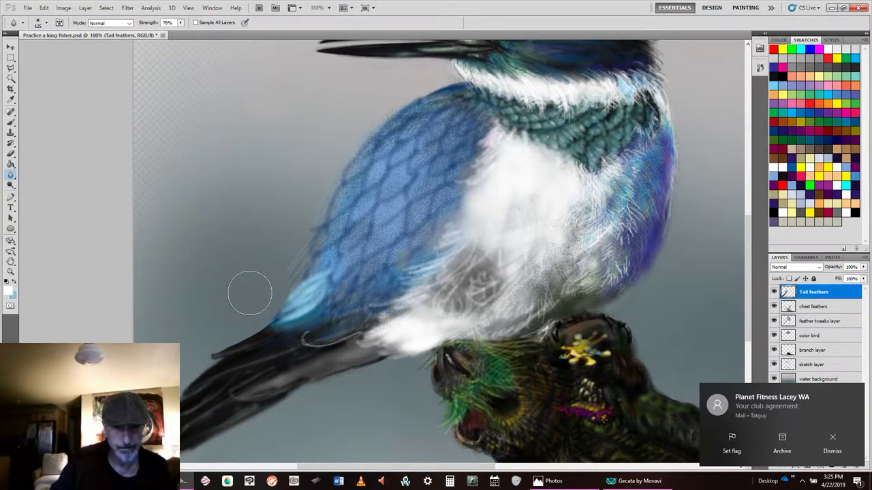
key(bracketleft)
key(bracketleft)
key(bracketleft)
key(bracketleft)
key(bracketleft)
key(bracketleft)
key(bracketleft)
key(bracketleft)
key(bracketleft)
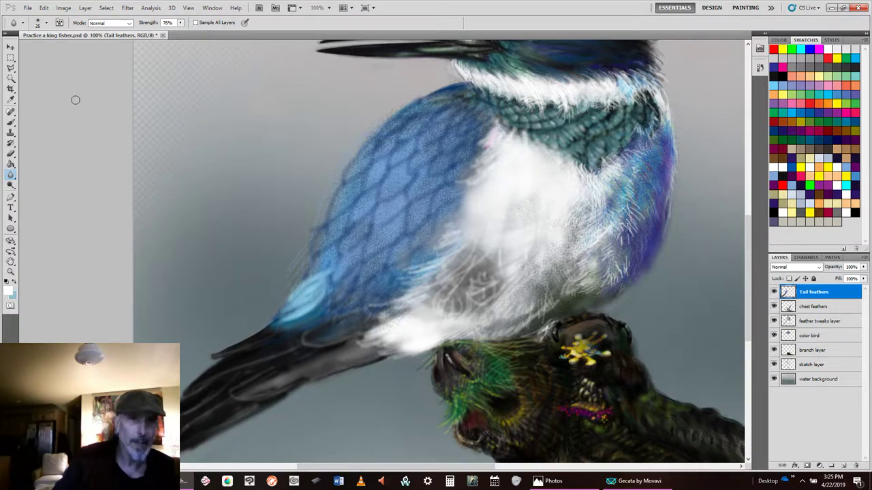
Step: Save the painting and blur the light streak along the middle of the tail feathers
click(28, 8)
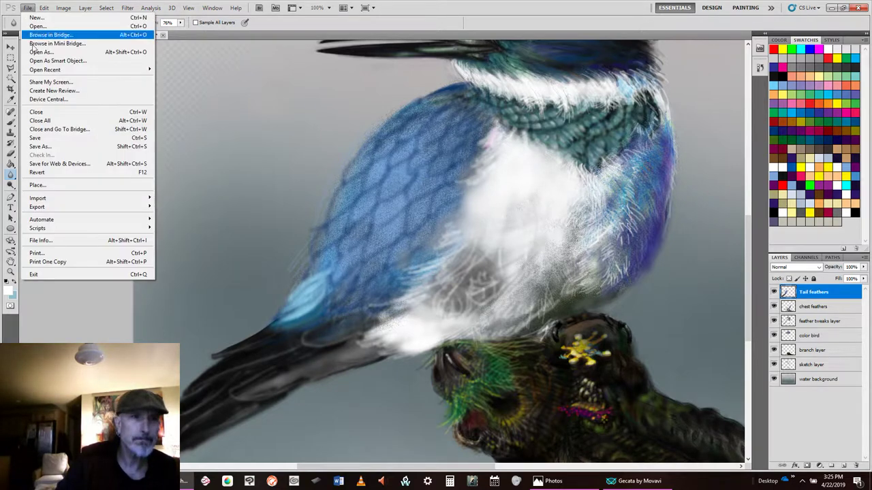
click(61, 139)
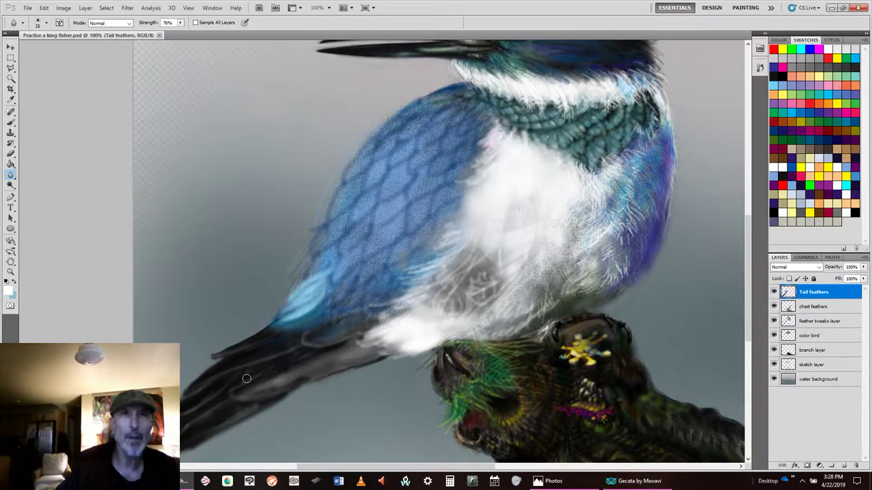
drag(244, 377, 234, 384)
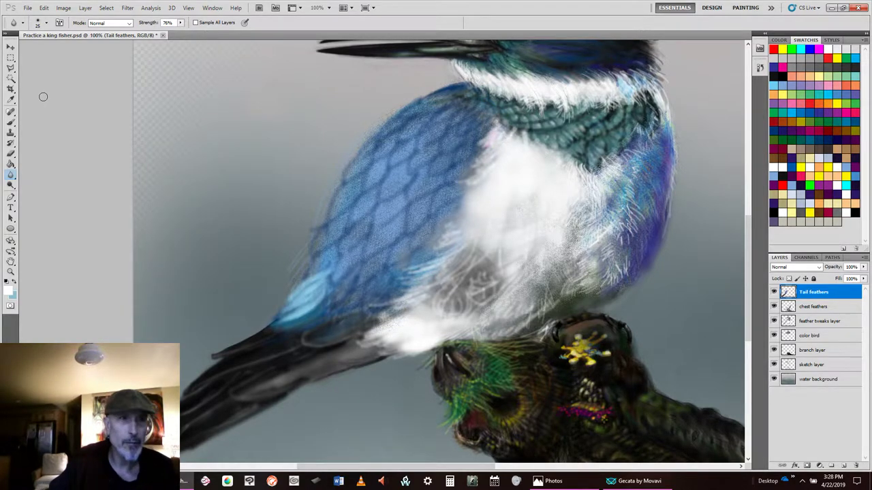
Step: Choose a near-black swatch, enlarge the bristle brush to size 30 and paint along the tail's lower feathers
click(11, 121)
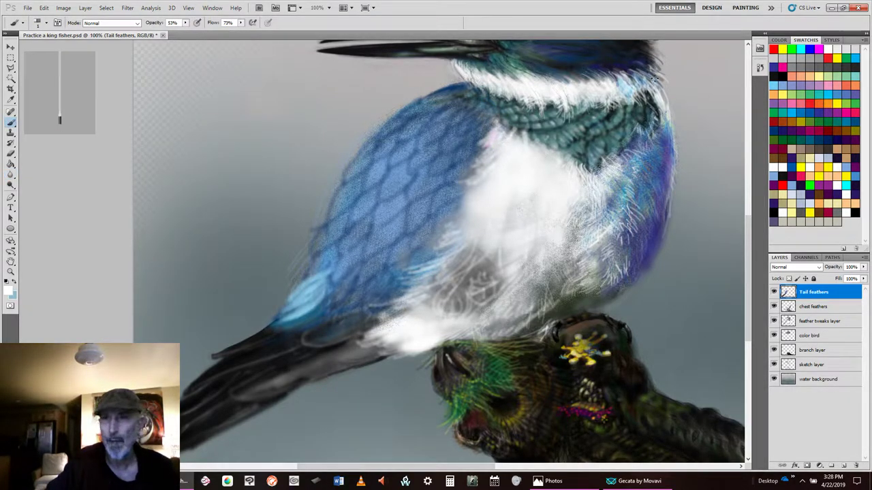
click(776, 75)
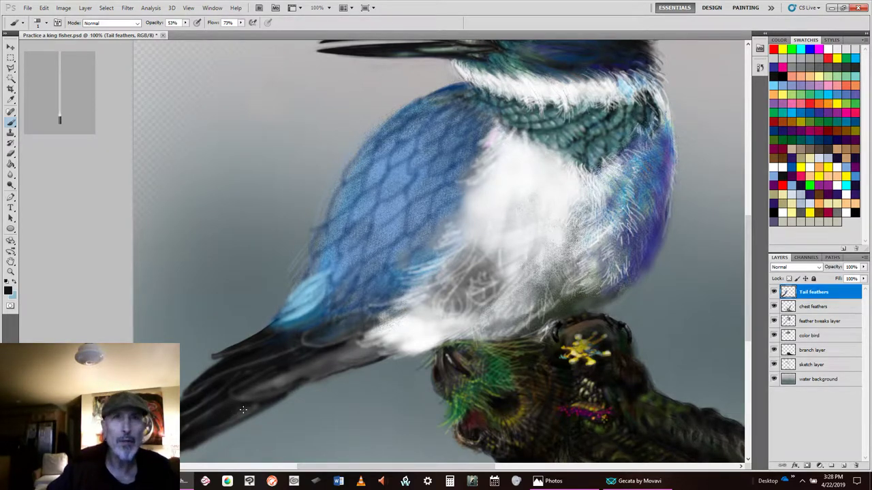
key(bracketright)
key(bracketright)
key(bracketright)
key(bracketright)
key(bracketright)
key(bracketright)
key(bracketright)
key(bracketright)
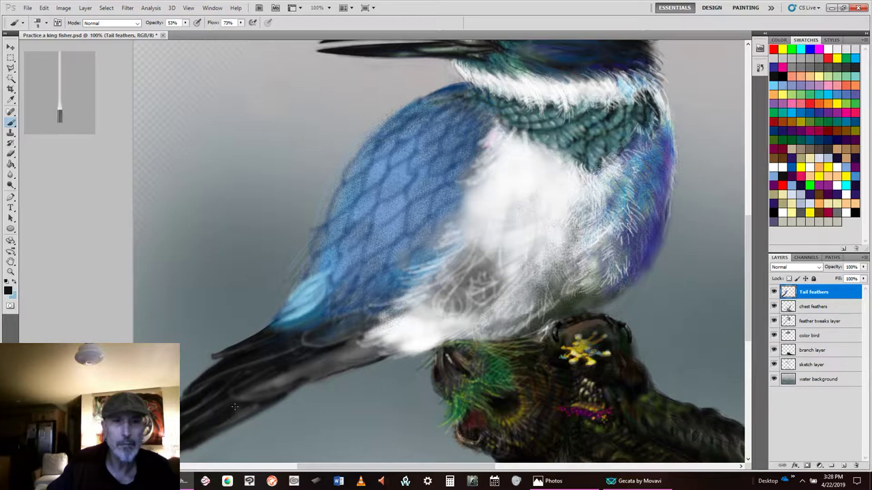
drag(235, 406, 243, 408)
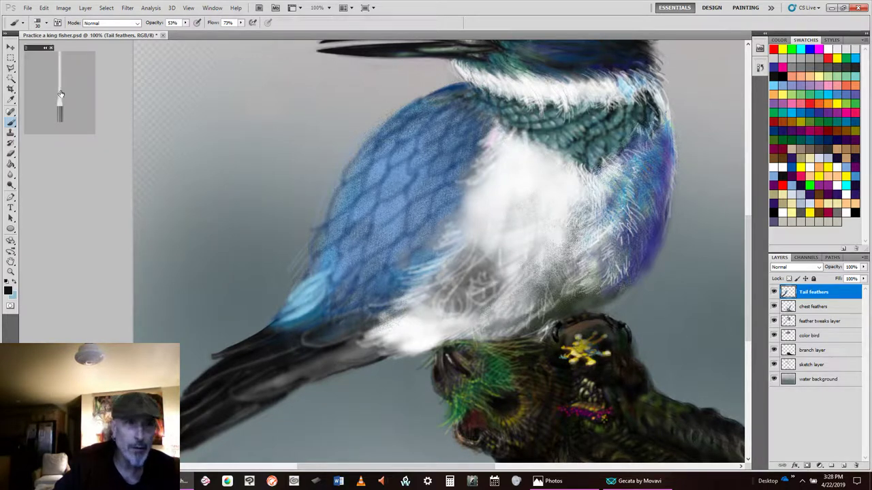
Step: Sample a dark gray from the tail and paint it on the tail feathers at 86% brush opacity
click(11, 100)
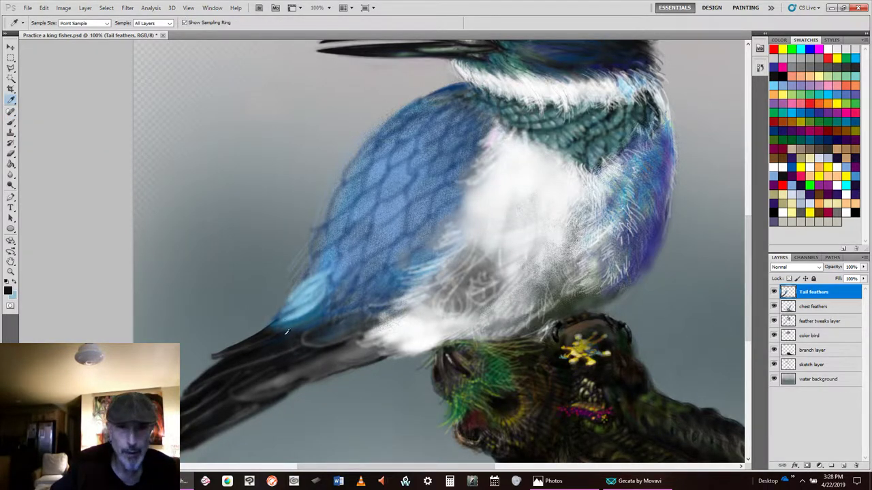
click(315, 366)
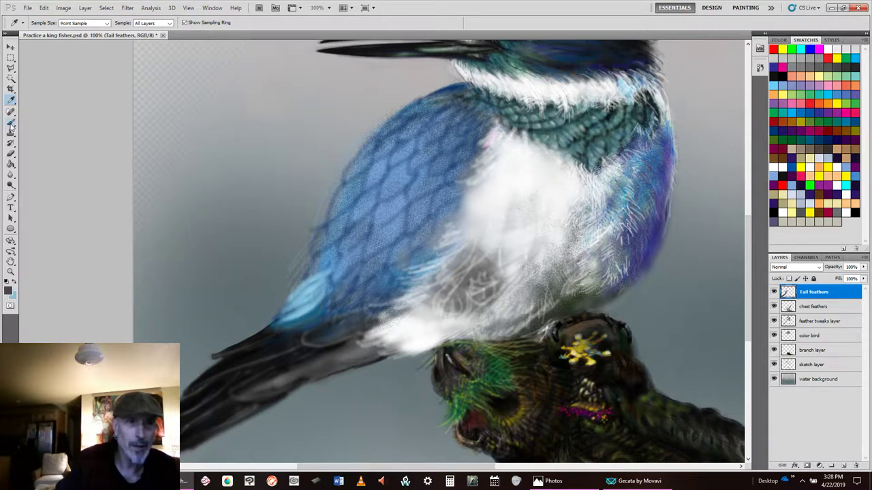
click(11, 123)
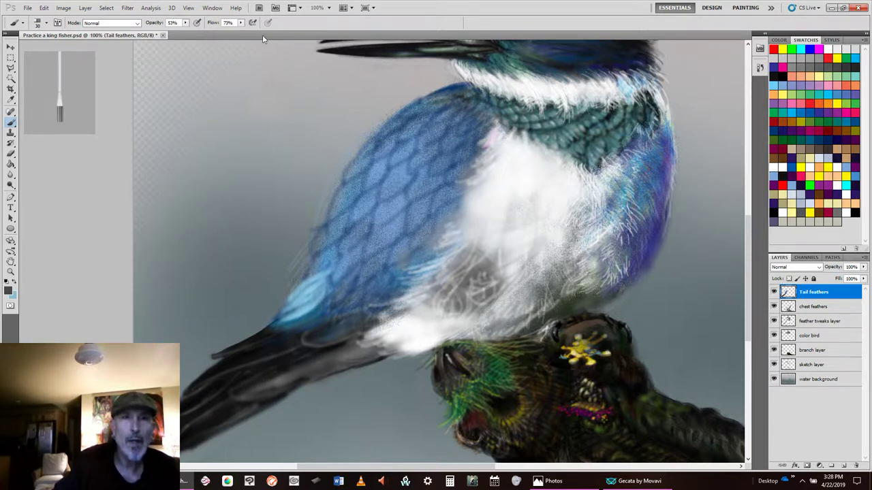
click(185, 23)
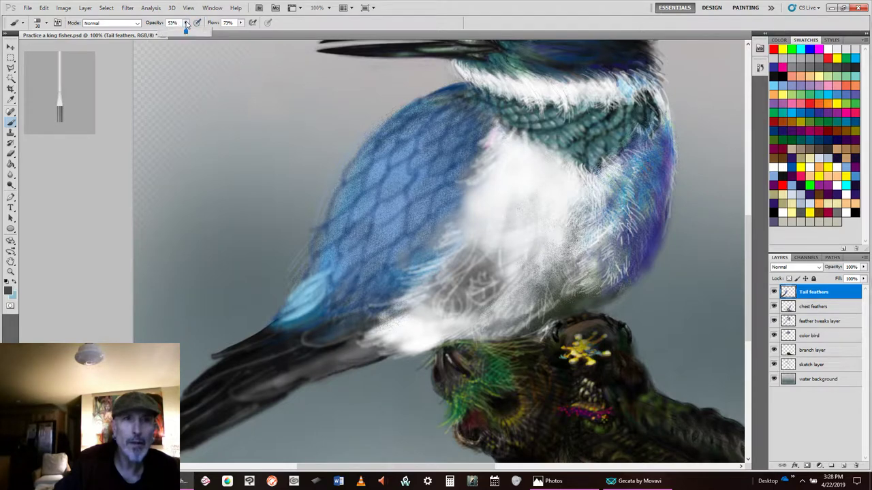
drag(188, 33, 211, 33)
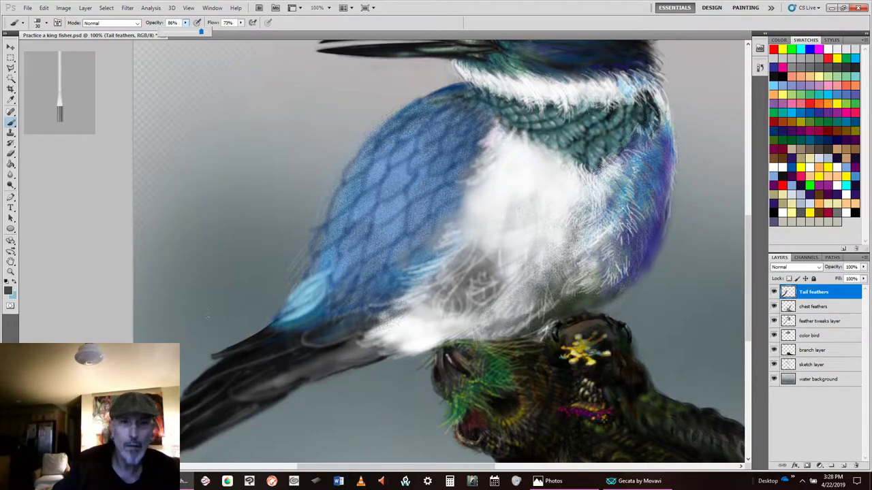
click(286, 376)
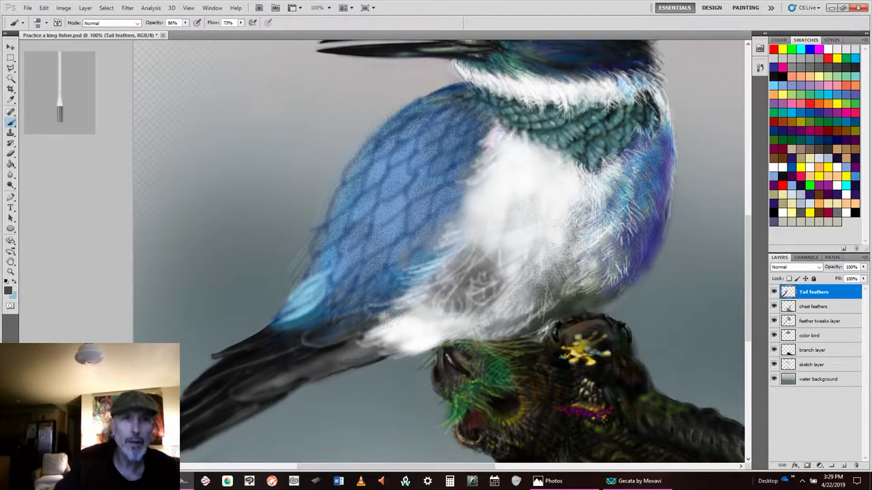
Step: Raise the brush flow to 100% and add dark gray to the middle of the tail feathers
click(240, 23)
drag(249, 32, 255, 32)
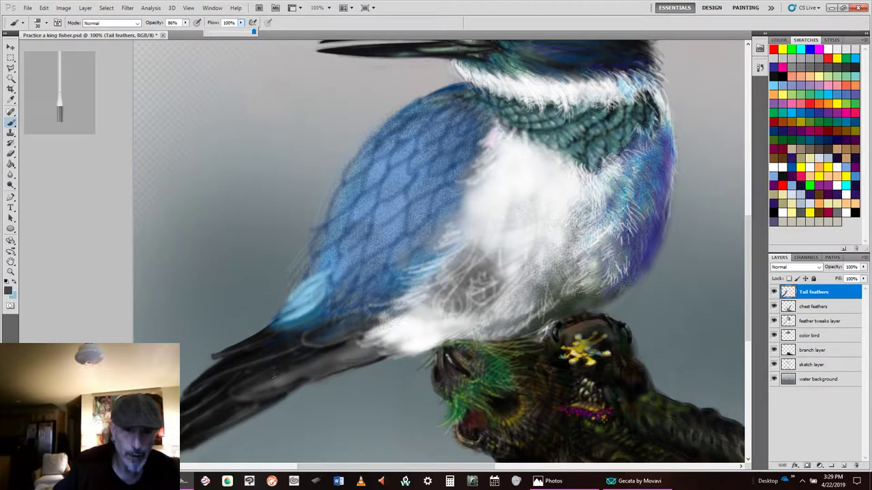
click(242, 384)
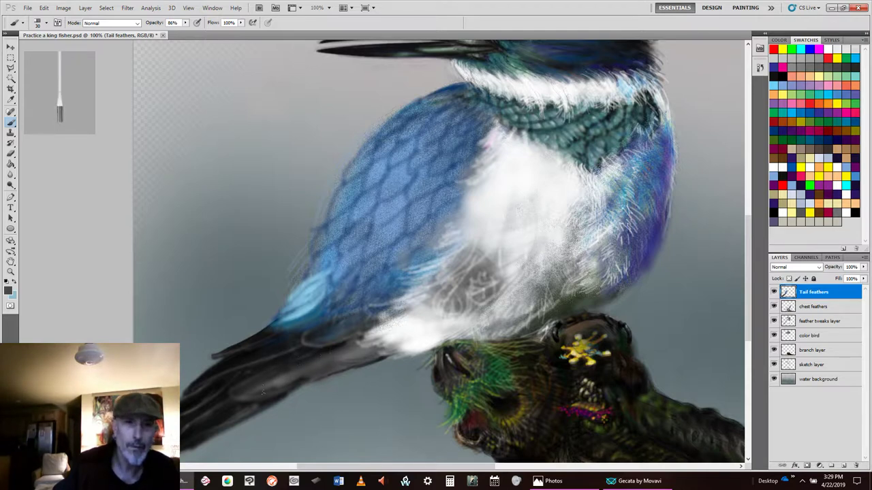
Step: Set the foreground color to pure black (000000)
click(776, 77)
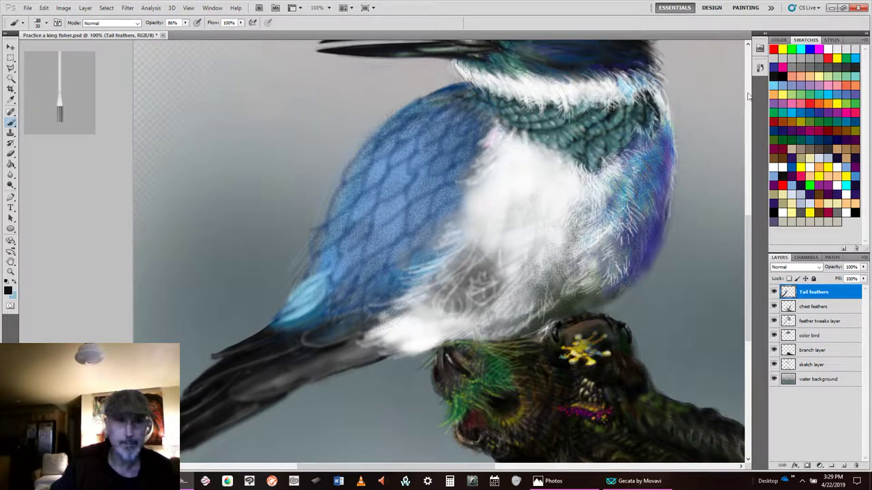
click(8, 291)
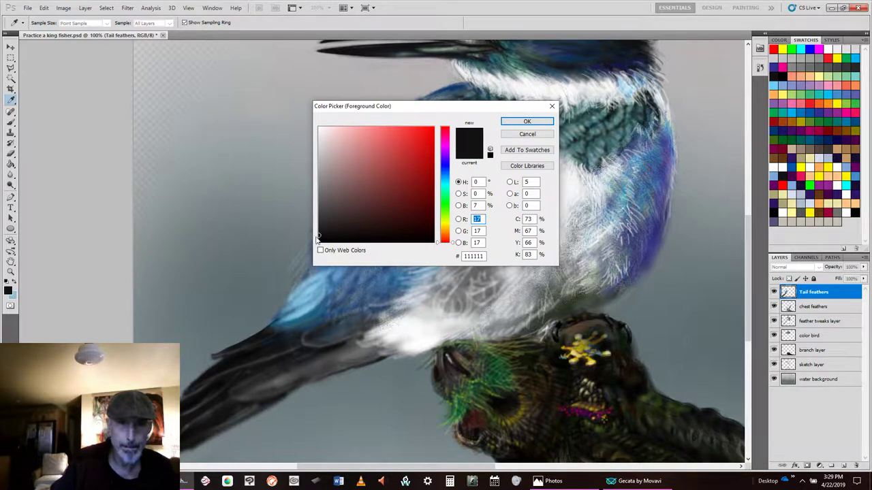
drag(321, 234, 320, 242)
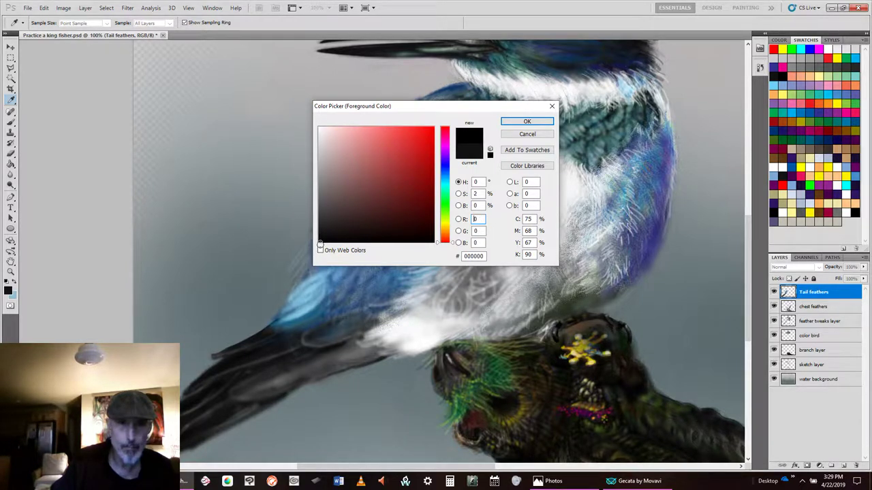
click(544, 121)
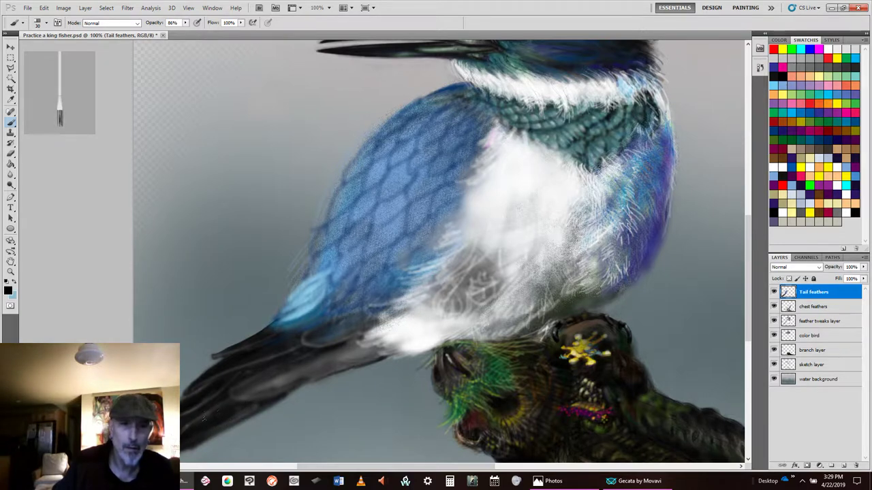
Step: Reduce the bristle brush to size 15 for darkening the lower tail feathers
key(bracketleft)
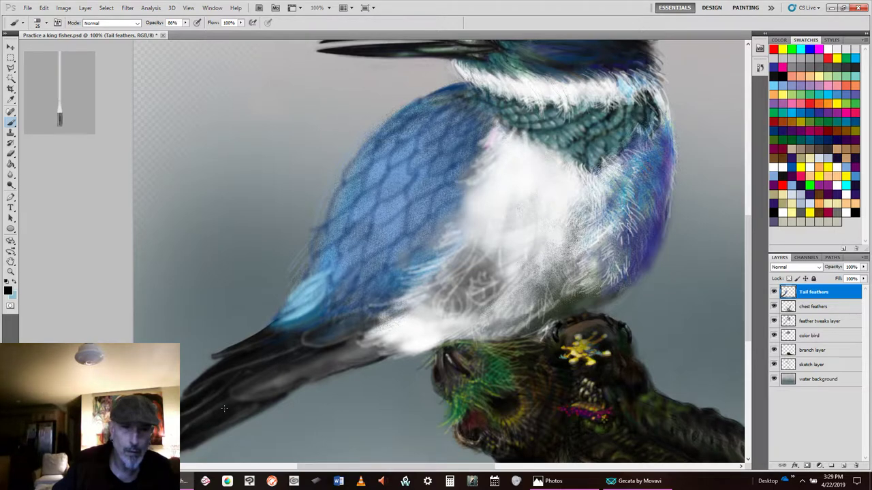
key(bracketleft)
key(bracketleft)
key(bracketleft)
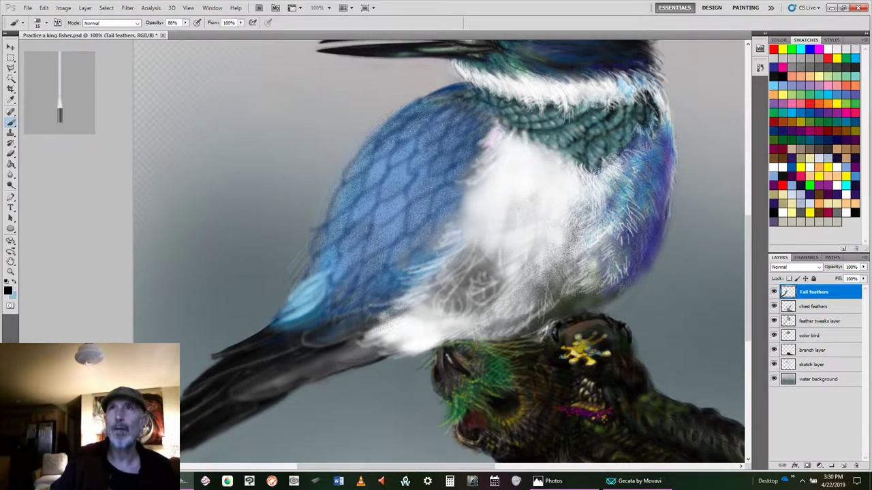
Step: Switch to a round brush at size 15, try a black stroke along the tail's upper feather and step back
key(period)
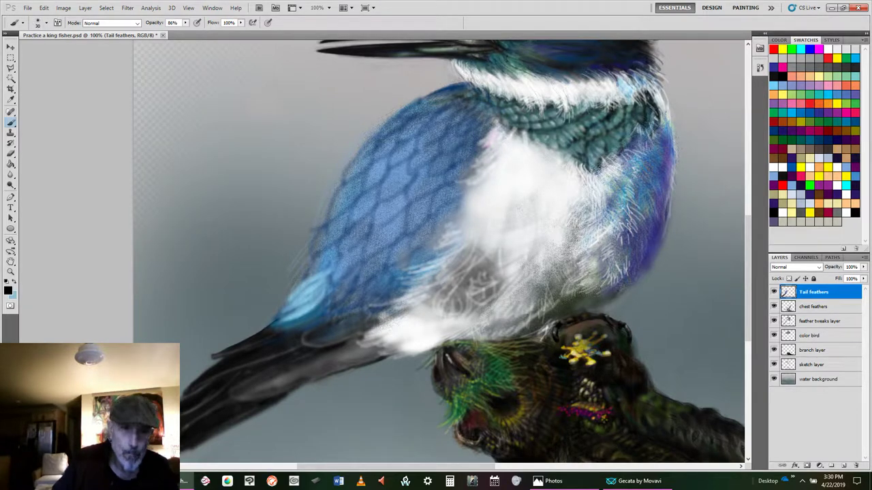
key(bracketleft)
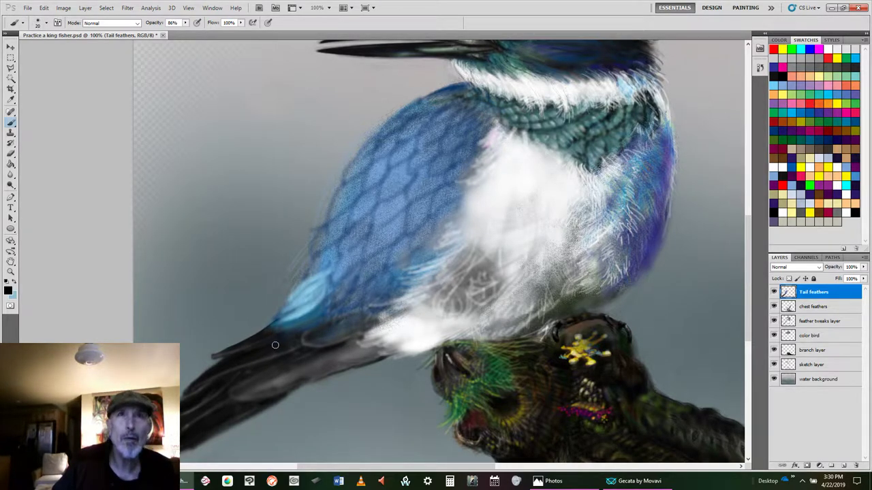
key(bracketleft)
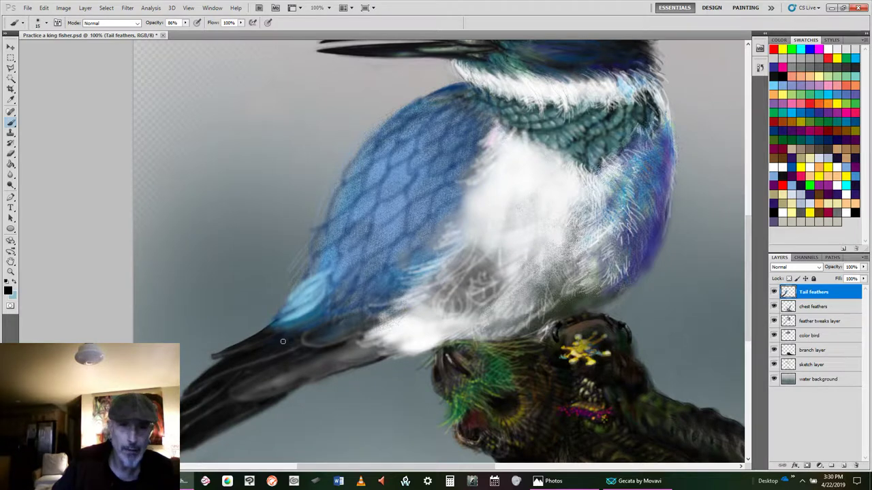
drag(216, 355, 275, 342)
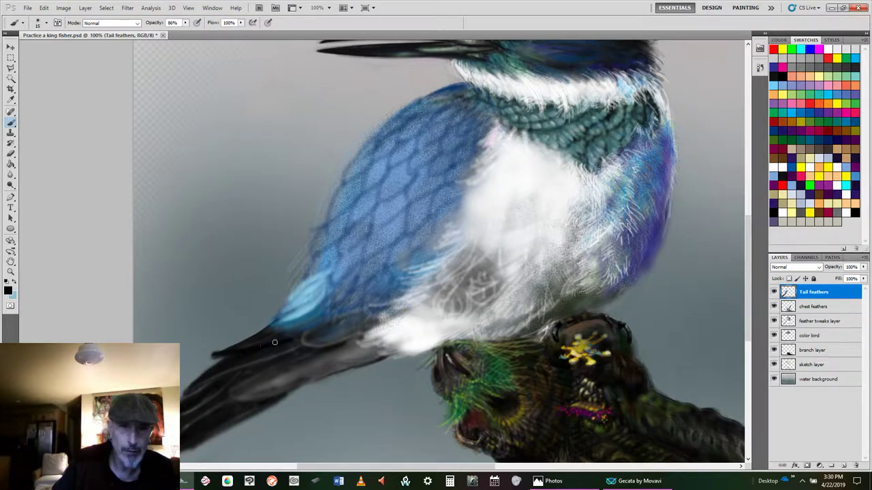
click(43, 8)
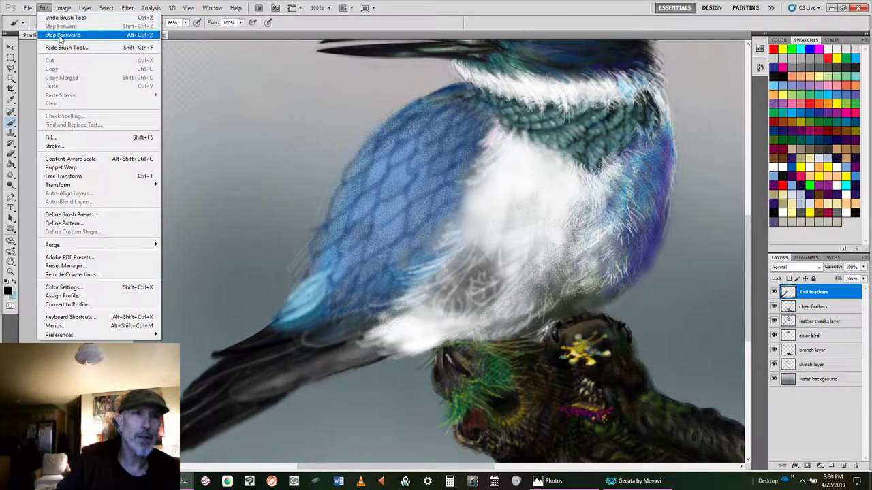
click(61, 35)
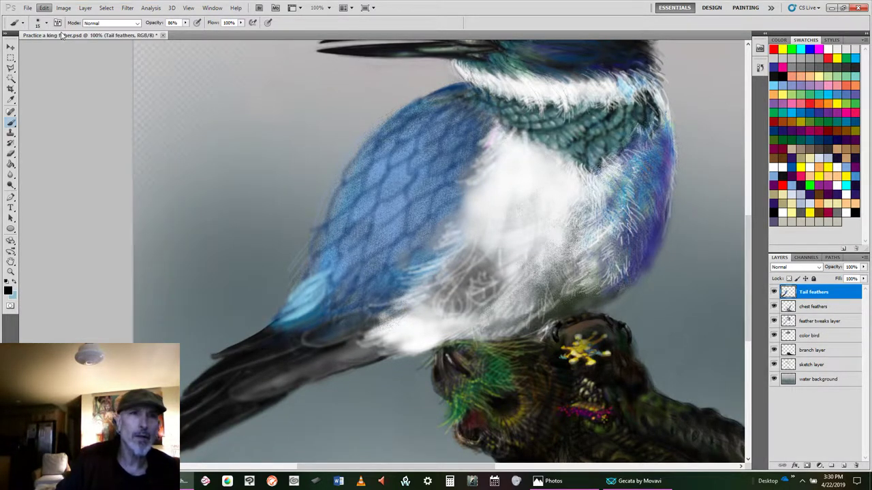
Step: Lower the brush to 46% opacity and 21% flow, and paint black along the tail's upper feathers
click(241, 23)
click(216, 31)
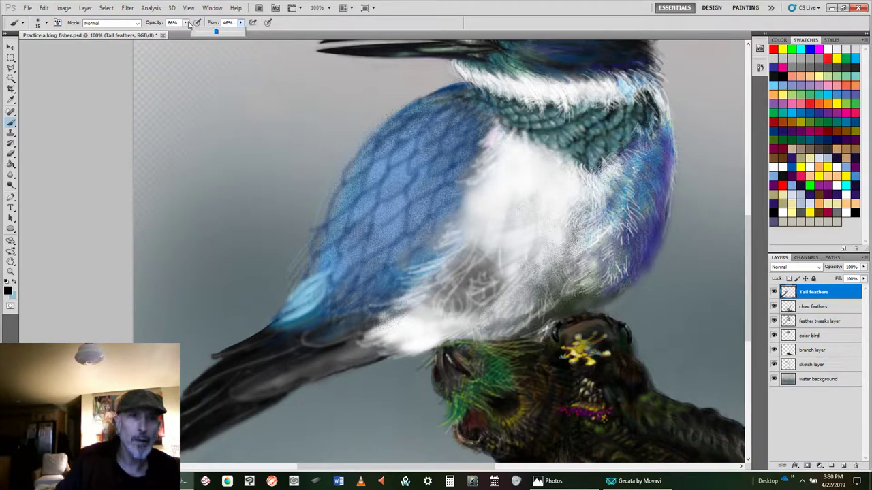
click(185, 23)
drag(187, 31, 158, 32)
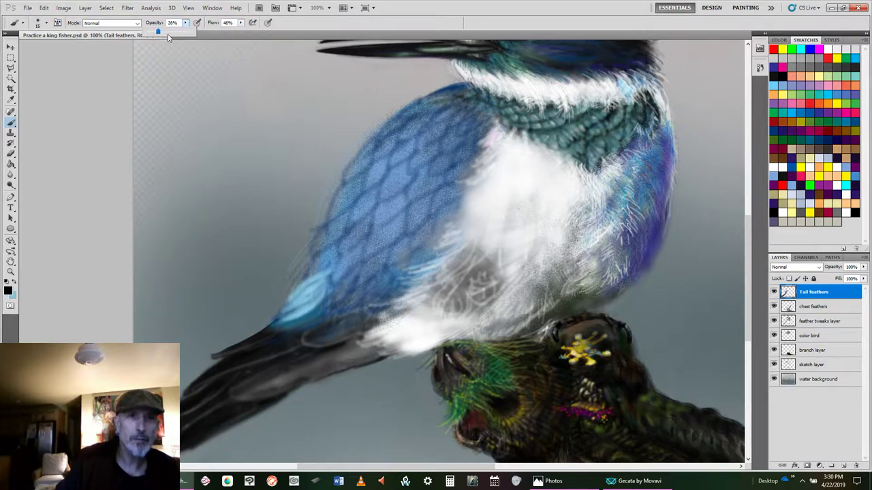
click(167, 32)
click(241, 22)
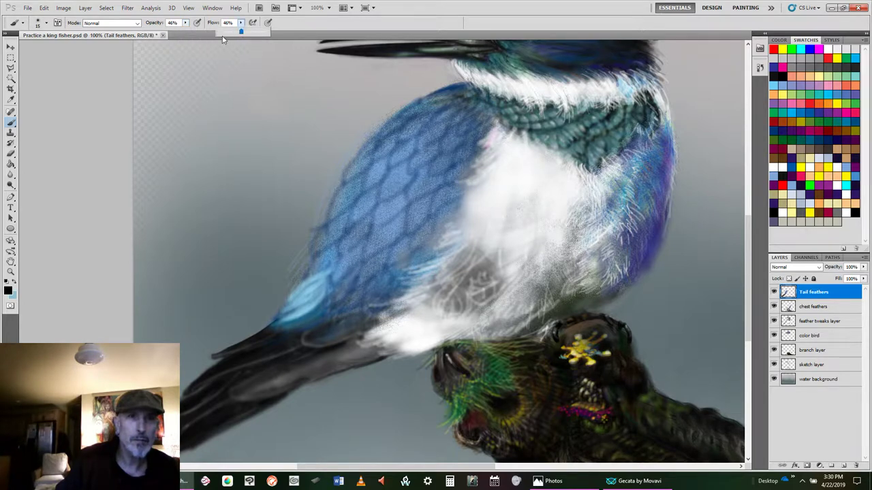
click(230, 32)
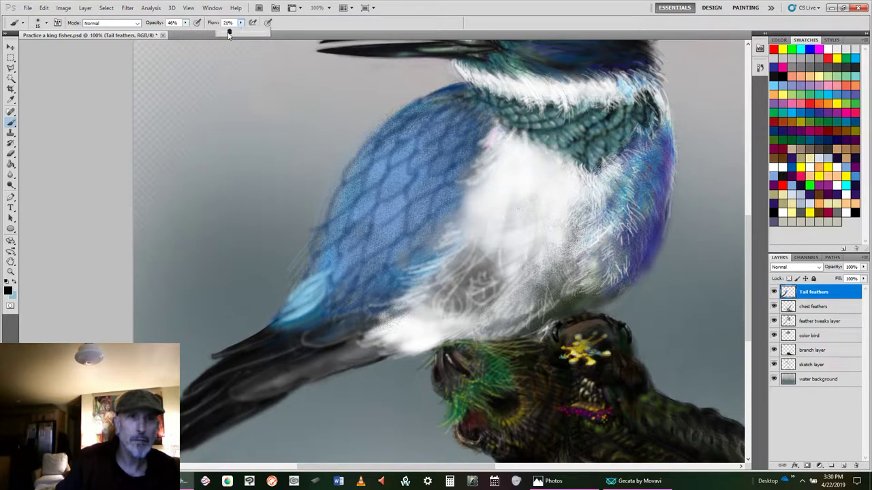
click(284, 344)
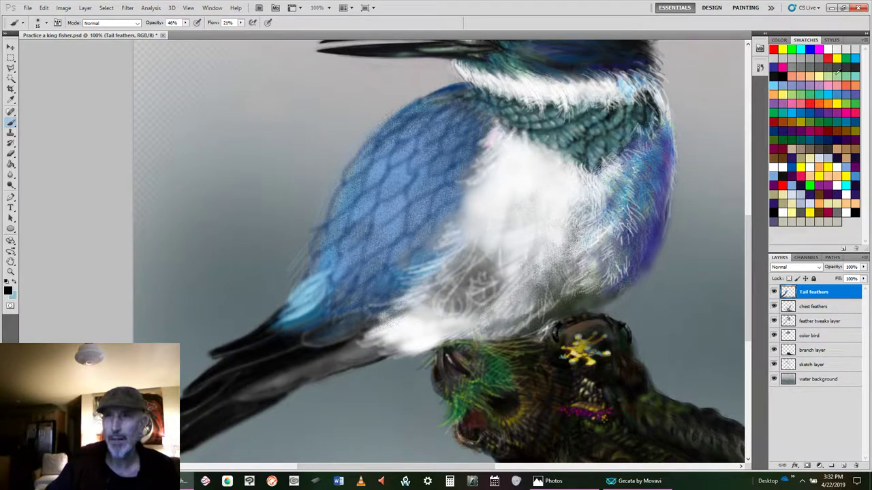
Step: Pick the 60% Gray swatch and add fine gray strokes to the lower tail feathers with a smaller brush
double_click(806, 63)
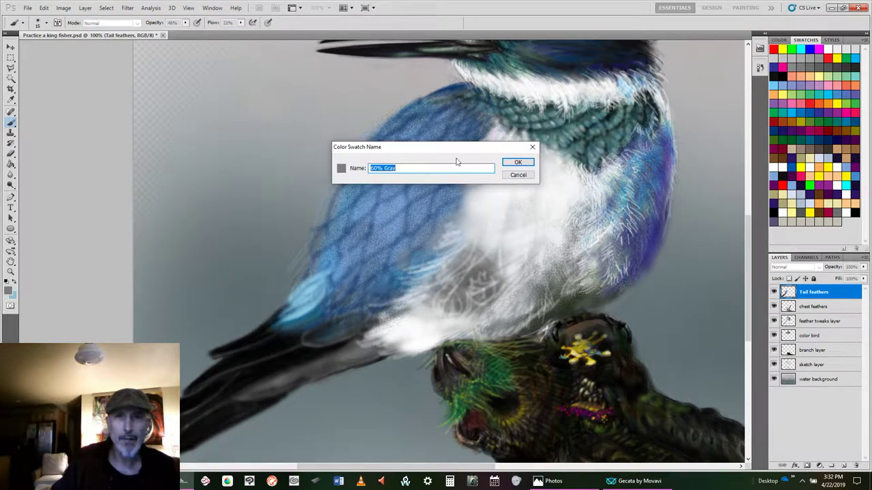
click(514, 164)
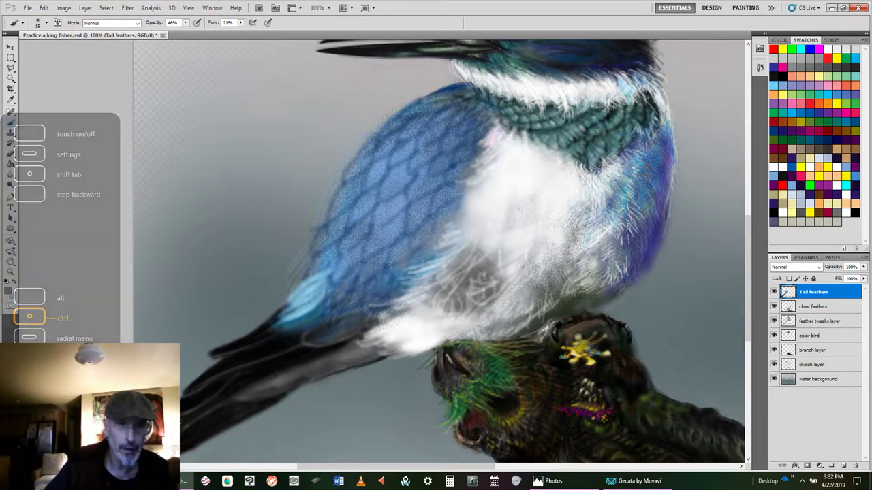
key(bracketleft)
key(bracketleft)
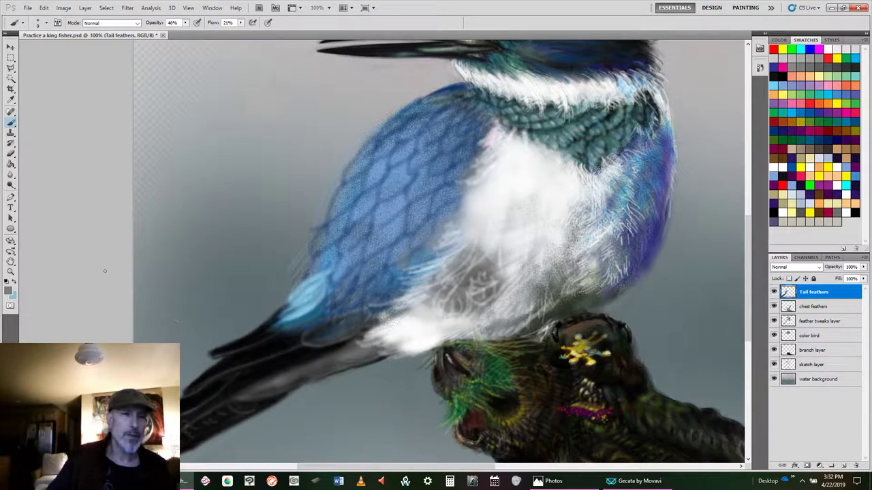
Step: Soften the fine gray strokes on the lower tail feathers with the Blur tool at 76% strength
click(11, 175)
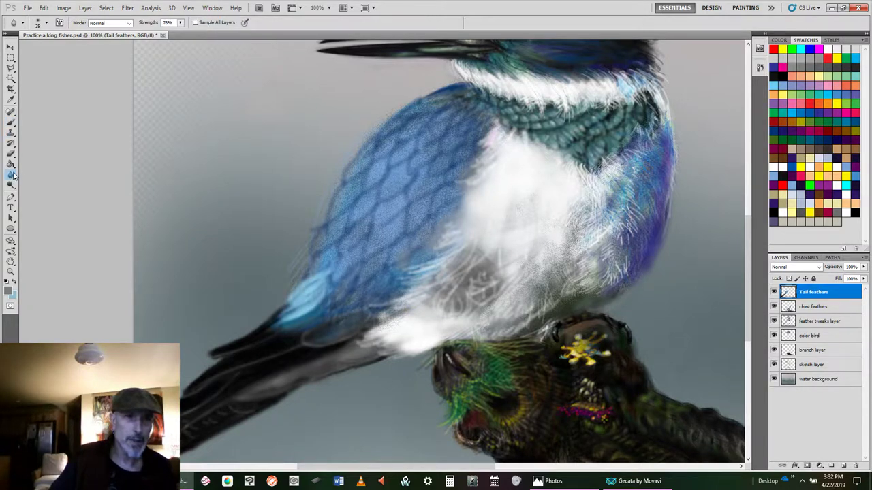
click(11, 175)
click(34, 174)
mouse_move(239, 415)
mouse_down()
mouse_move(185, 423)
mouse_move(203, 418)
mouse_up()
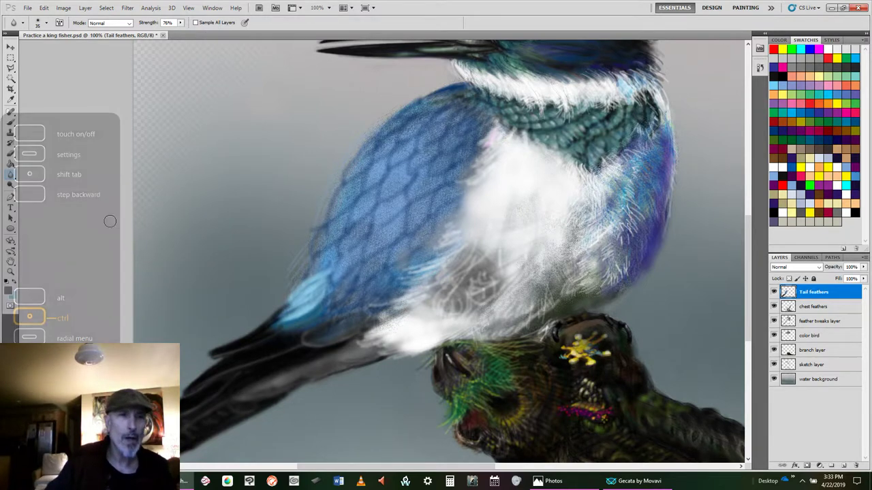
Step: Clean up the tail's lower edge with the Eraser at 50% opacity and 31% flow, enlarging it to size 30
click(10, 155)
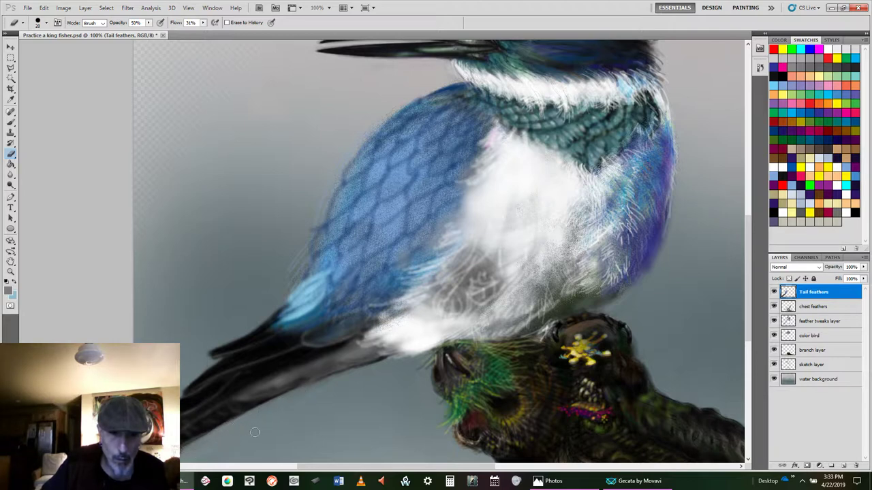
key(bracketright)
key(bracketright)
key(bracketright)
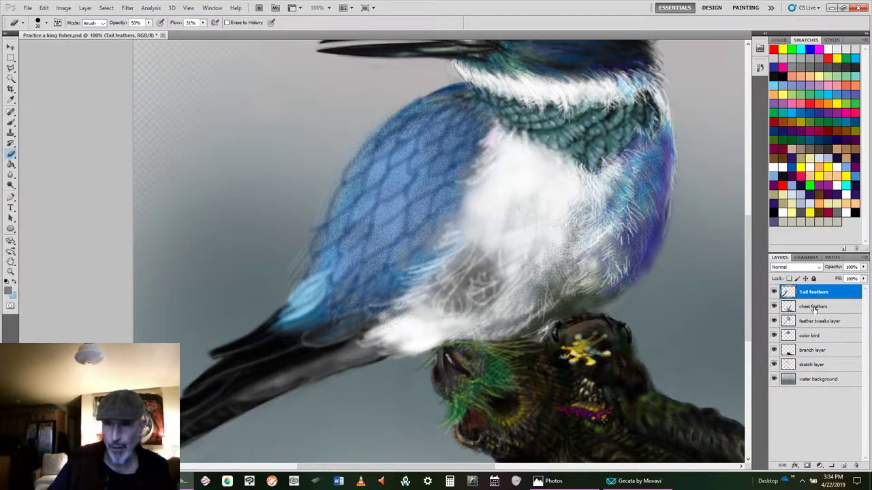
Step: Go through the chest feathers and feather tweaks layers, return to the Tail feathers layer and save the painting
click(778, 307)
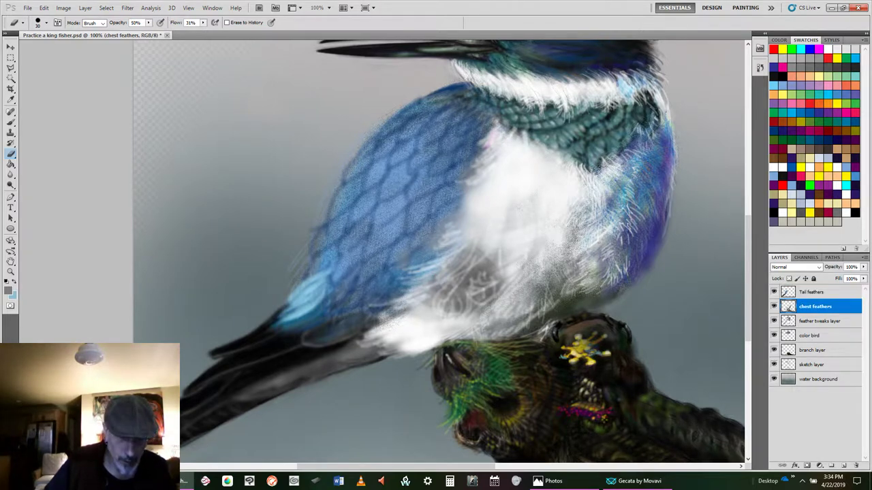
click(814, 320)
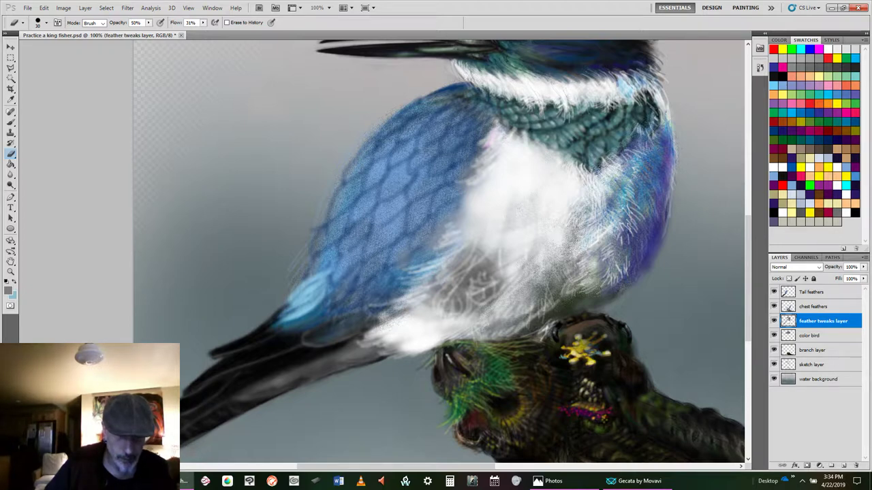
click(816, 292)
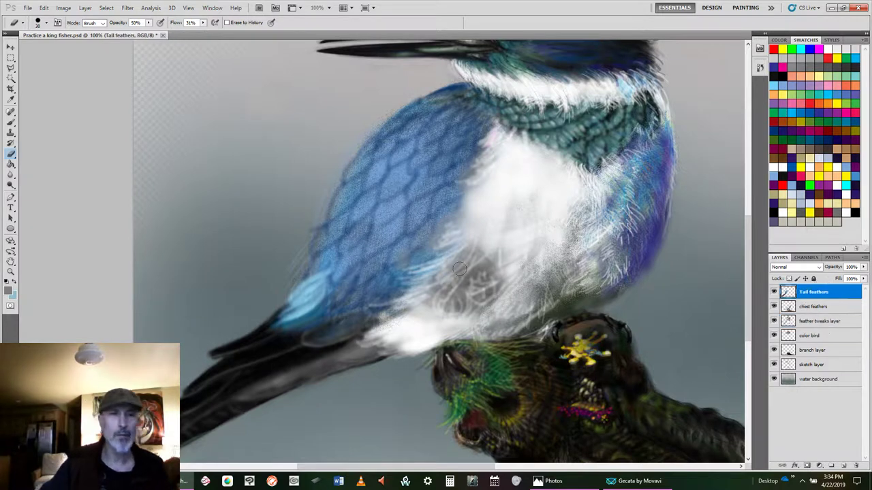
click(28, 7)
click(51, 138)
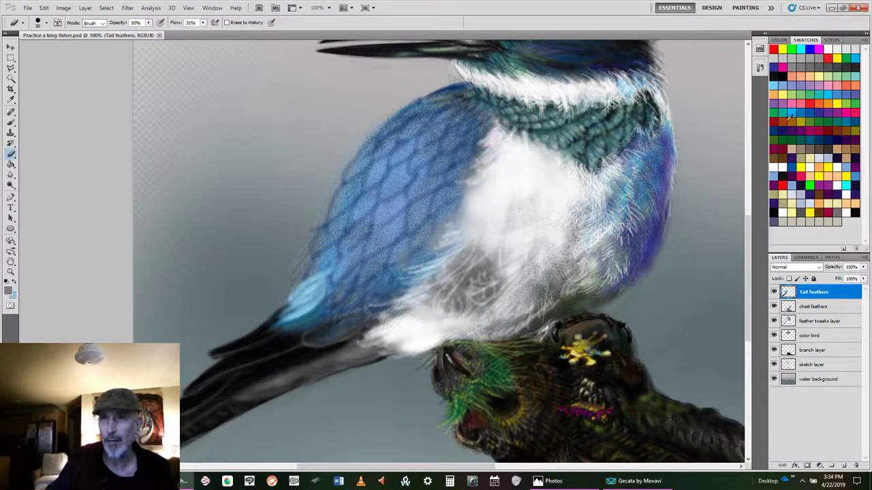
Step: Set the foreground color to a dark greenish gray (565e5a)
click(779, 113)
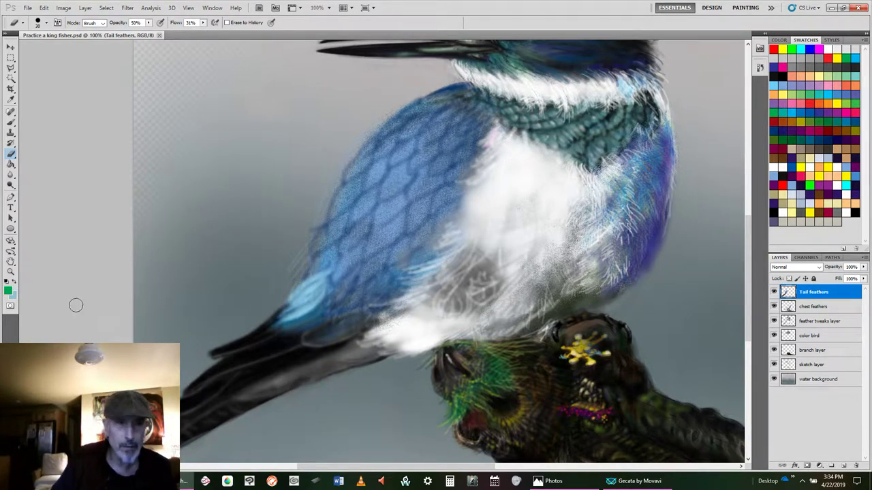
click(8, 291)
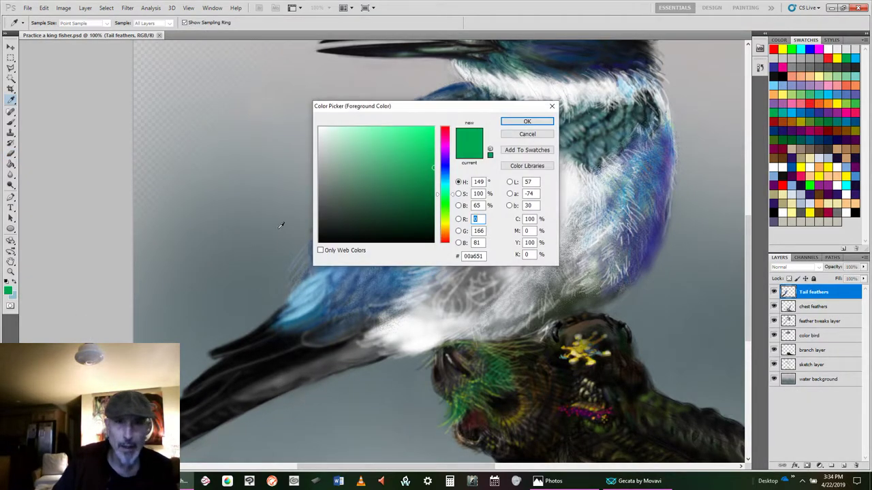
click(328, 200)
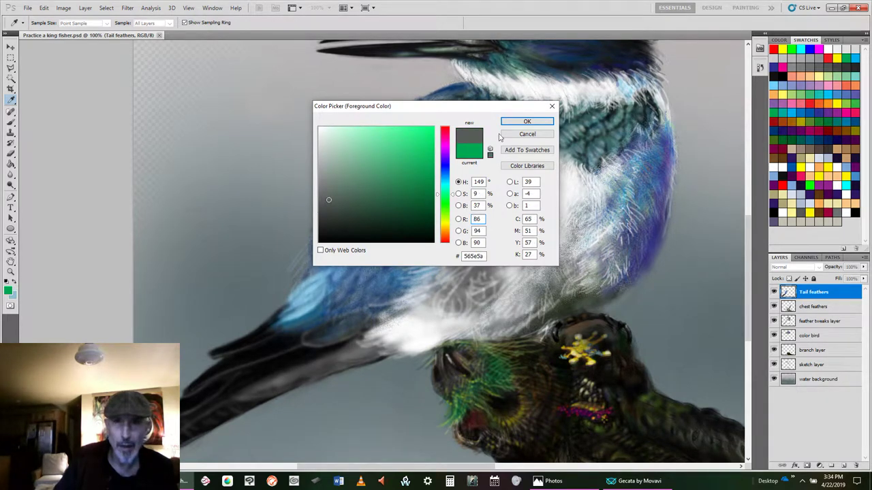
click(527, 122)
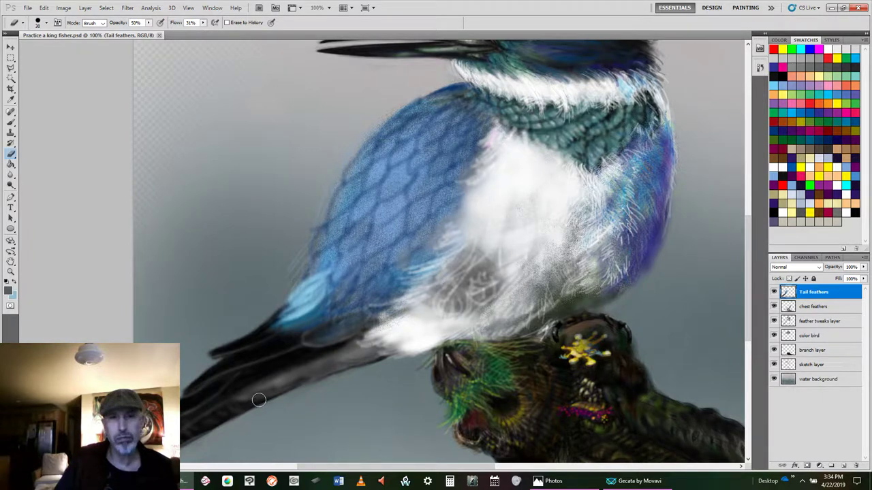
Step: Erase light streaks into the lower tail feathers at size 10, continuing at size 15 with 27% opacity and 15% flow
key(bracketleft)
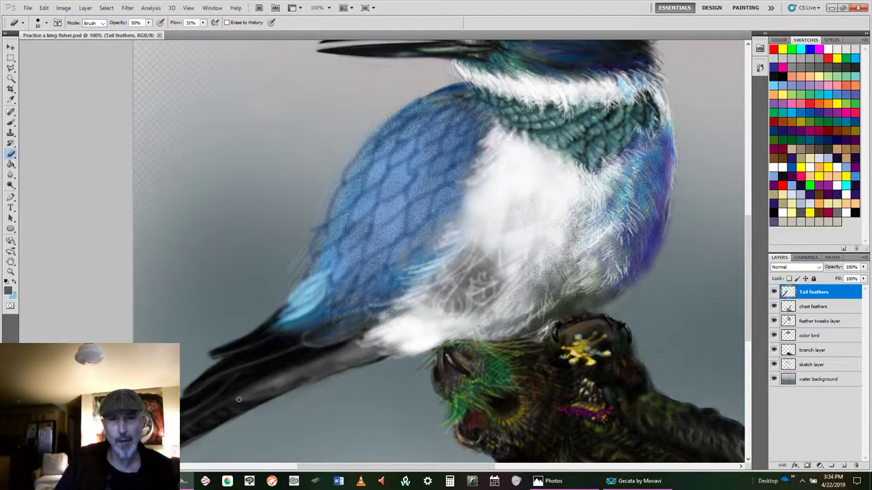
mouse_move(238, 399)
mouse_down()
mouse_move(286, 387)
mouse_move(240, 400)
mouse_move(292, 387)
mouse_up()
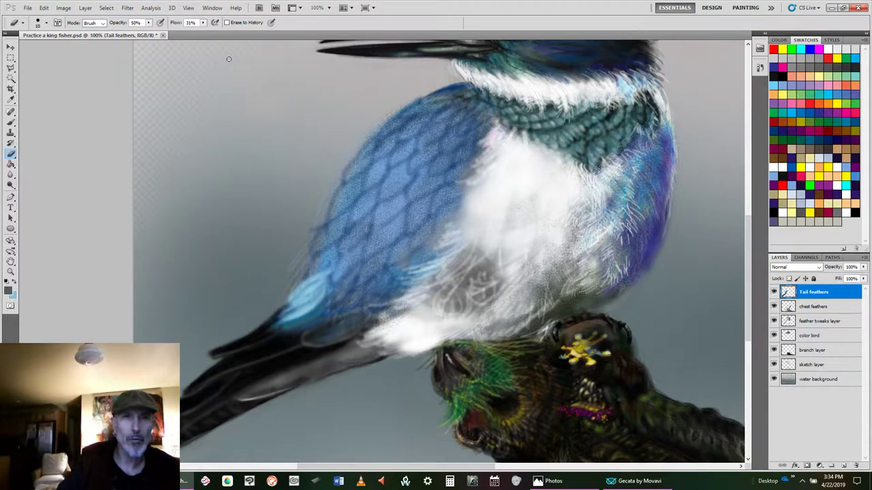
click(203, 22)
drag(197, 34, 132, 33)
click(147, 23)
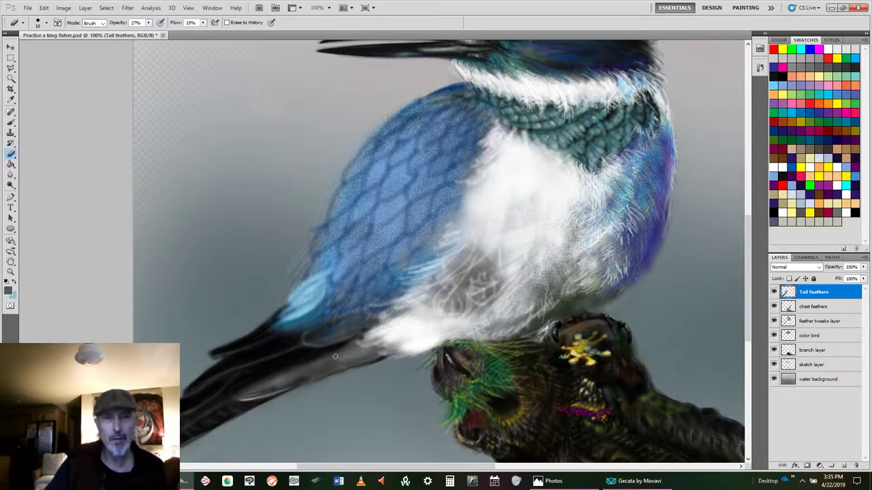
key(bracketright)
key(bracketright)
key(bracketright)
key(bracketright)
key(bracketright)
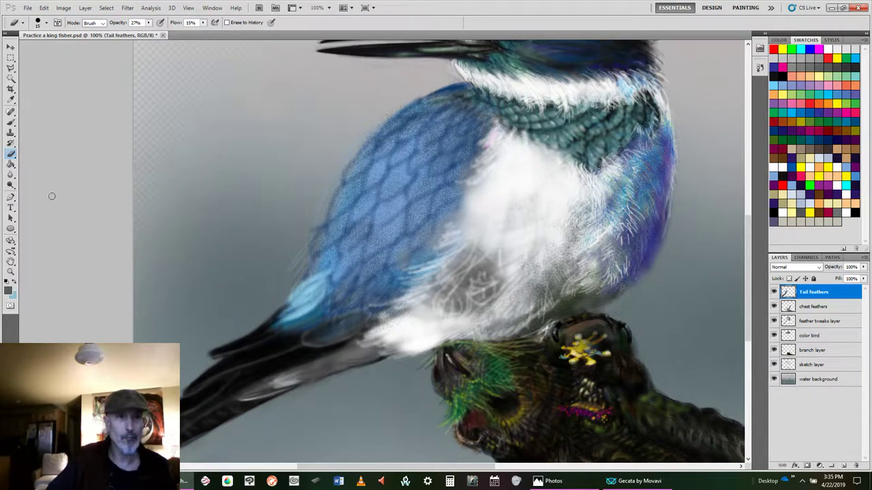
Step: Paint light gray highlights along the lower tail feathers near the white body feathers with a size 20 brush
click(10, 124)
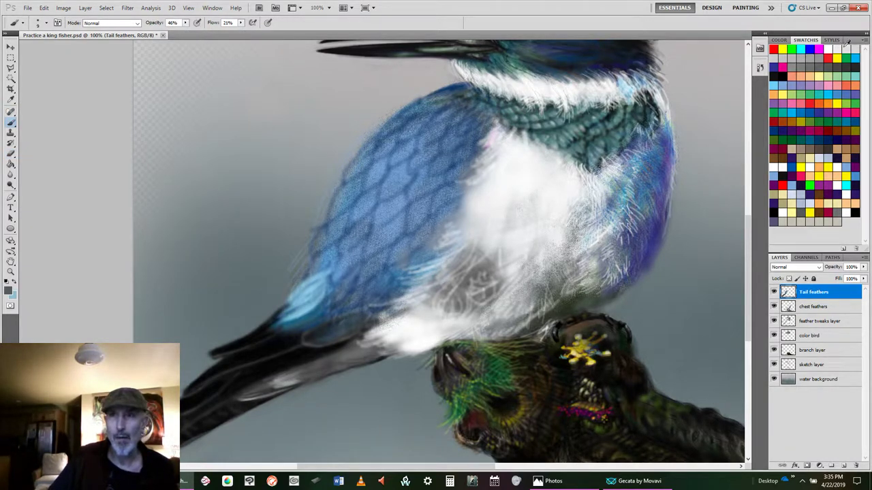
click(852, 48)
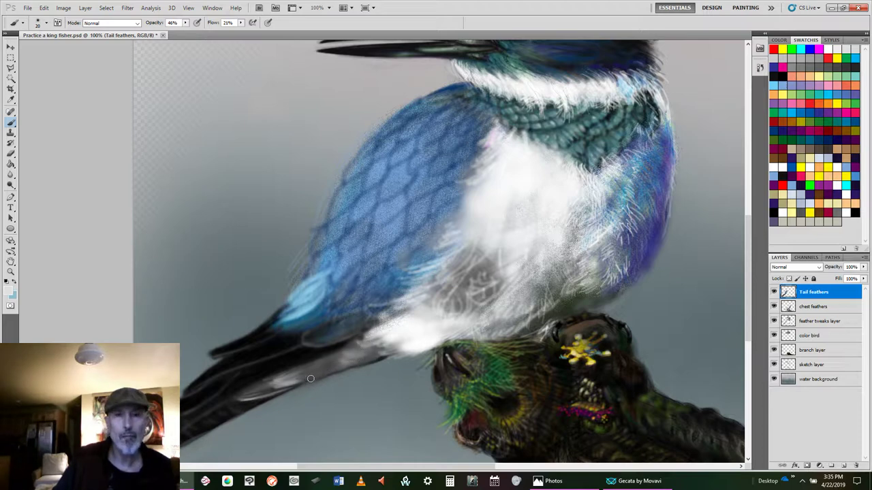
mouse_move(320, 373)
mouse_down()
mouse_move(291, 372)
mouse_move(346, 363)
mouse_move(330, 369)
mouse_move(297, 367)
mouse_move(351, 356)
mouse_up()
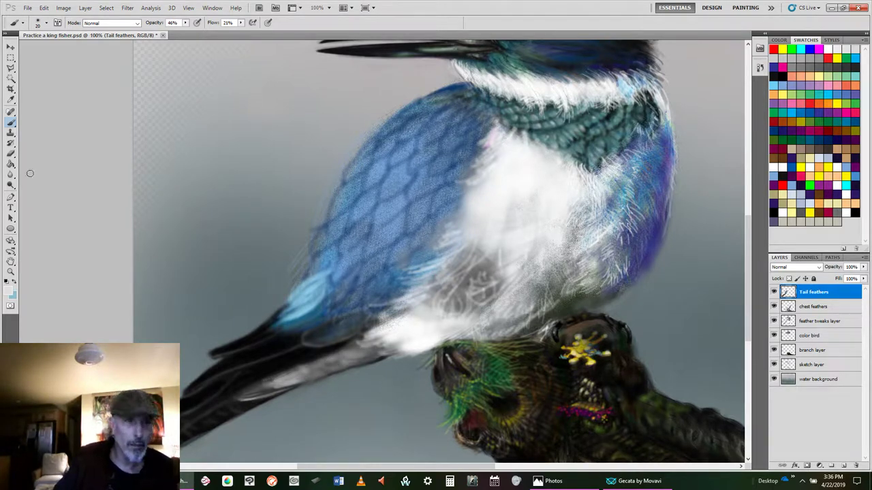
Step: Sample a dark gray from the tail and tone down its light streaks with the brush at 17% flow
click(11, 100)
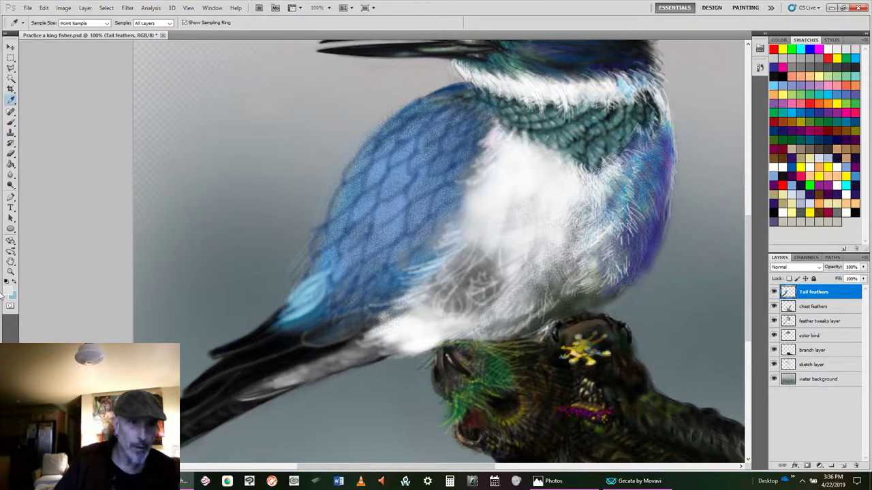
click(271, 386)
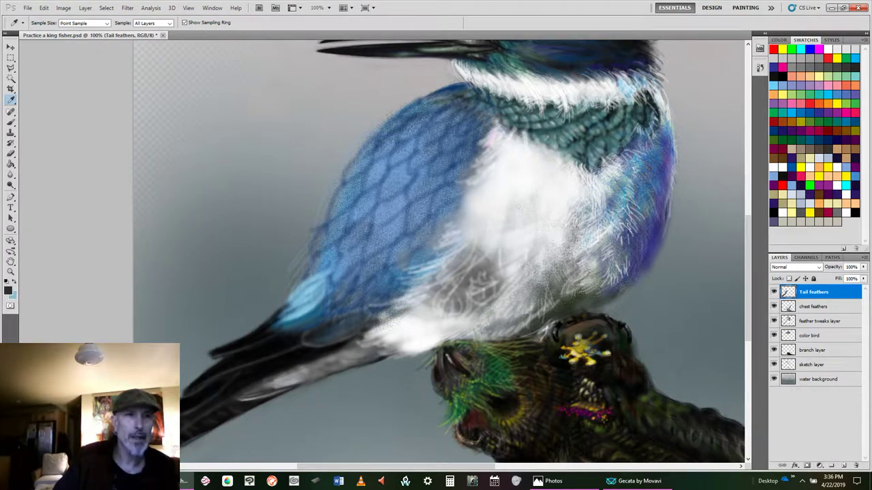
click(11, 122)
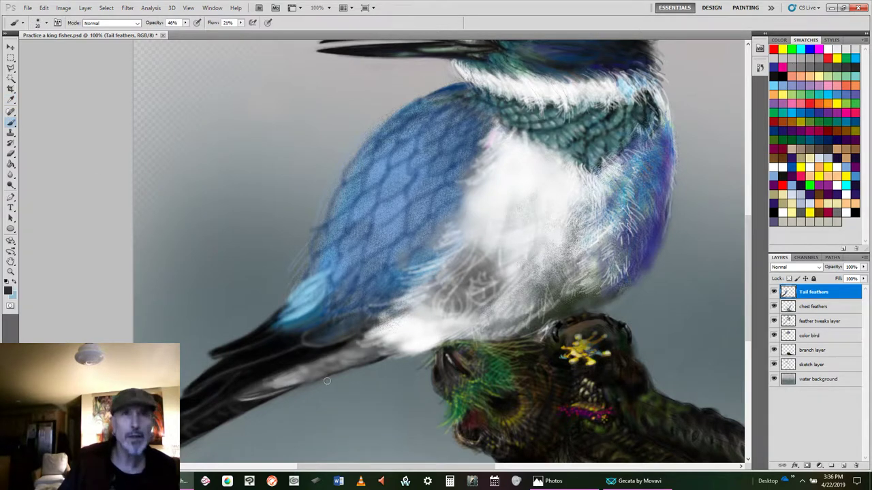
click(241, 23)
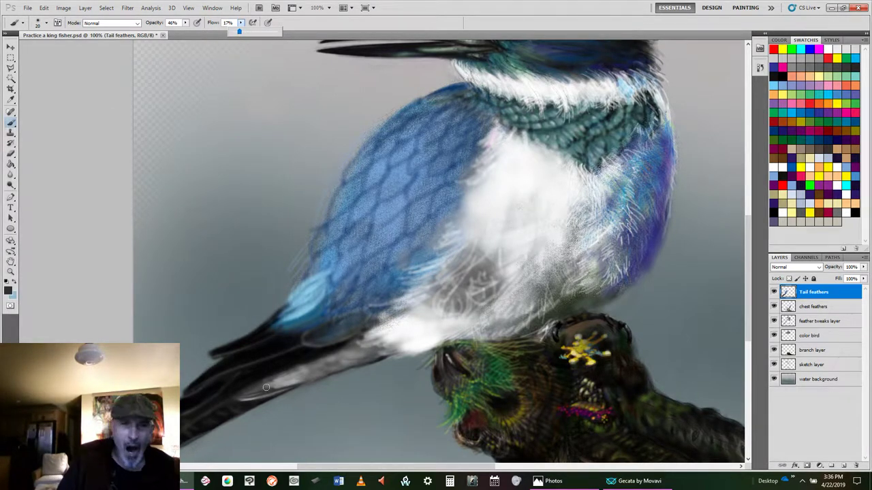
drag(253, 394, 308, 374)
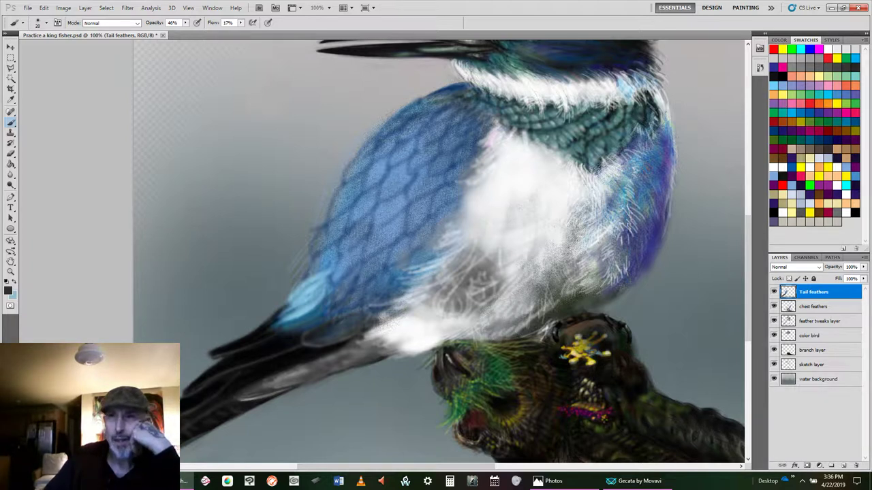
Step: Paint light gray streaks along the lower tail feathers with a size 15 brush at 46% opacity and 17% flow
click(775, 78)
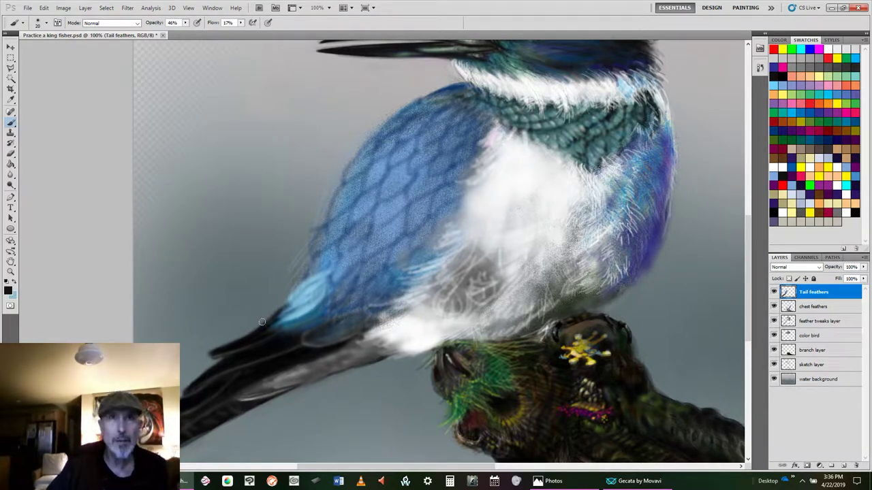
key([)
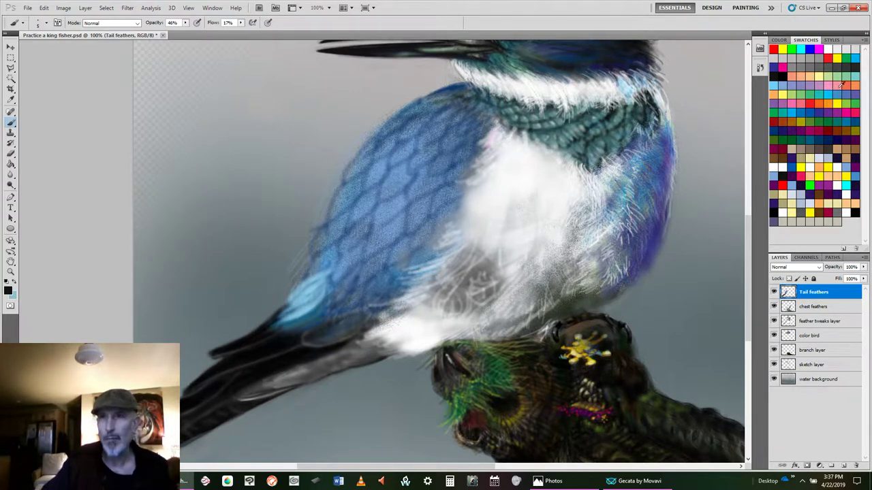
click(820, 58)
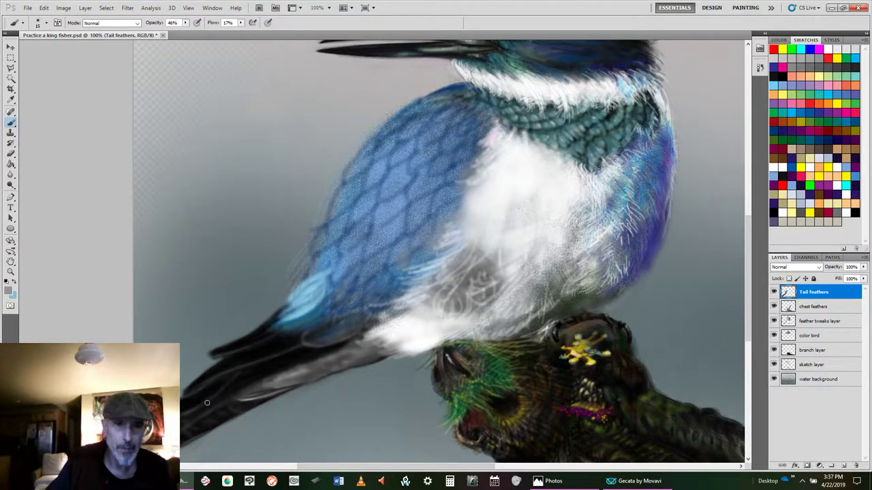
mouse_move(235, 393)
mouse_down()
mouse_move(184, 414)
mouse_move(242, 401)
mouse_move(190, 413)
mouse_move(281, 372)
mouse_move(189, 418)
mouse_move(235, 404)
mouse_move(244, 396)
mouse_move(206, 406)
mouse_move(275, 377)
mouse_move(220, 399)
mouse_move(261, 376)
mouse_move(230, 388)
mouse_move(254, 382)
mouse_move(233, 387)
mouse_move(249, 389)
mouse_move(228, 389)
mouse_move(327, 356)
mouse_up()
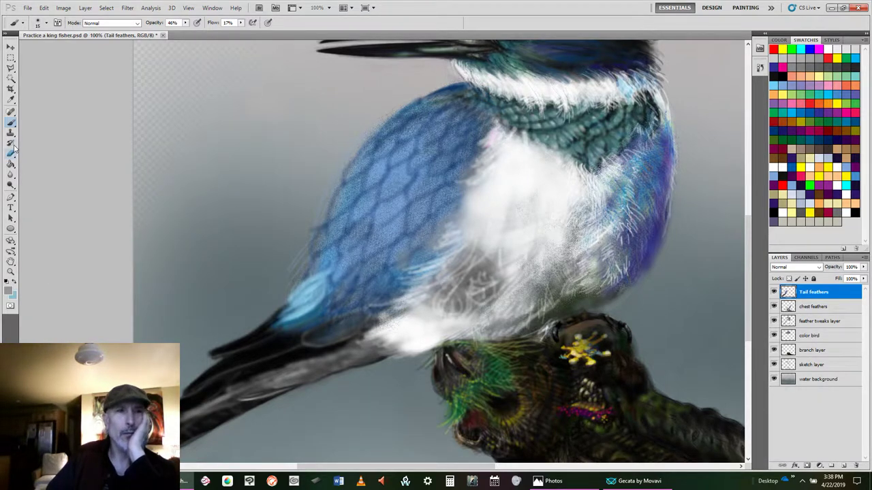
Step: Try erasing along the tail's lower edge on the chest feathers, feather tweaks, sketch, branch and color bird layers, reducing the eraser to size 15
click(11, 174)
click(13, 154)
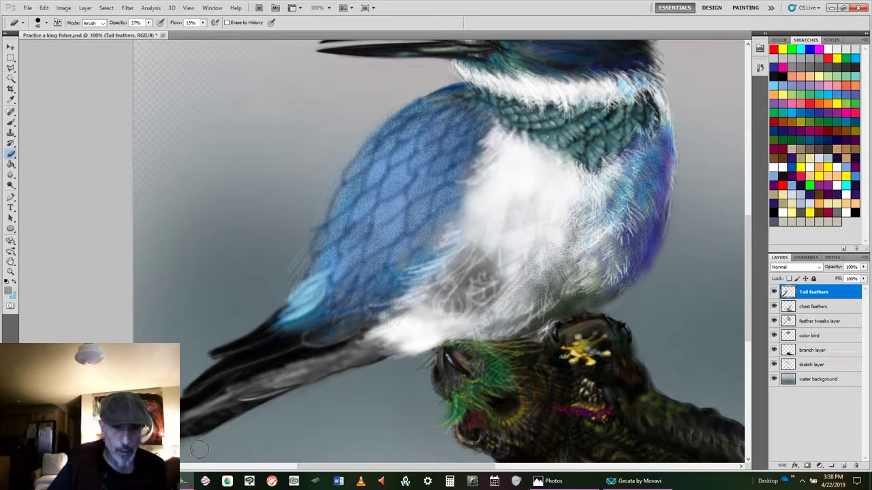
click(821, 307)
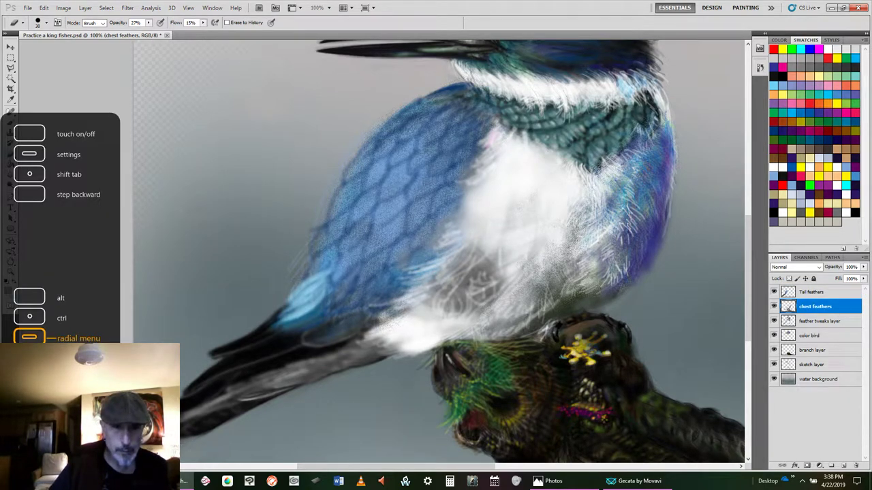
key(alt+bracketleft)
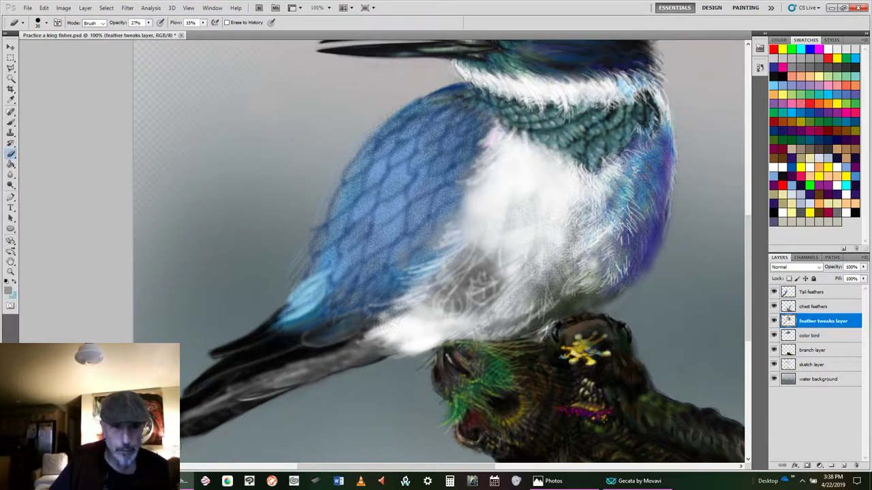
click(806, 365)
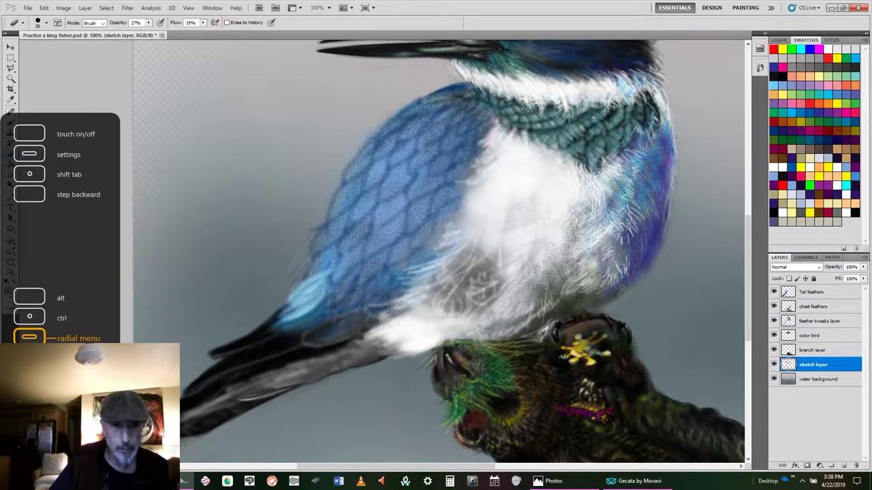
click(803, 354)
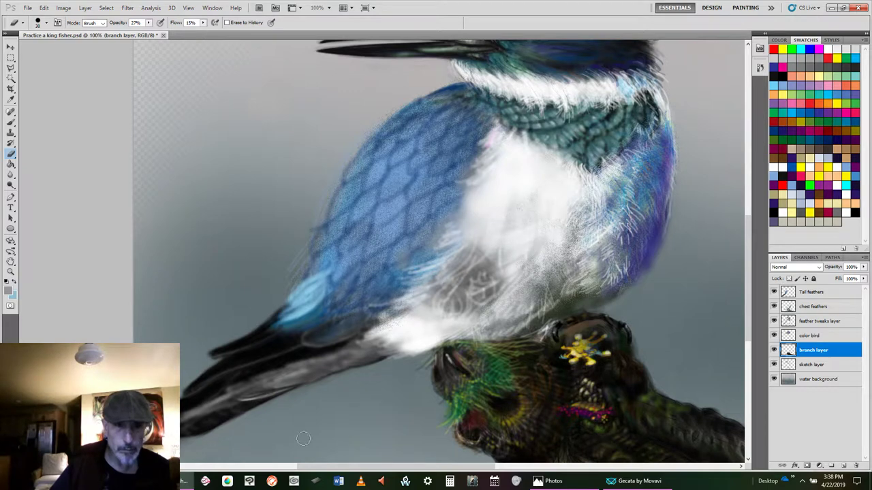
click(814, 335)
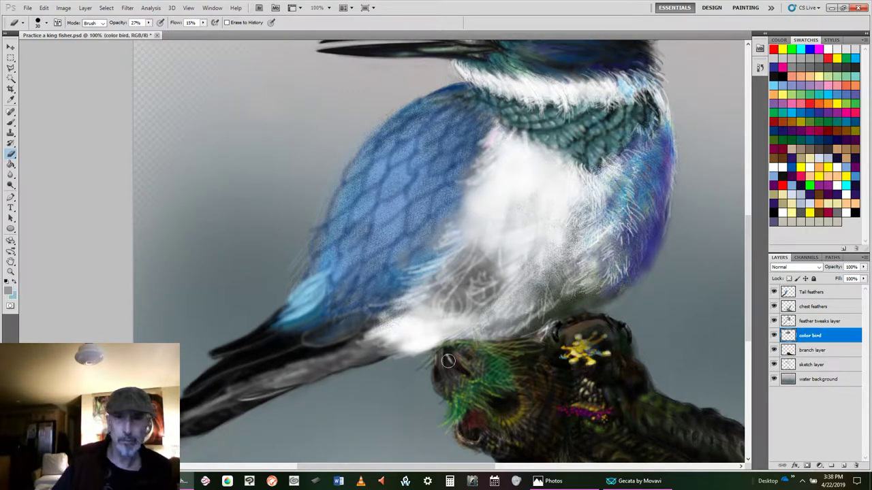
click(814, 322)
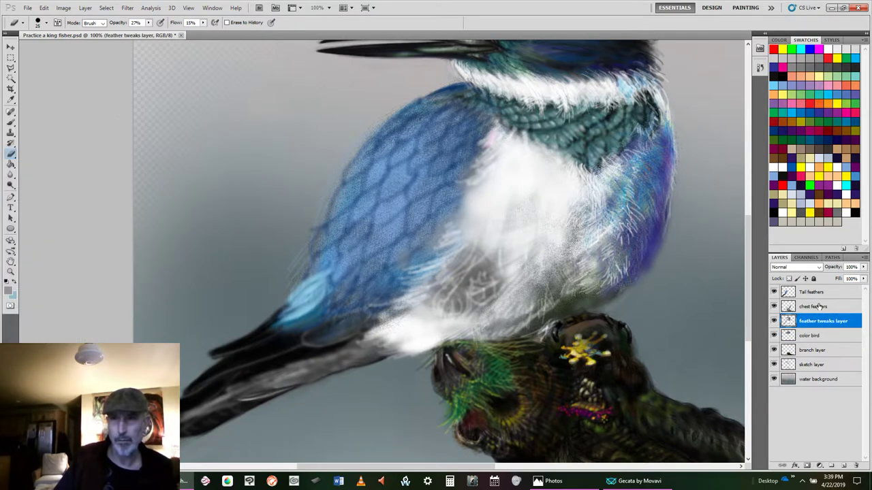
click(821, 306)
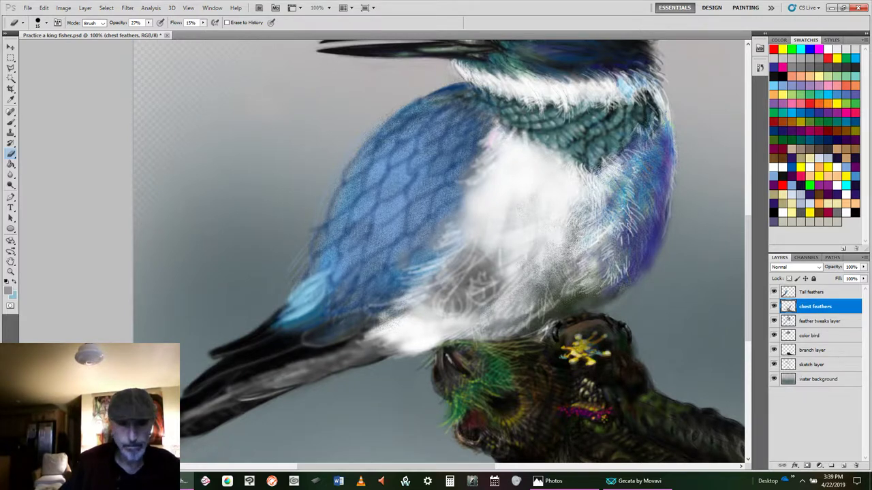
click(807, 378)
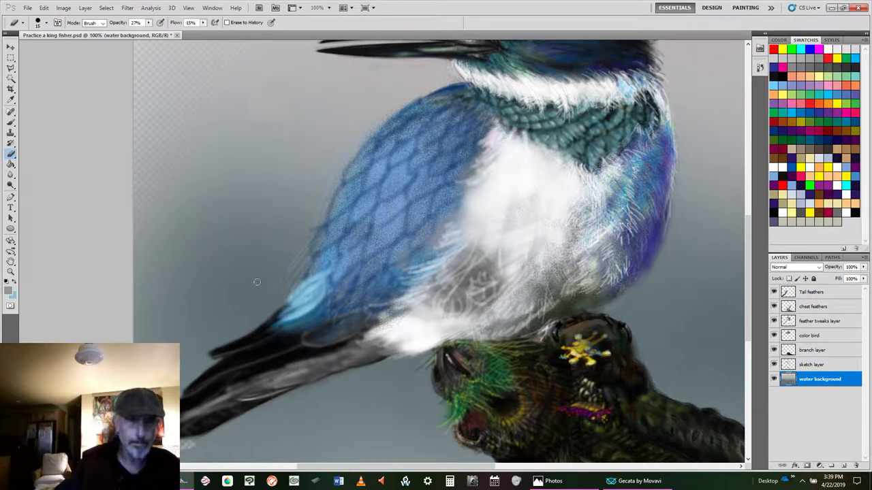
click(47, 9)
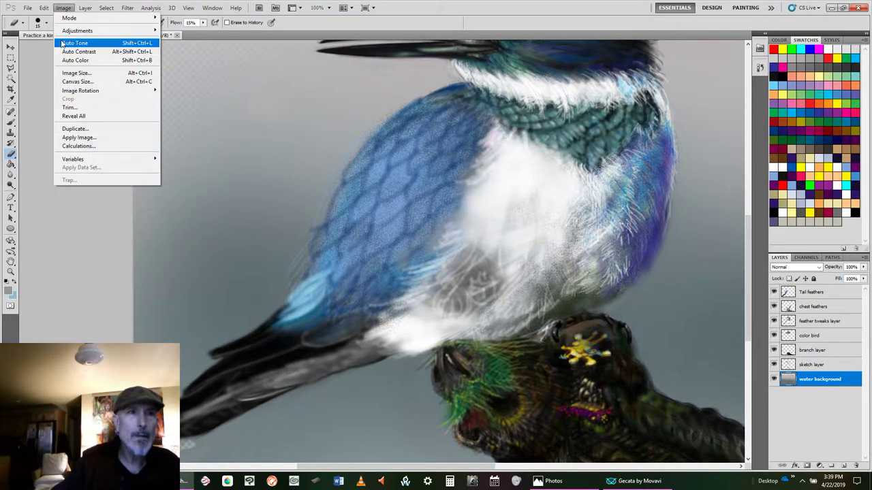
click(52, 35)
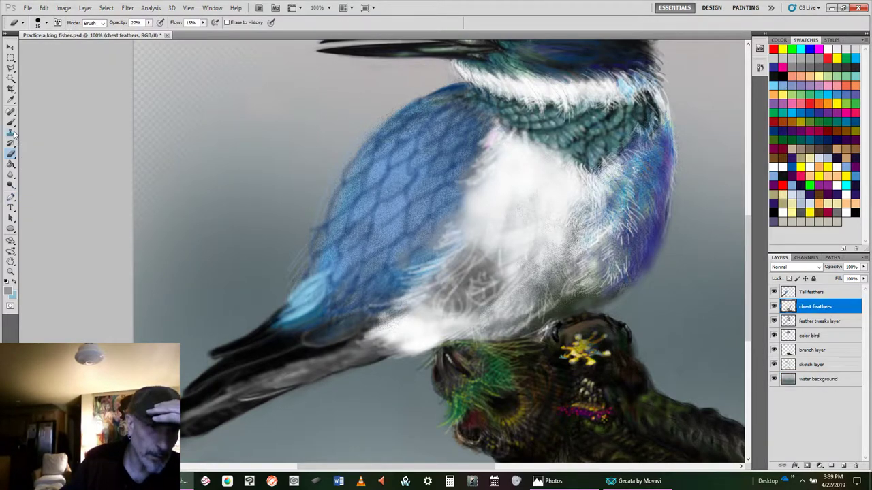
Step: Sample the bluish gray background and try a size 45 brush beneath the tail on the sketch, branch, color bird, feather tweaks and chest feathers layers
click(11, 100)
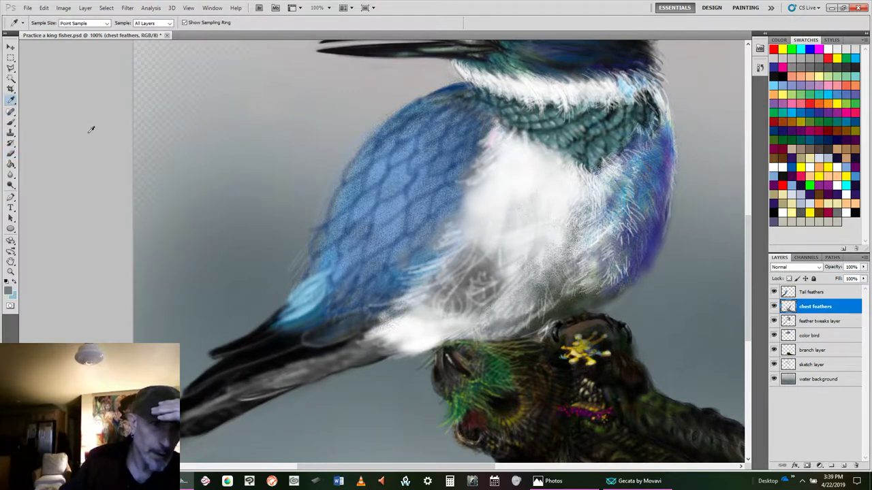
click(10, 122)
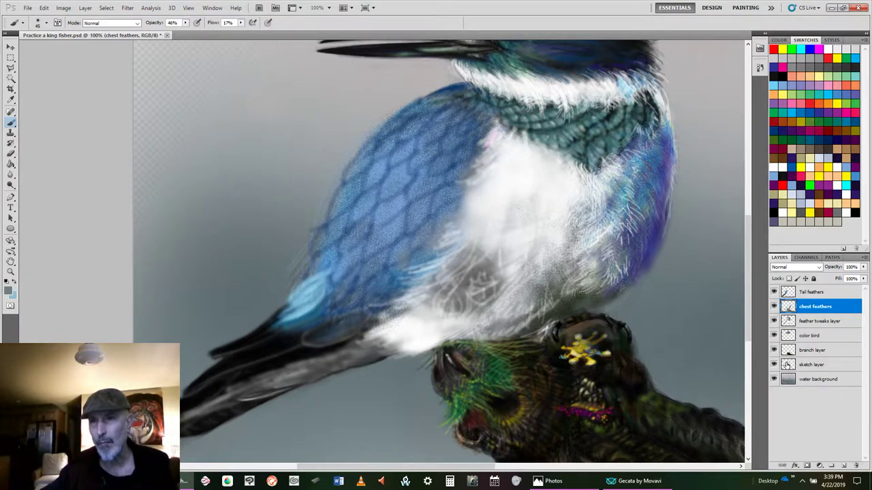
click(817, 365)
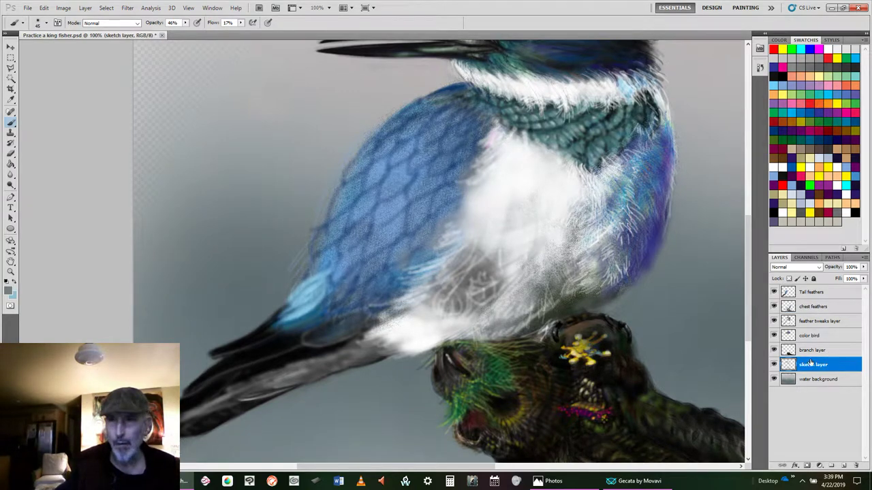
click(831, 350)
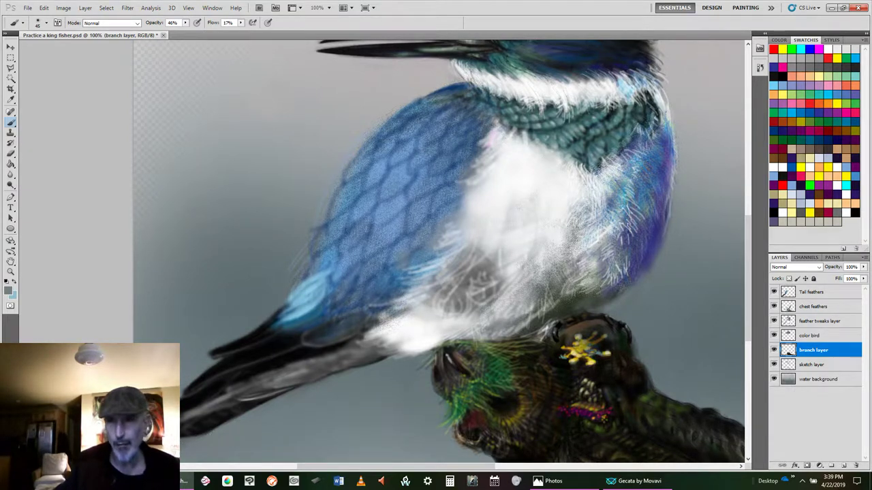
click(832, 337)
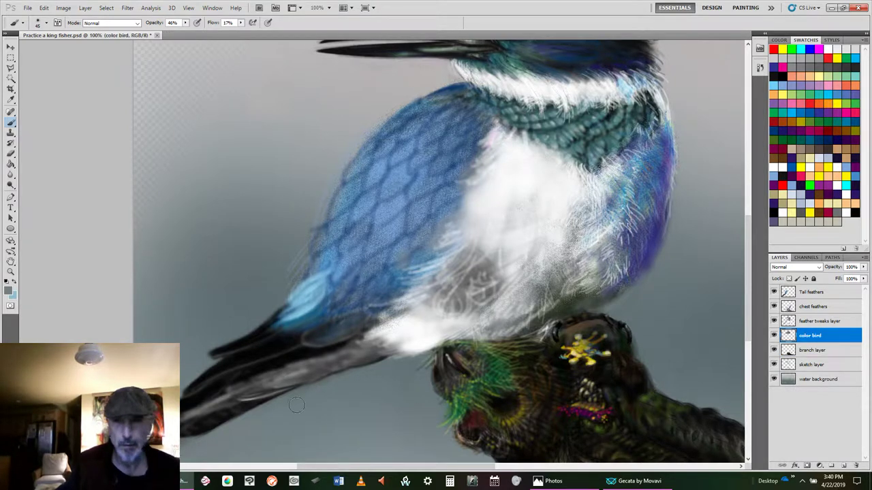
click(803, 323)
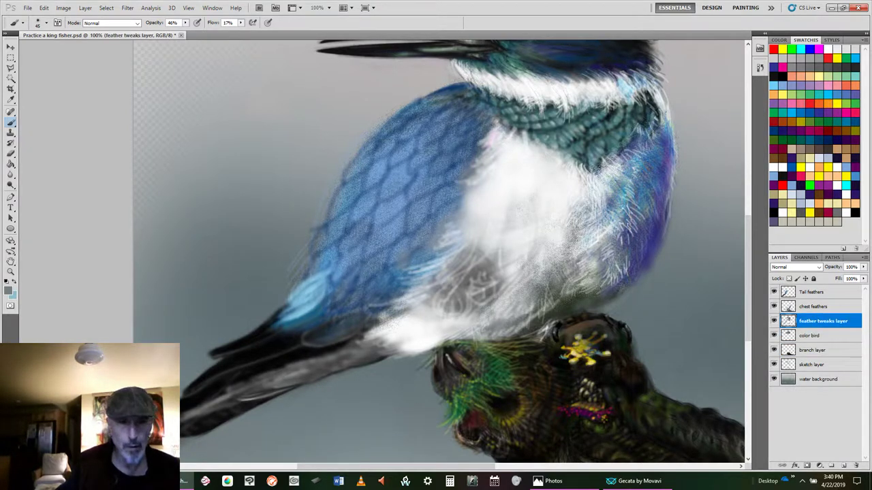
click(812, 308)
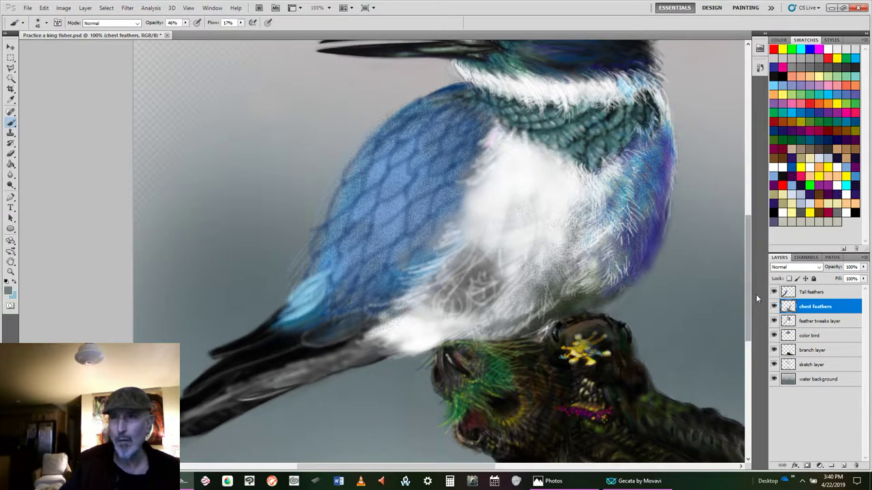
Step: Return to the Tail feathers layer and prepare a black brush at size 20 with 50% flow
click(817, 293)
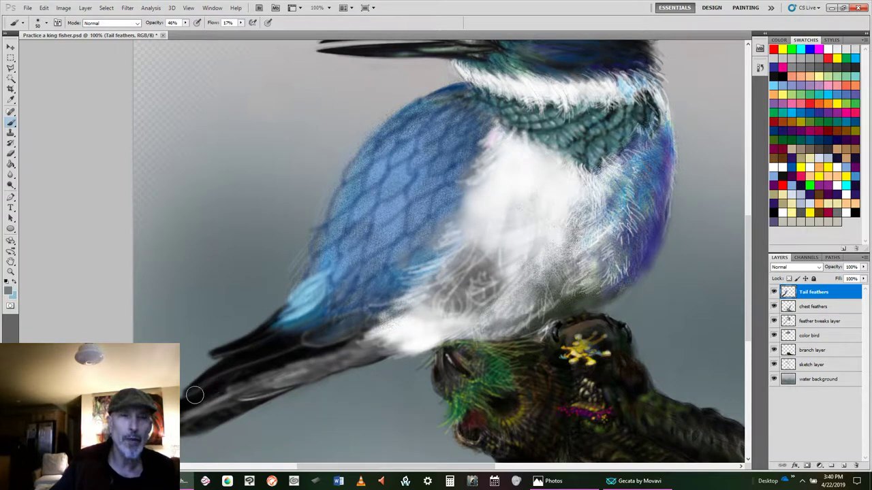
key([)
key([)
key([)
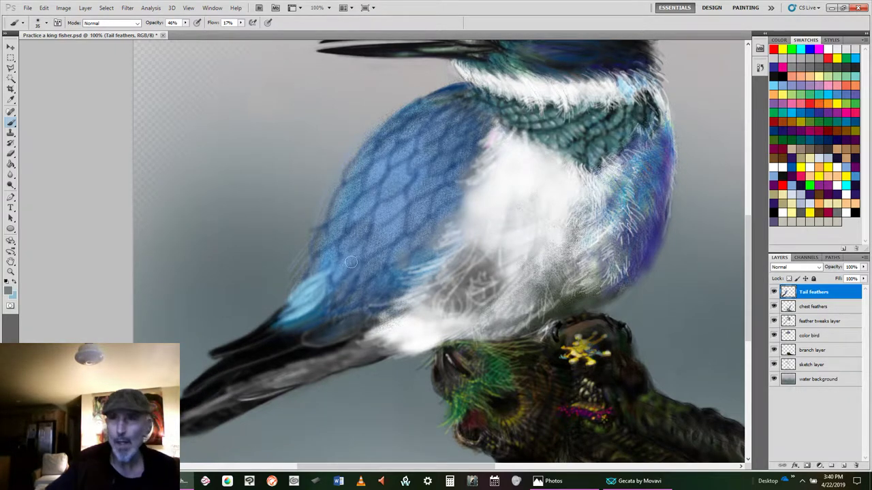
click(777, 75)
key(bracketleft)
key(bracketleft)
key(bracketleft)
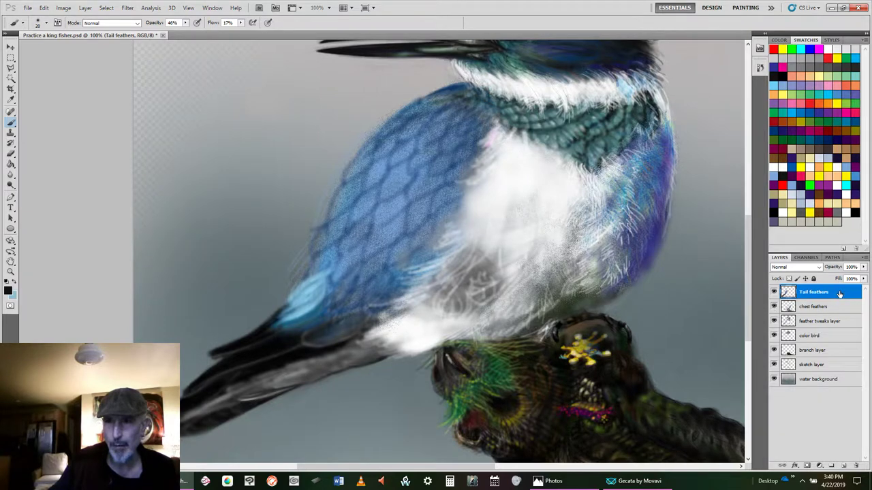
click(240, 22)
drag(246, 32, 256, 32)
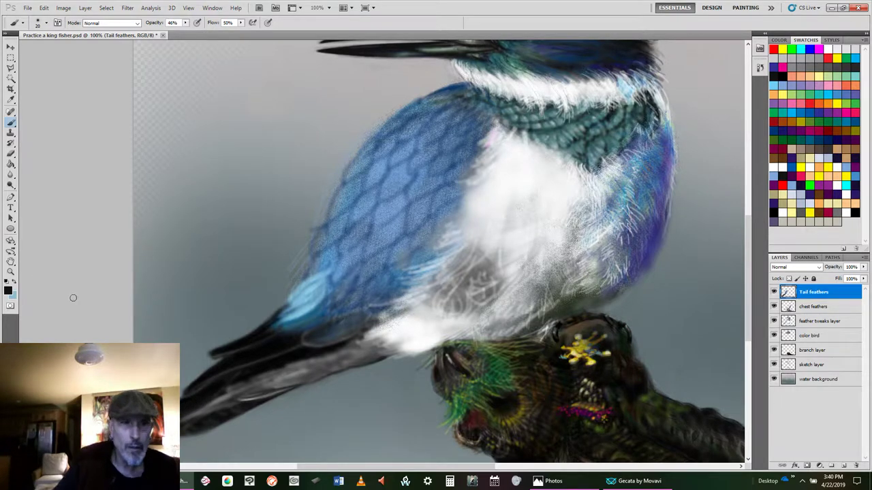
Step: Erase fine light streaks into the upper tail feathers with a small eraser at 27% opacity and 13% flow
click(11, 154)
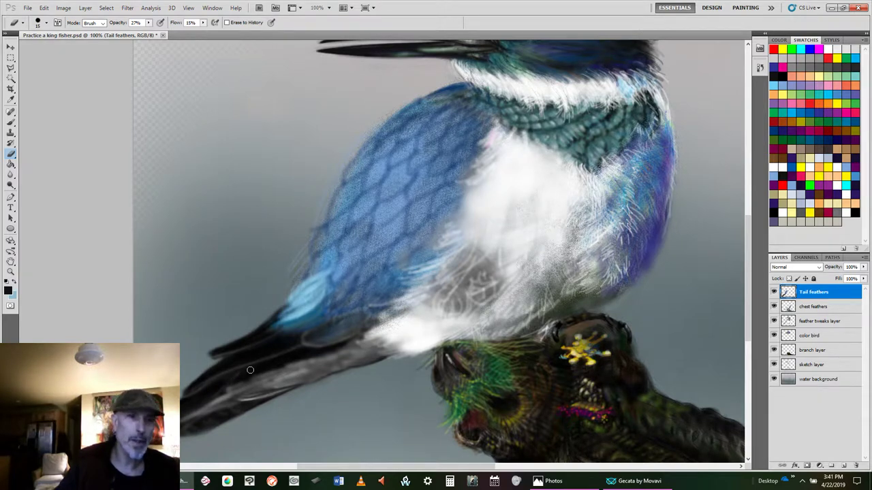
click(802, 59)
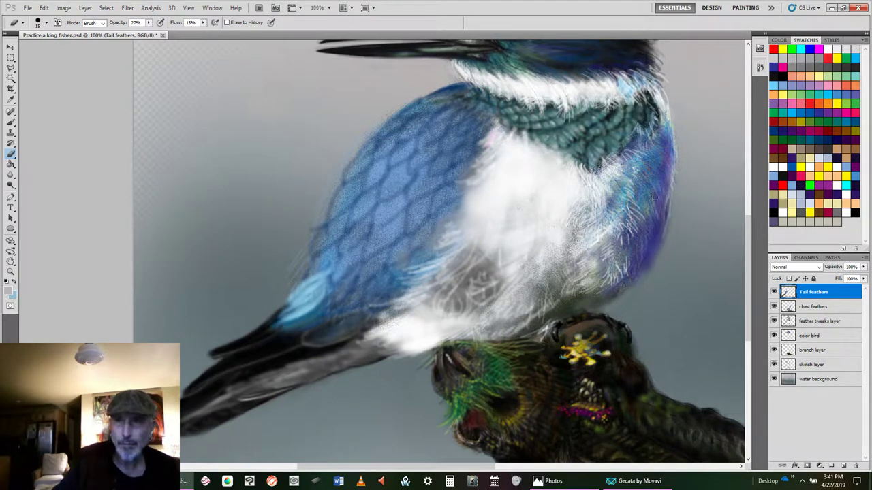
click(804, 68)
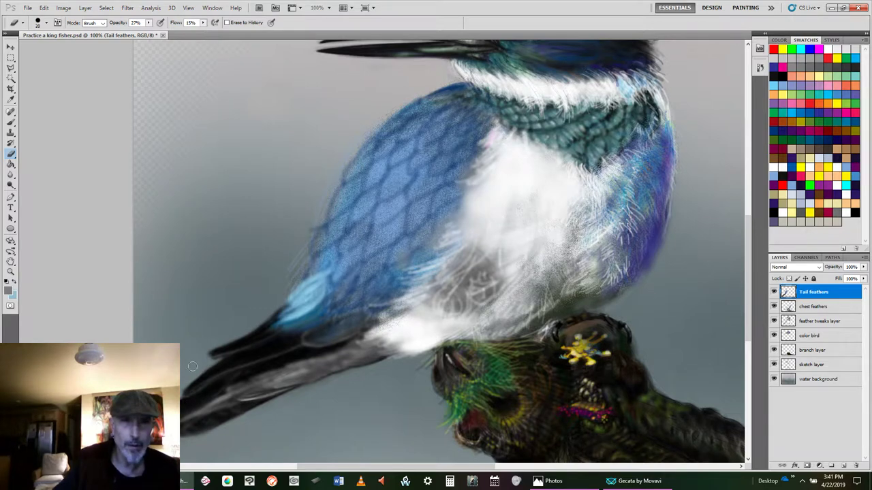
drag(202, 24, 199, 32)
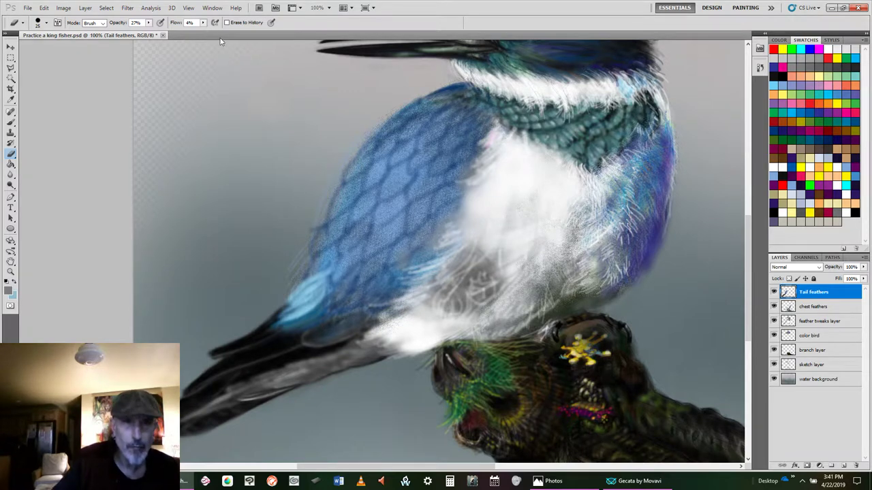
drag(204, 23, 204, 32)
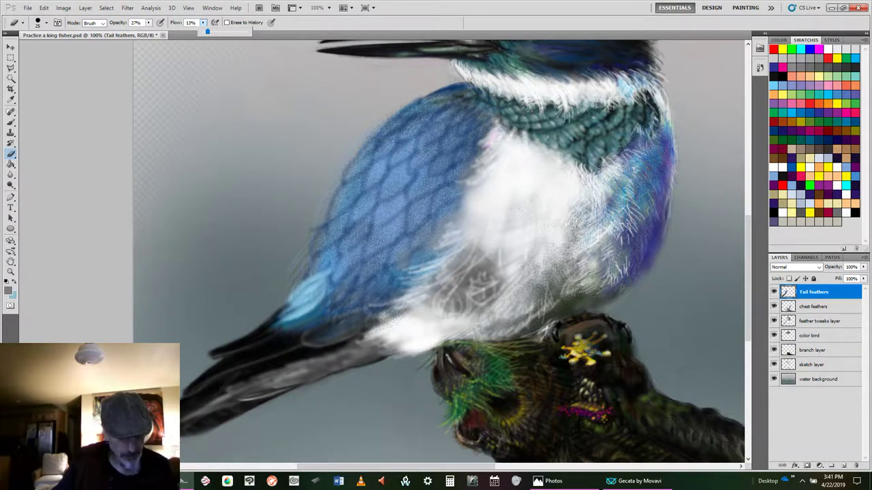
key([)
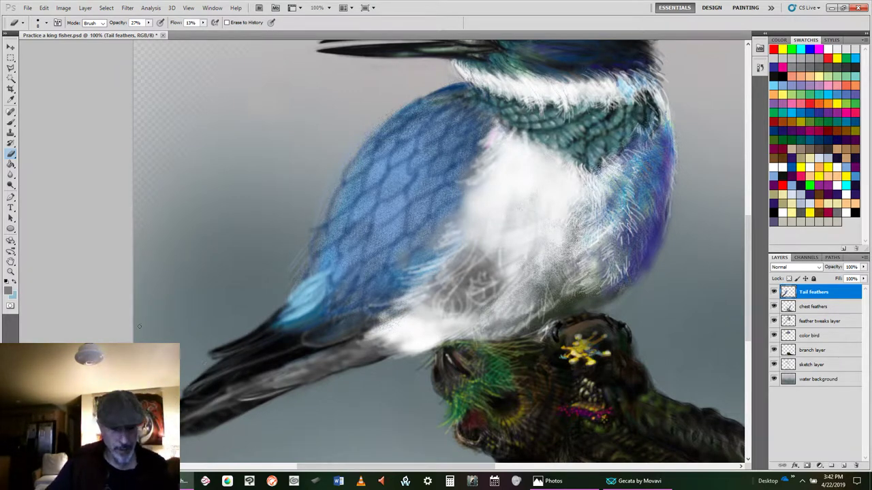
Step: Soften the dark upper tail feathers with a size 45 eraser, and reduce it to size 15
key(])
key(])
key(])
key(])
key(])
key(])
key(])
key(])
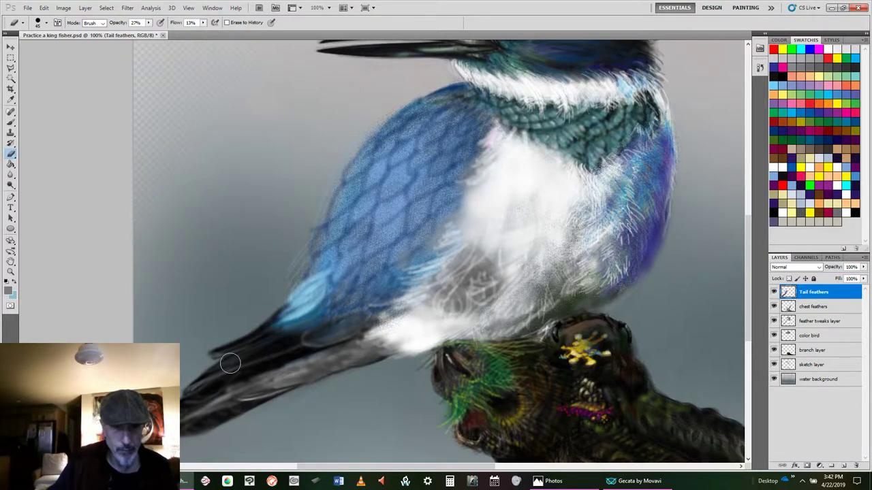
mouse_move(246, 356)
mouse_down()
mouse_move(253, 362)
mouse_move(268, 337)
mouse_move(223, 385)
mouse_move(255, 348)
mouse_move(219, 350)
mouse_up()
key([)
key([)
key([)
key([)
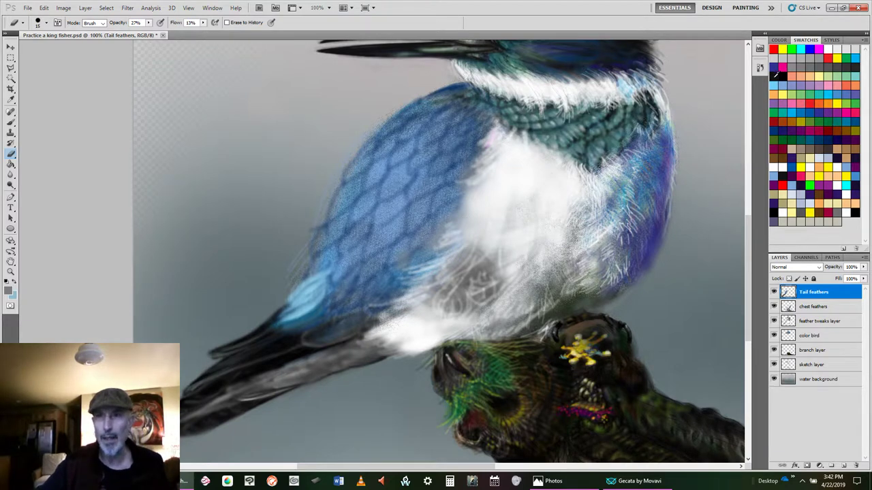
Step: Choose black as the painting colour, set the eraser's flow to 35%, and erase streaks along the edge of the upper tail feathers
double_click(776, 75)
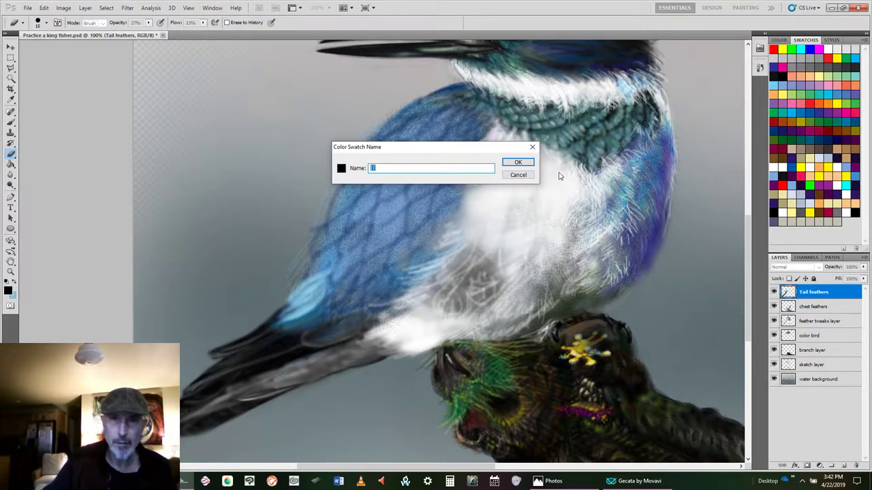
click(517, 163)
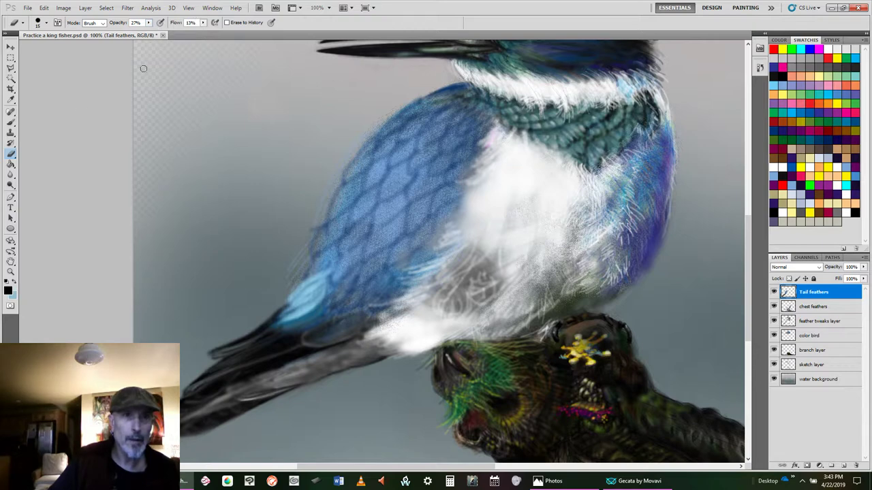
click(202, 24)
drag(197, 32, 213, 32)
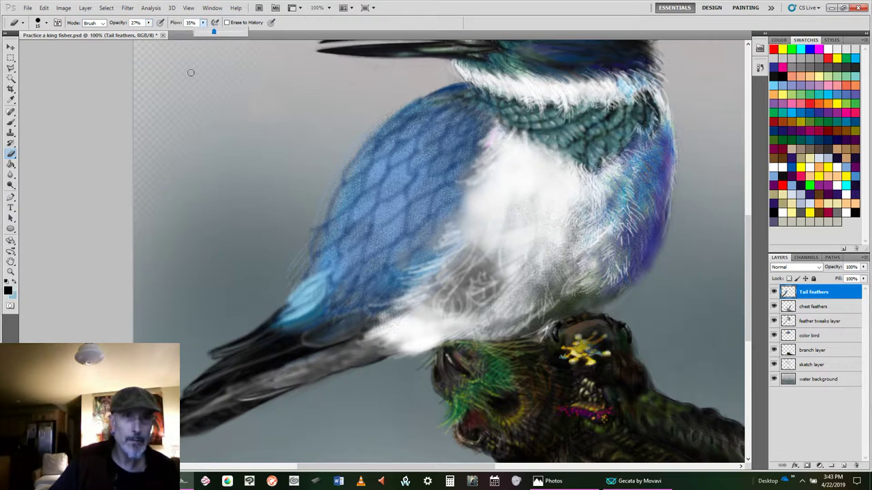
click(212, 354)
drag(215, 351, 267, 323)
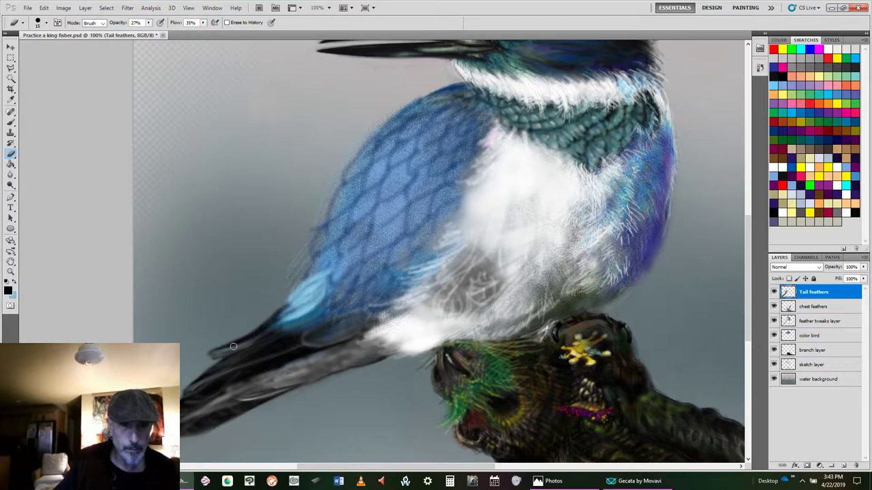
drag(233, 347, 260, 334)
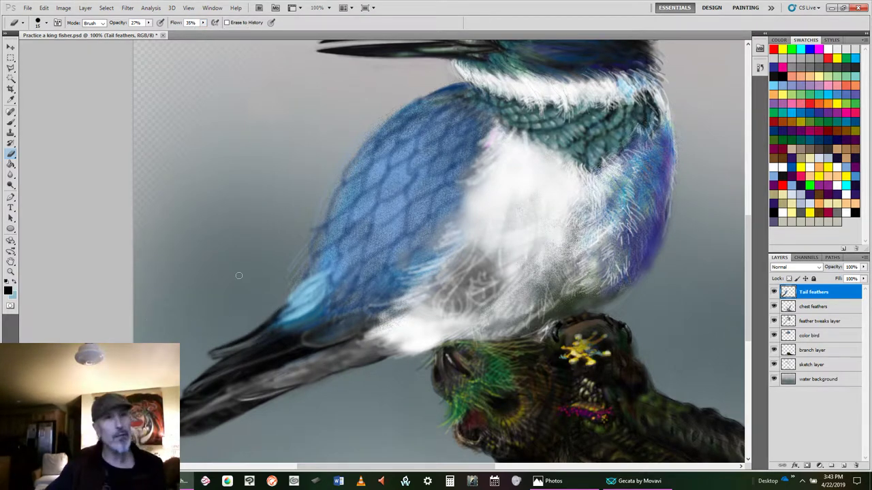
Step: Darken the upper tail feathers up to the wing's base with black strokes from a size 20 brush at 46% opacity and 50% flow
click(11, 122)
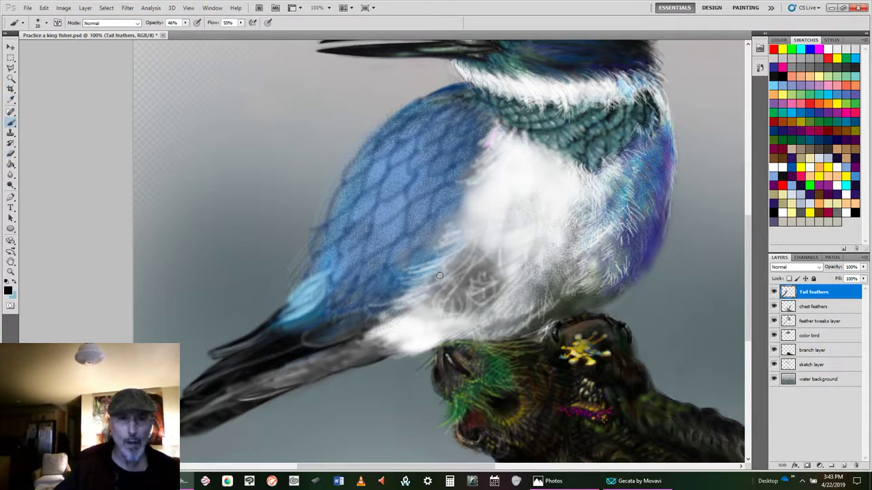
mouse_move(215, 352)
mouse_down()
mouse_move(282, 331)
mouse_move(226, 356)
mouse_up()
mouse_move(281, 331)
mouse_down()
mouse_move(214, 357)
mouse_move(229, 366)
mouse_move(266, 348)
mouse_up()
mouse_move(214, 369)
mouse_down()
mouse_move(284, 341)
mouse_move(280, 331)
mouse_move(291, 328)
mouse_move(279, 331)
mouse_move(295, 332)
mouse_up()
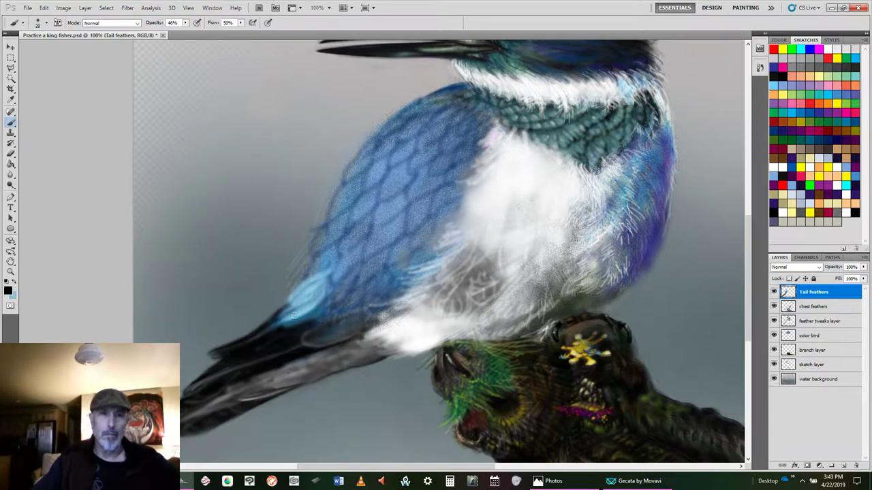
drag(294, 327, 316, 312)
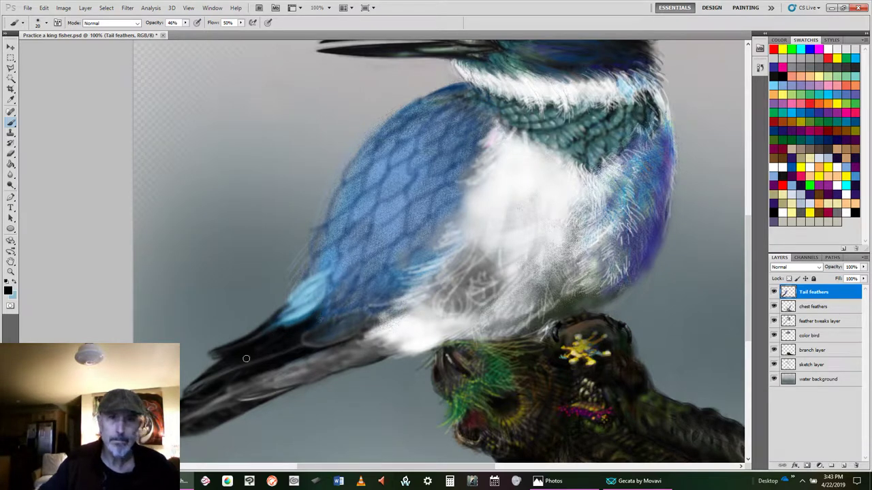
mouse_move(311, 338)
mouse_down()
mouse_move(362, 313)
mouse_move(306, 339)
mouse_move(358, 312)
mouse_move(310, 339)
mouse_move(341, 322)
mouse_up()
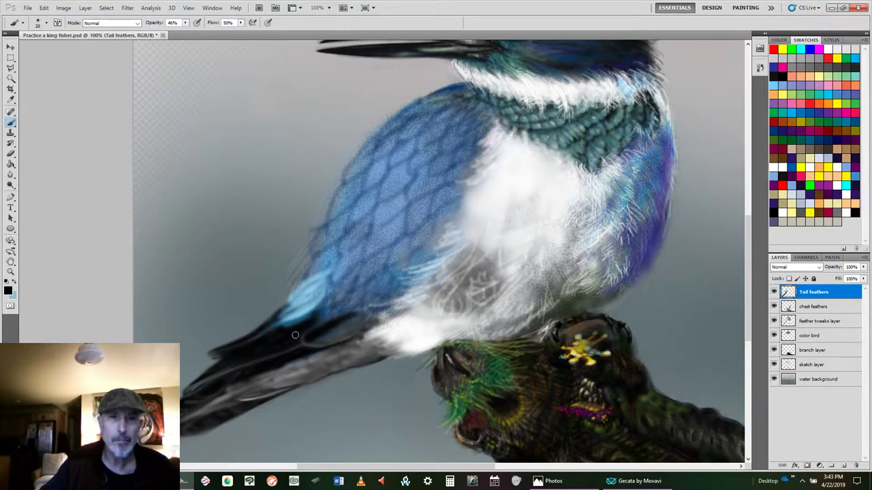
mouse_move(345, 317)
mouse_down()
mouse_move(369, 298)
mouse_move(323, 334)
mouse_move(348, 318)
mouse_up()
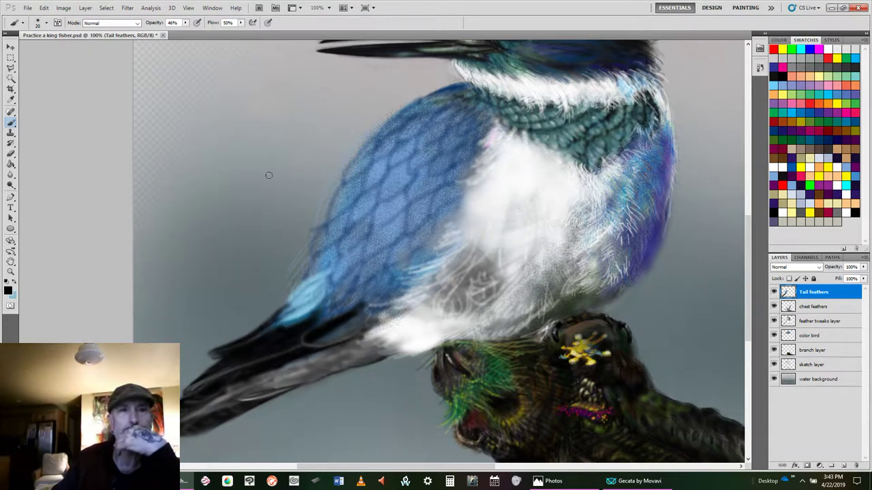
Step: Swap to the light blue colour and paint a small feather at the tail's base beside the white belly feathers
click(14, 281)
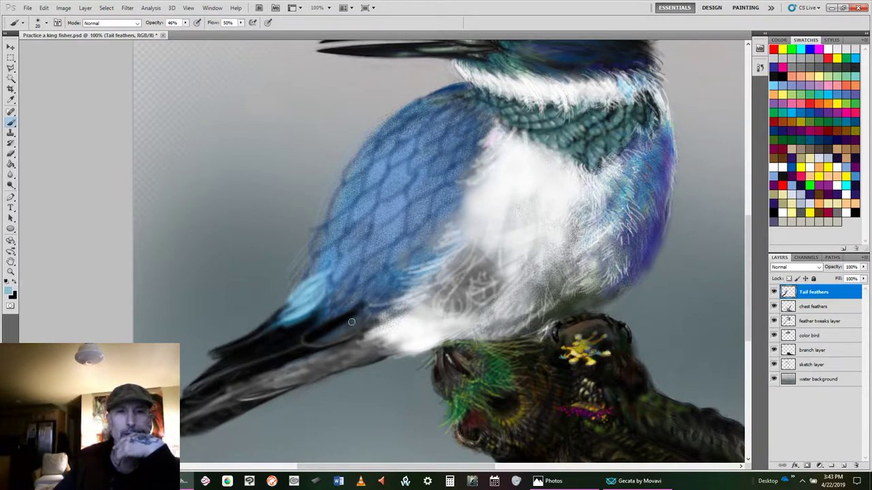
drag(351, 320, 322, 336)
mouse_move(350, 328)
mouse_down()
mouse_move(320, 335)
mouse_move(357, 318)
mouse_move(317, 339)
mouse_move(383, 304)
mouse_up()
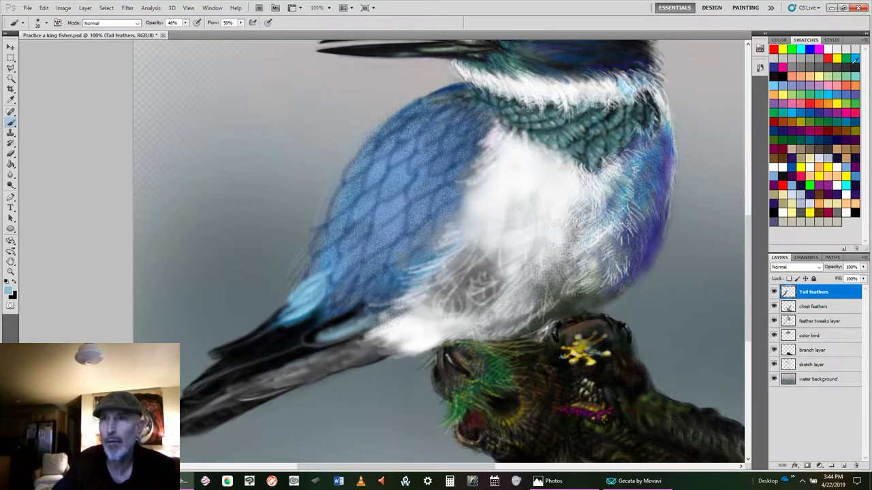
Step: Brush white over the feathers where the belly meets the tail, pick a light cyan blue, and save the painting
click(831, 49)
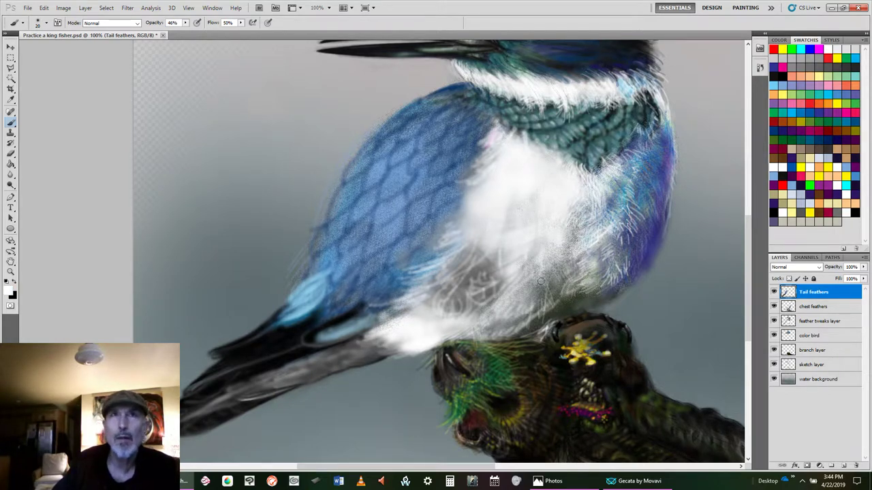
mouse_move(427, 341)
mouse_down()
mouse_move(393, 350)
mouse_move(427, 355)
mouse_move(382, 357)
mouse_move(440, 329)
mouse_move(368, 345)
mouse_up()
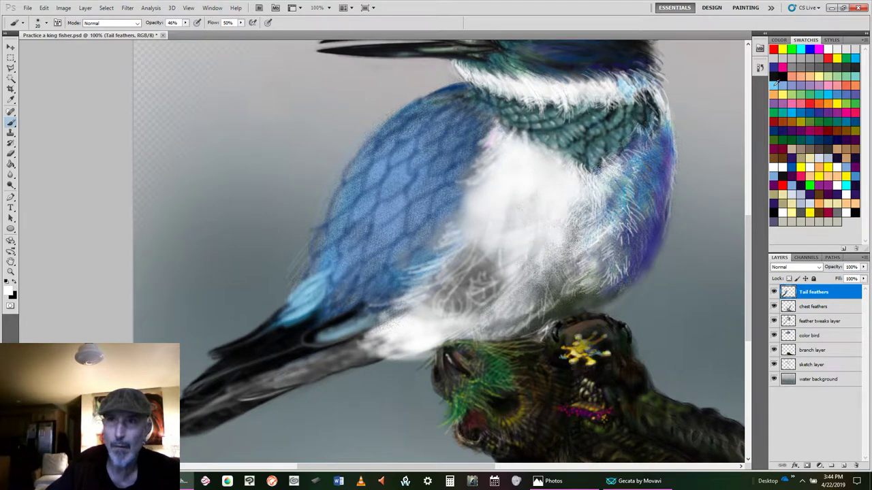
click(776, 83)
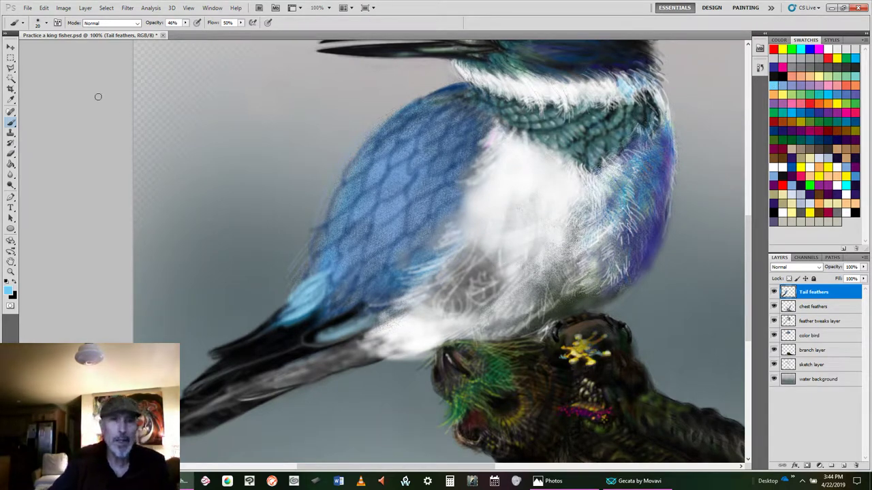
click(28, 7)
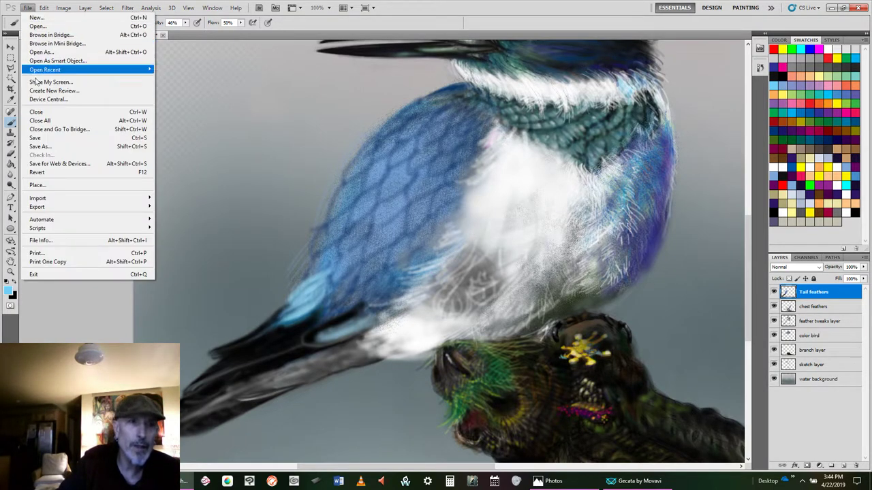
click(47, 138)
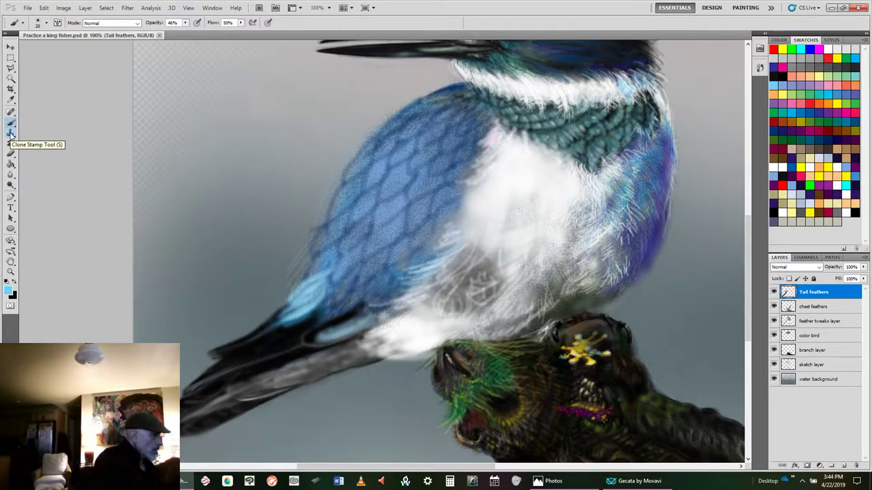
Step: Paint dark gray strokes along the black upper tail feathers
click(841, 71)
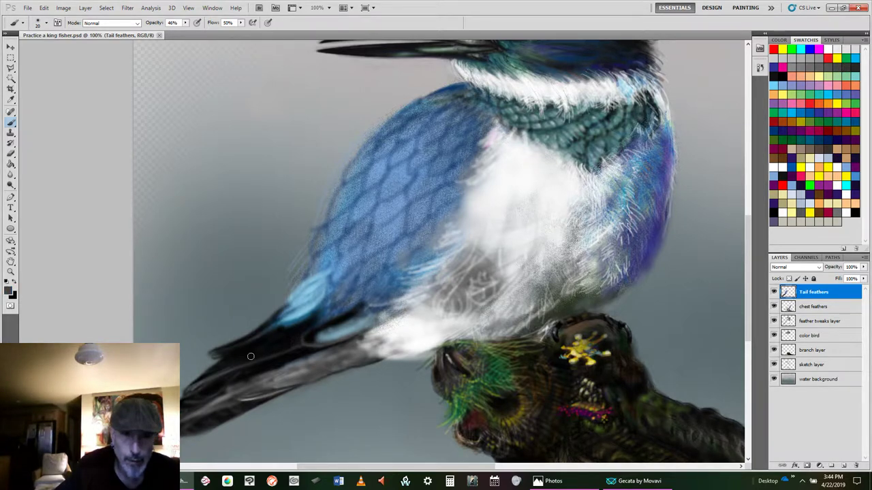
mouse_move(239, 361)
mouse_down()
mouse_move(298, 335)
mouse_move(245, 358)
mouse_up()
drag(308, 327, 228, 365)
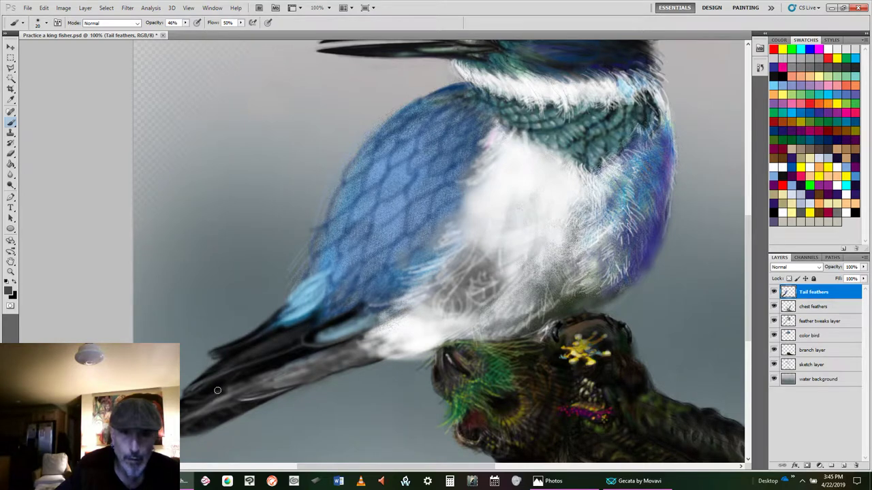
Step: Outline the light blue feather at the tail's base in white with a size 7 brush at 26% flow
click(834, 48)
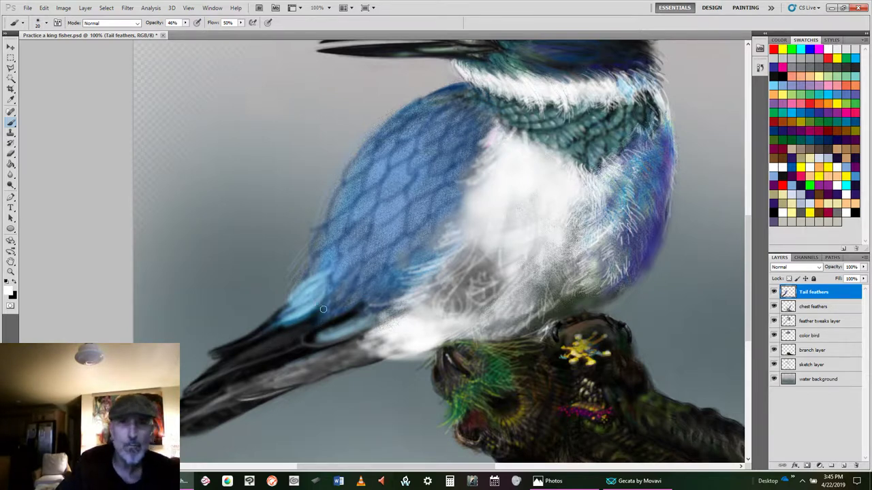
click(240, 24)
drag(241, 31, 230, 32)
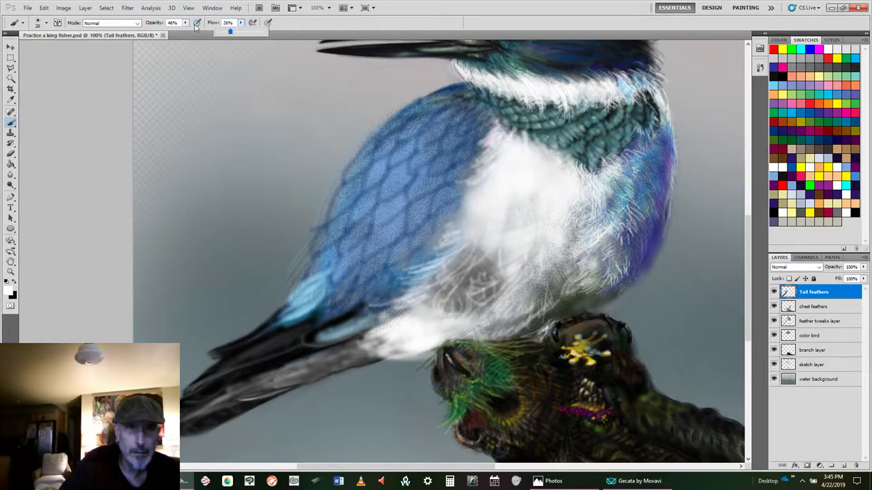
click(305, 330)
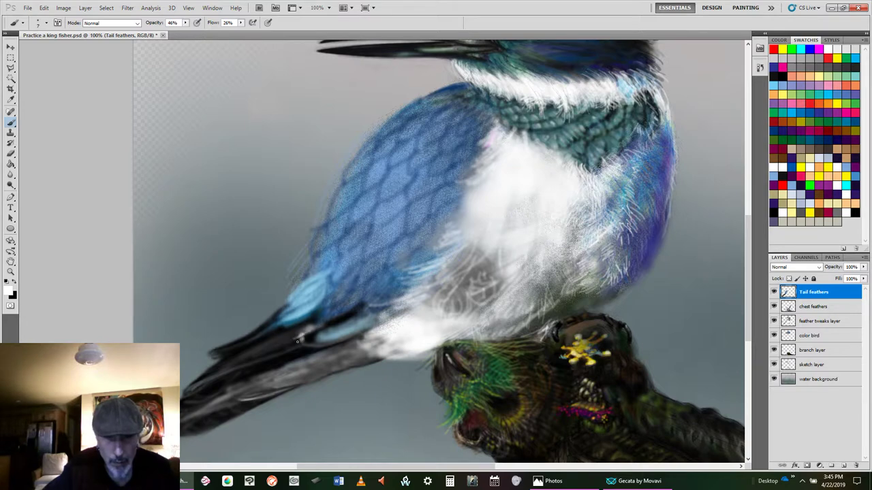
drag(304, 339, 349, 343)
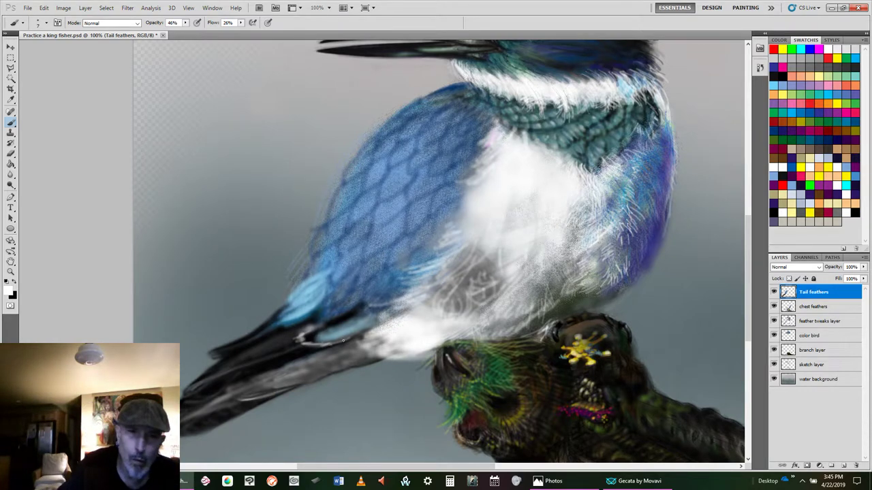
drag(328, 345, 373, 330)
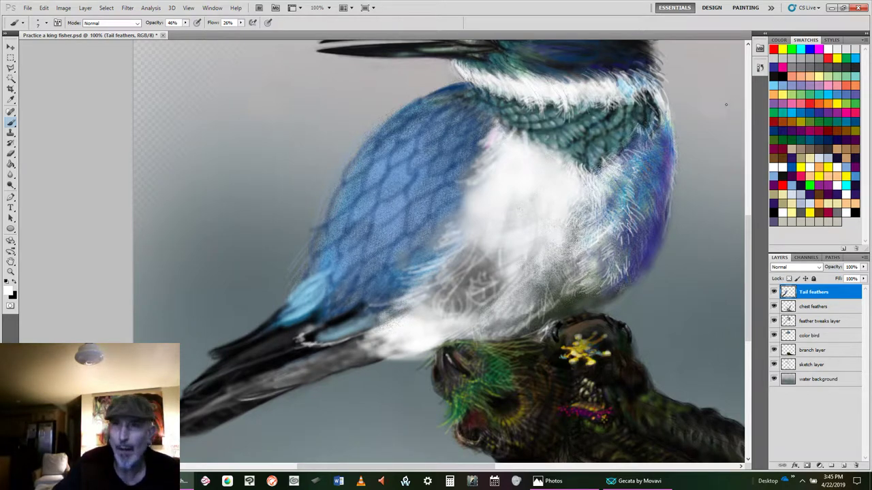
Step: Paint the small feather at the tail's base in Pastel Cyan Blue and shade it with dark blue using a size 20 brush
double_click(782, 85)
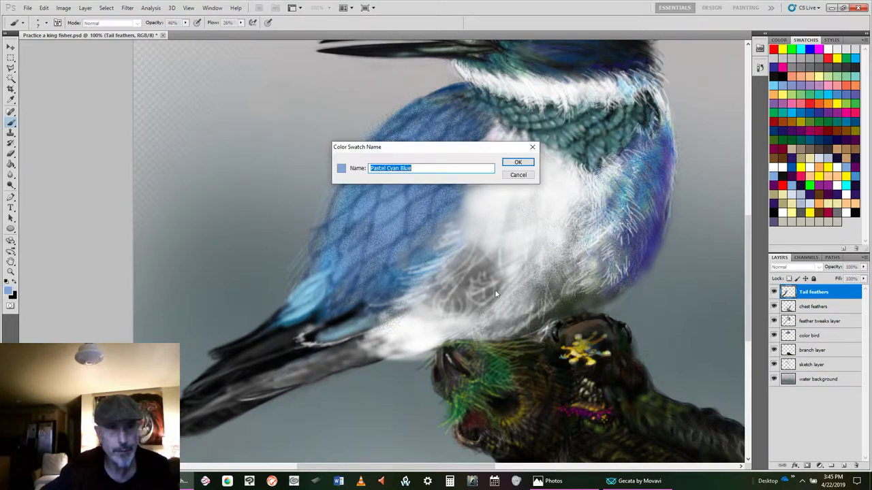
click(518, 162)
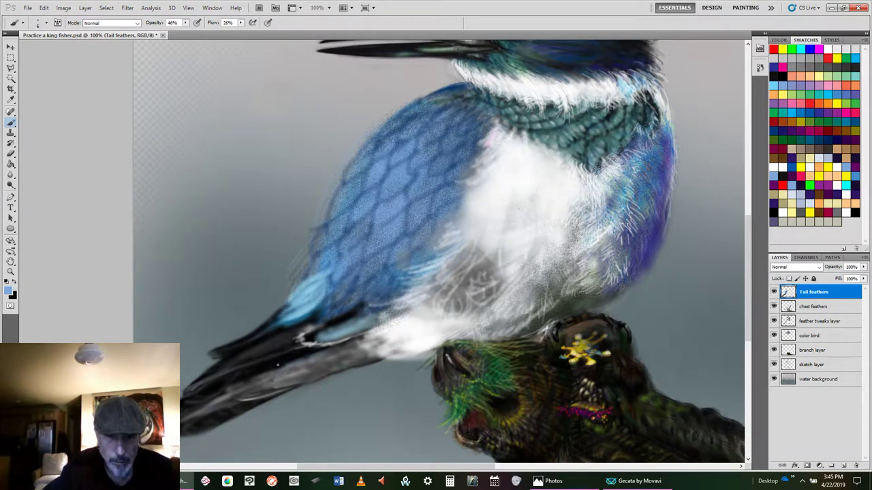
mouse_move(317, 342)
mouse_down()
mouse_move(368, 327)
mouse_move(310, 342)
mouse_up()
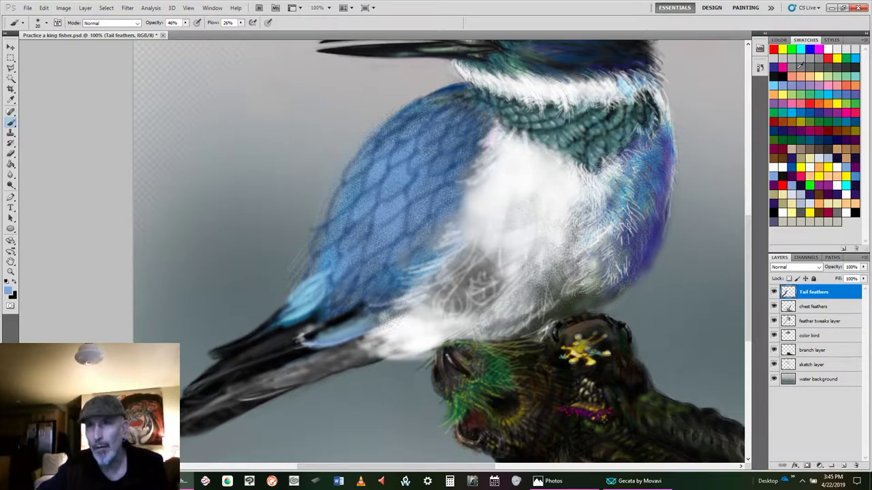
click(781, 66)
click(774, 68)
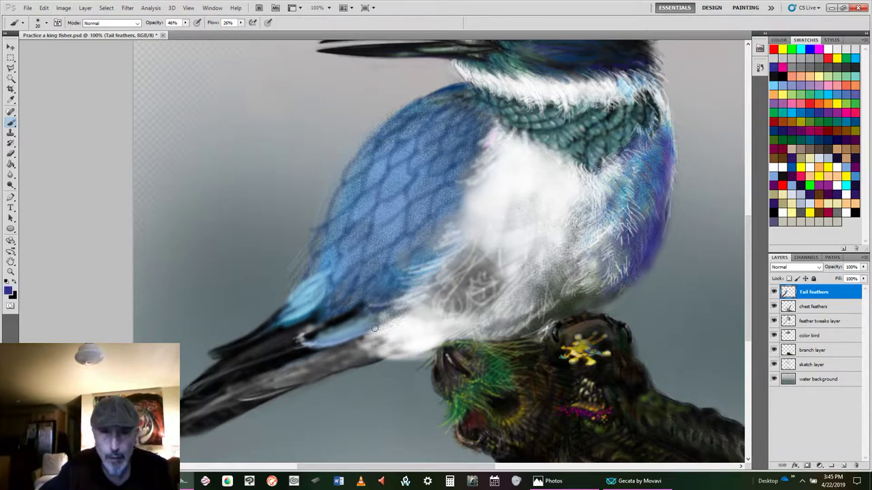
mouse_move(312, 341)
mouse_down()
mouse_move(363, 327)
mouse_move(323, 340)
mouse_move(351, 338)
mouse_move(385, 320)
mouse_move(355, 337)
mouse_move(382, 320)
mouse_up()
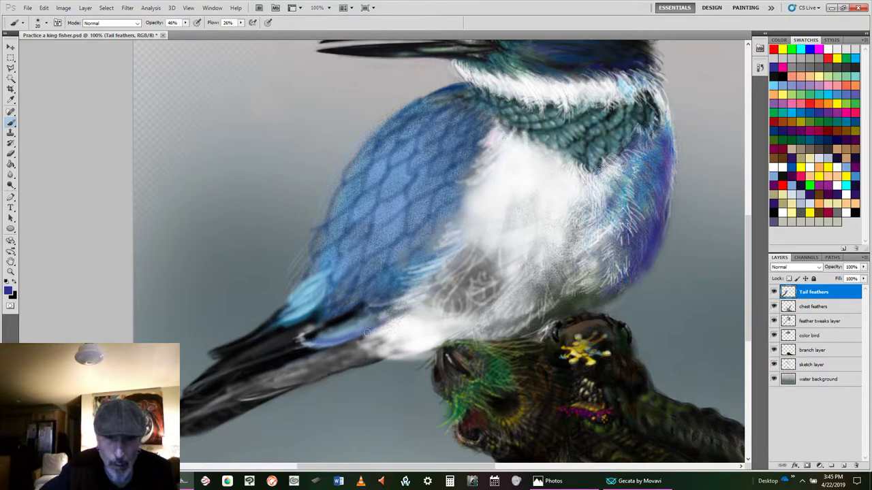
Step: Enlarge the brush to size 45 and paint black over the white marks above the blue feather's tip
click(775, 76)
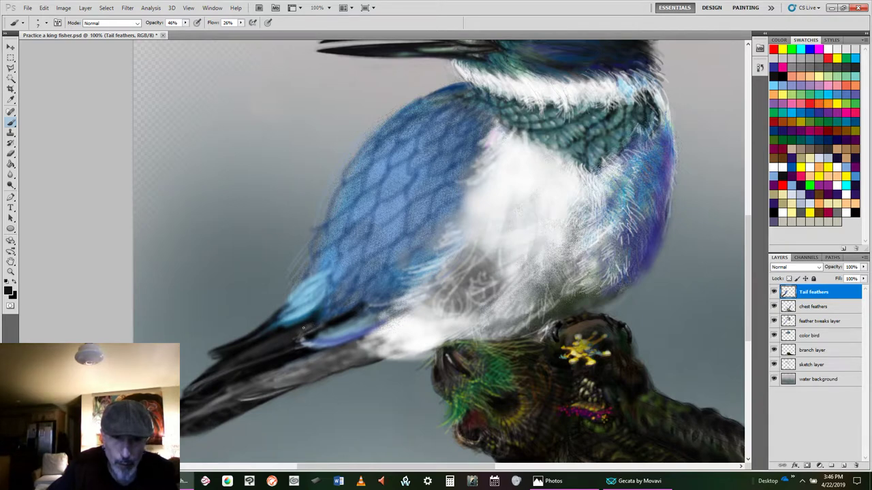
key(bracketright)
key(bracketright)
key(bracketright)
key(bracketright)
key(bracketright)
key(bracketright)
key(bracketright)
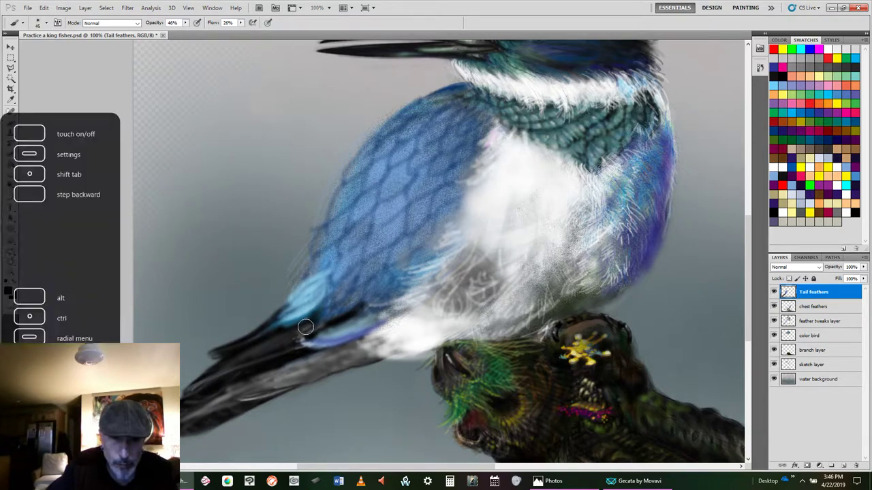
mouse_move(304, 330)
mouse_down()
mouse_move(268, 345)
mouse_move(308, 328)
mouse_up()
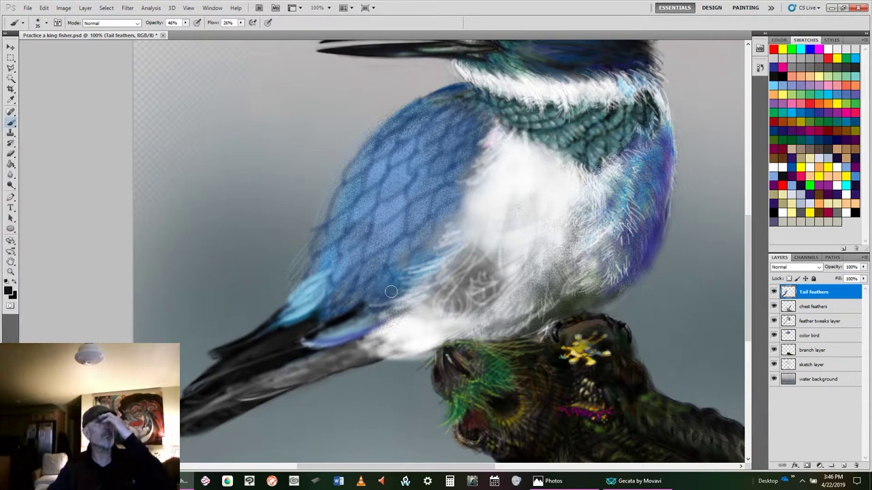
Step: Paint a light gray feather above the blue one at the tail's base, and refine its tip with a size 15 brush
click(797, 59)
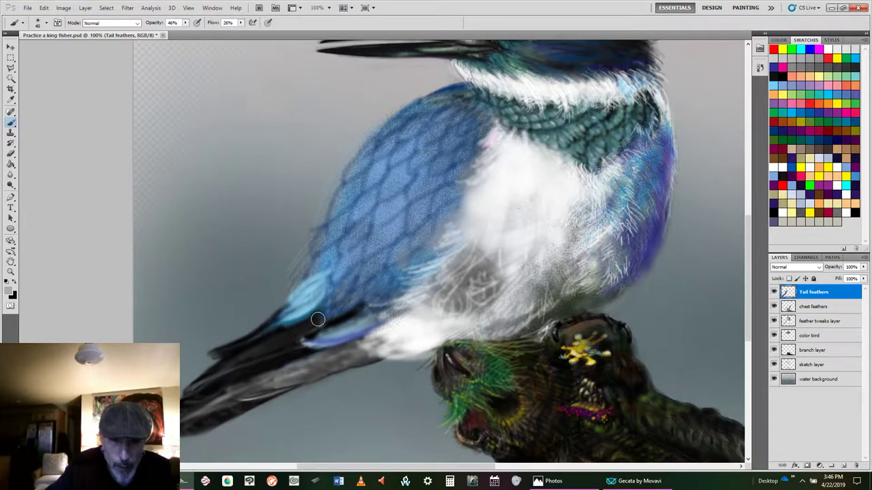
mouse_move(318, 319)
mouse_down()
mouse_move(327, 354)
mouse_move(332, 333)
mouse_move(317, 327)
mouse_move(363, 306)
mouse_move(319, 326)
mouse_move(359, 298)
mouse_move(380, 295)
mouse_move(332, 327)
mouse_move(365, 301)
mouse_move(346, 316)
mouse_up()
key(bracketleft)
key(bracketleft)
key(bracketleft)
key(bracketleft)
key(bracketleft)
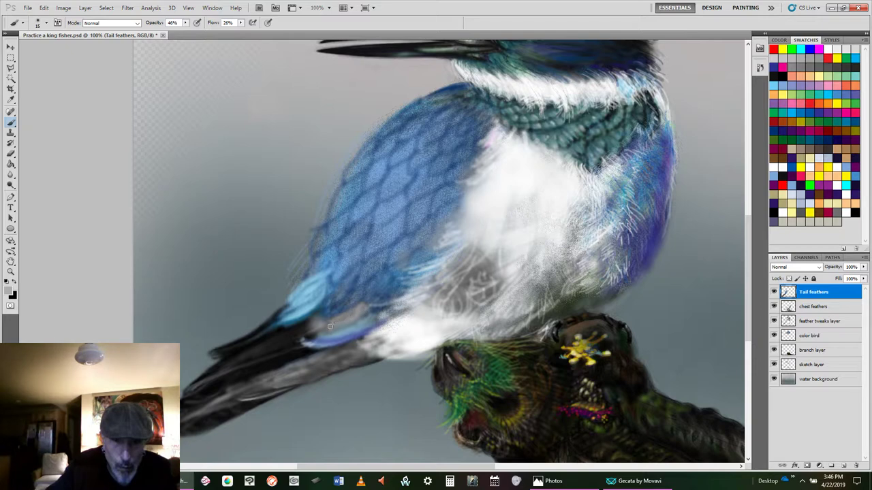
drag(318, 333, 295, 346)
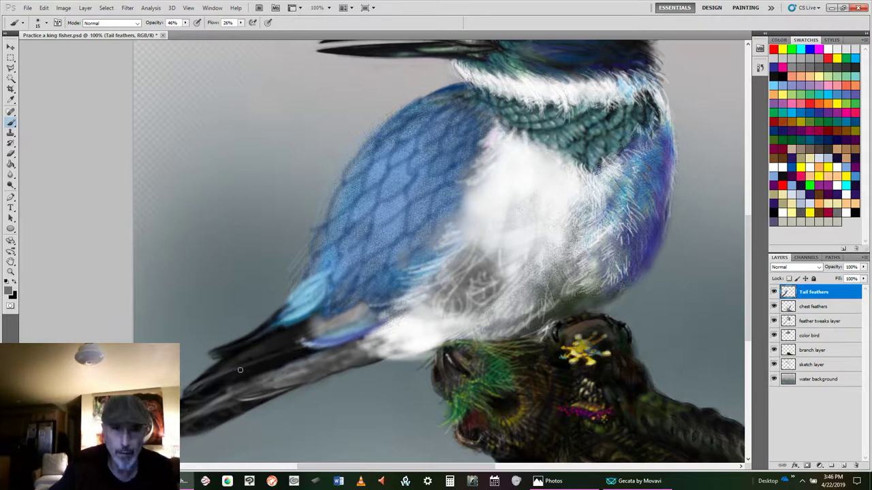
Step: Enlarge the brush to size 45 and smooth the gray feather at the tail's base with more gray
key(bracketright)
key(bracketright)
key(bracketright)
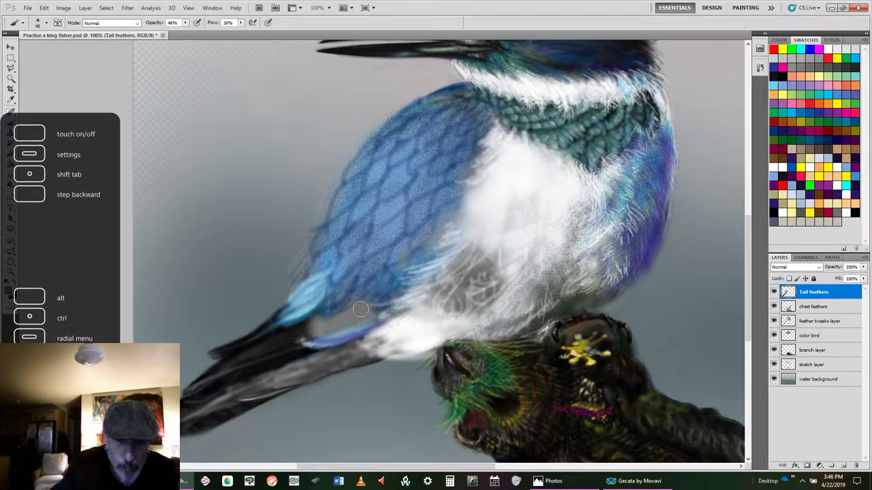
Step: Paint light blue over the gray feather at the tail's base with a size 35 bristle brush at 74% flow
click(775, 83)
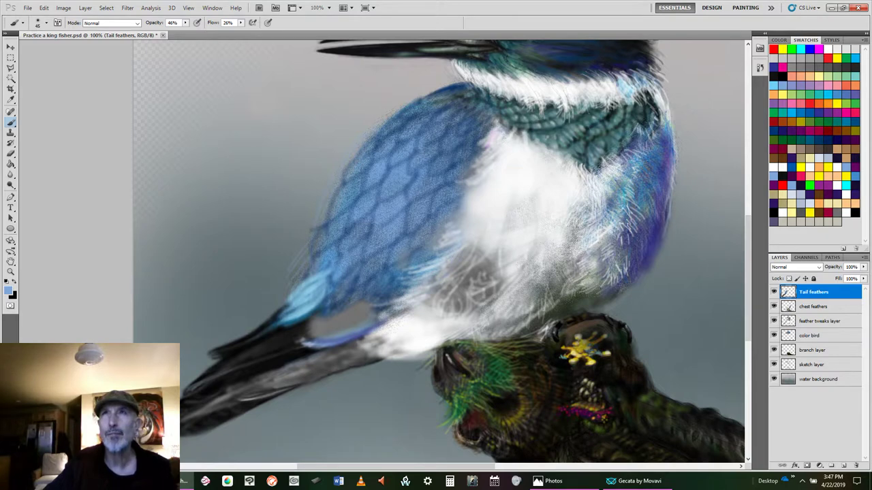
key(bracketleft)
key(bracketleft)
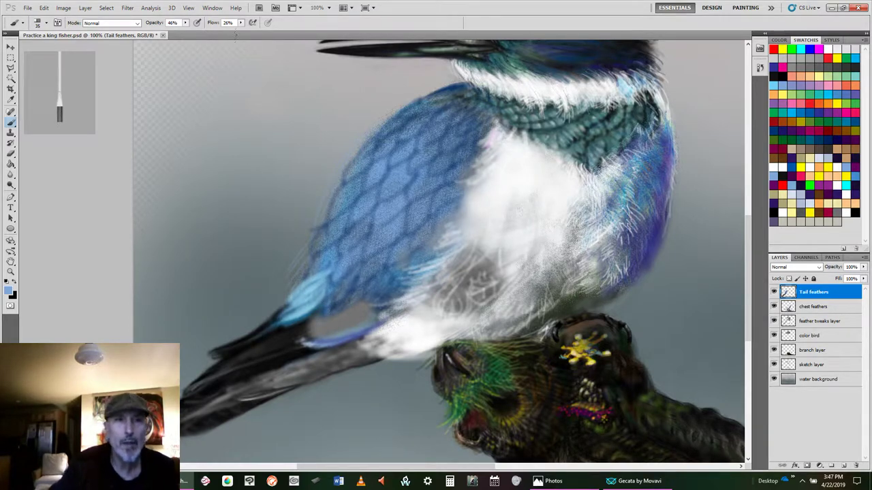
click(241, 23)
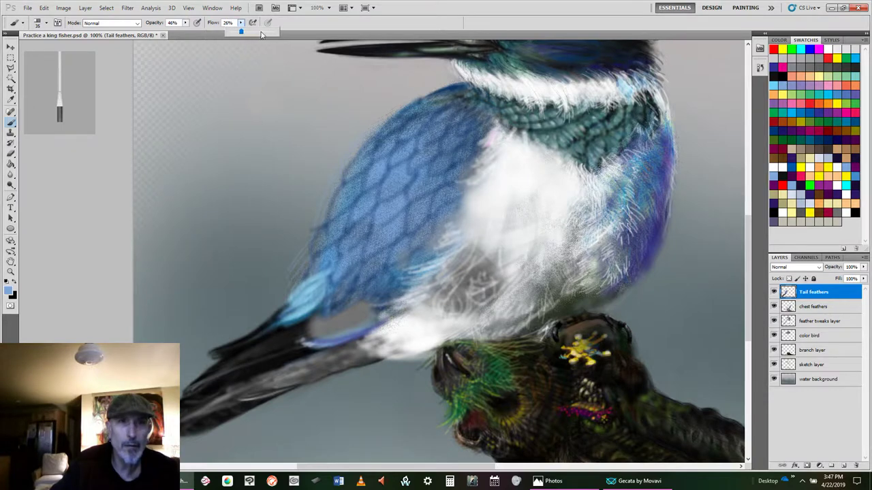
click(262, 32)
click(327, 301)
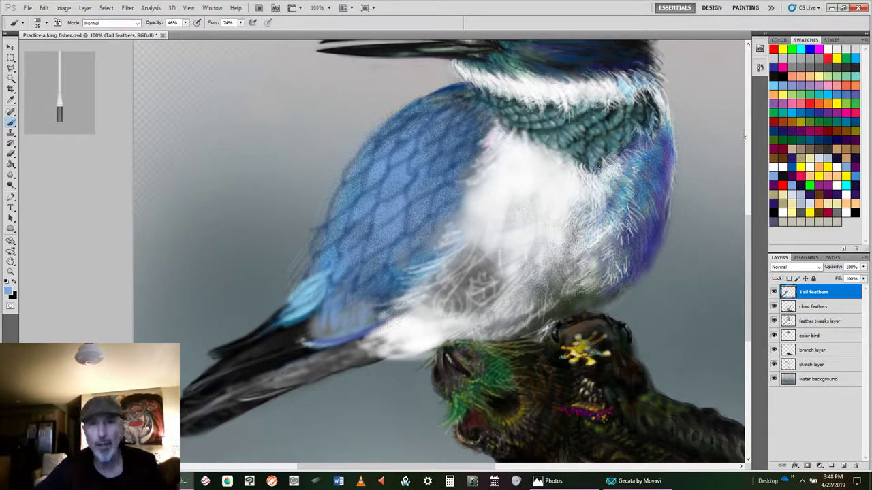
key(ctrl+alt+z)
Step: Draw fine black feather lines over the blue-gray area at the tail's base with a size 9 bristle brush
click(778, 75)
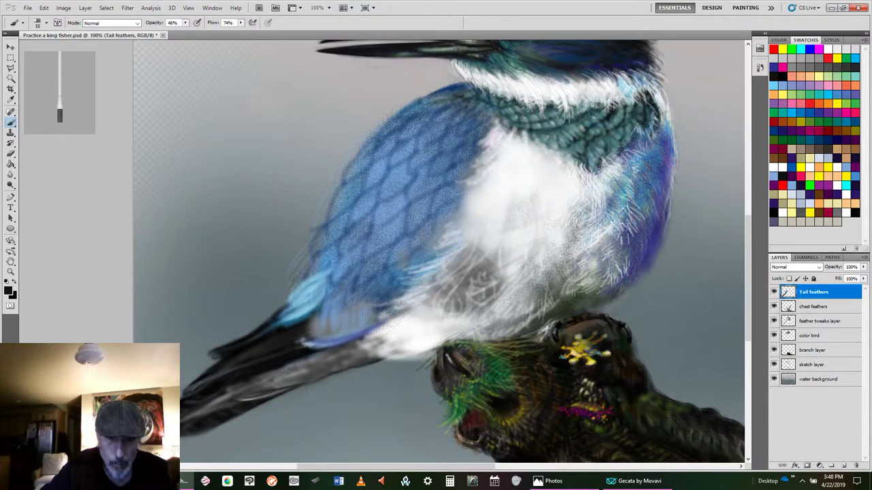
key(bracketleft)
key(bracketleft)
key(bracketleft)
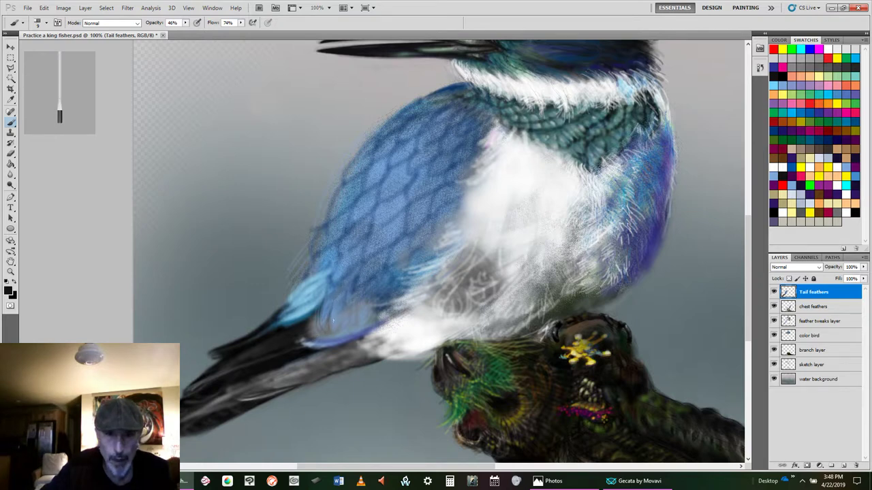
drag(342, 316, 331, 332)
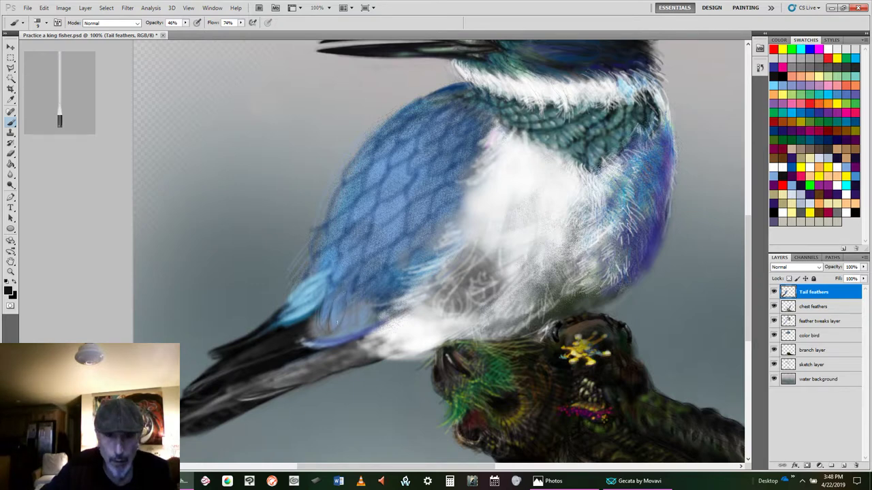
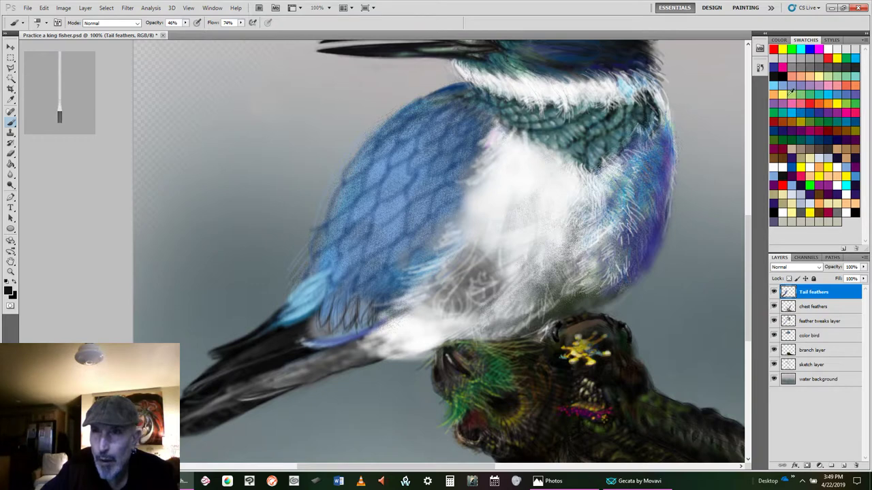
Step: Soften the black feather lines at the tail's base by painting over them in blue #6283aa with a size 35 brush
click(790, 84)
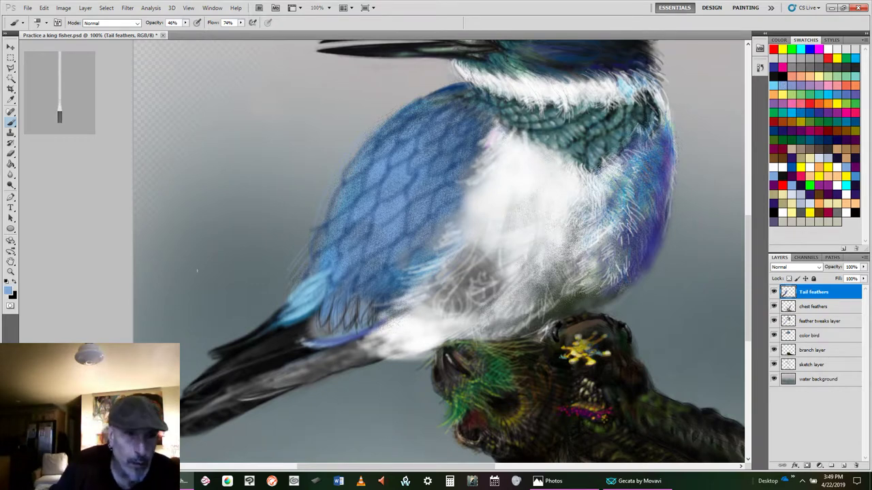
click(10, 291)
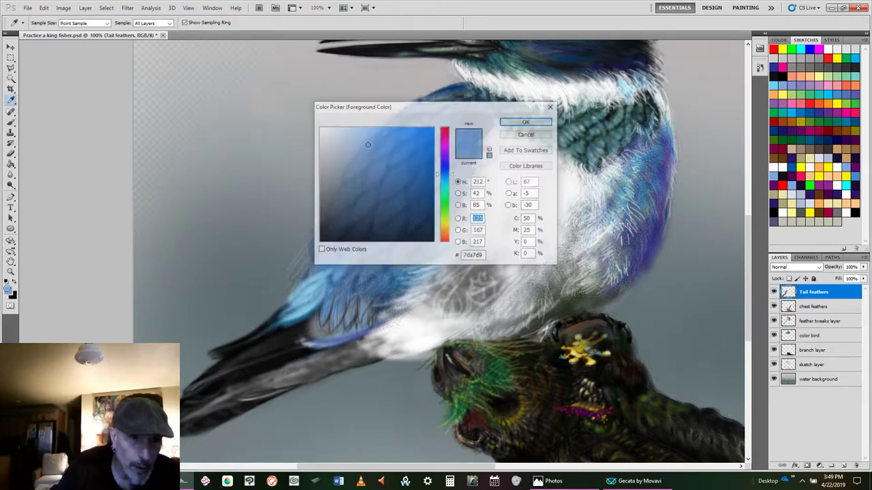
click(367, 165)
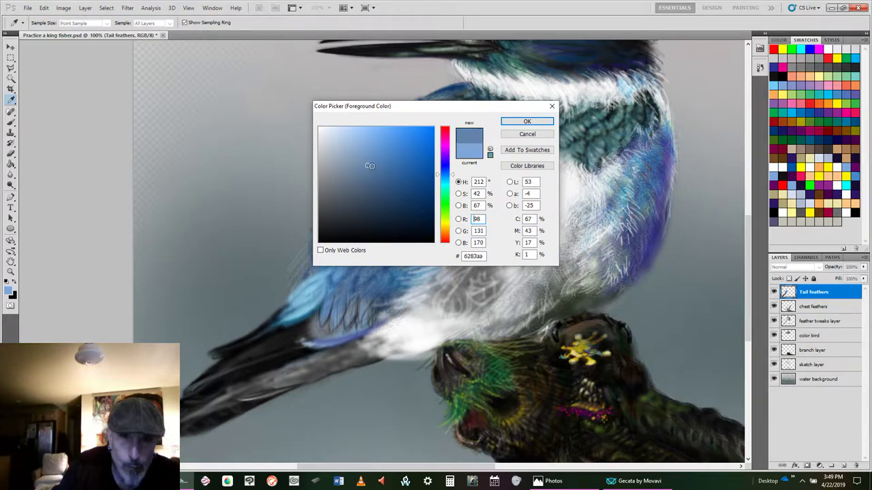
click(530, 121)
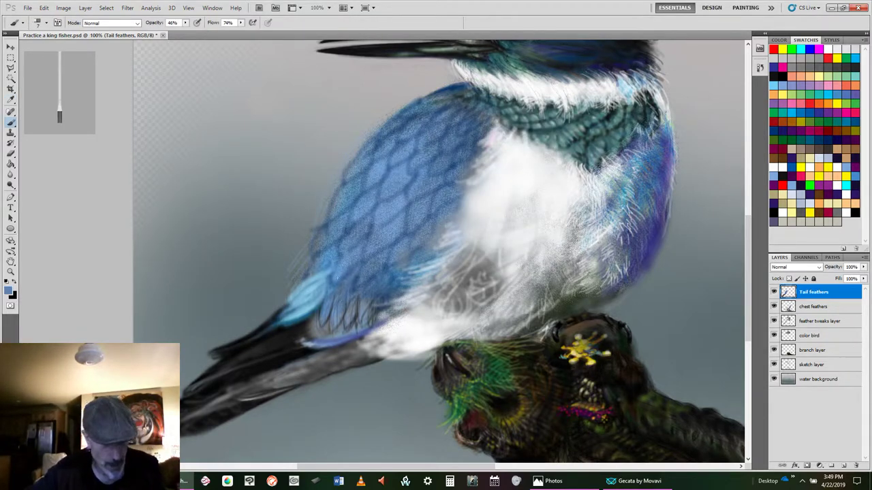
key(bracketright)
key(bracketright)
key(bracketright)
key(bracketright)
key(bracketright)
key(bracketright)
key(bracketright)
key(bracketright)
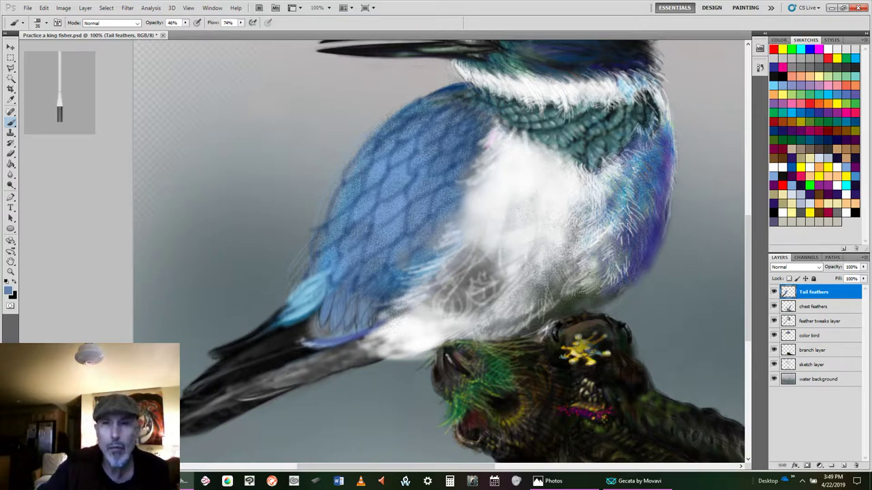
Step: Switch to a size 7 round brush in black and stroke dark edges on the feathers beside the white belly
click(778, 72)
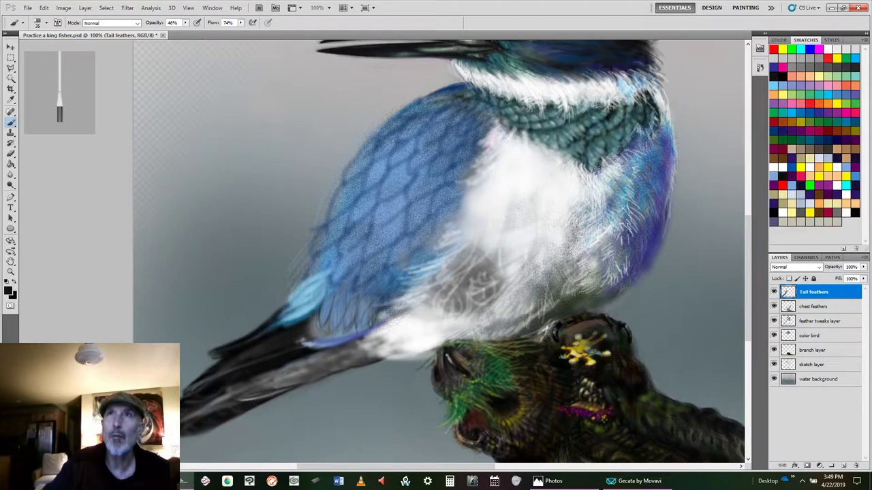
key(comma)
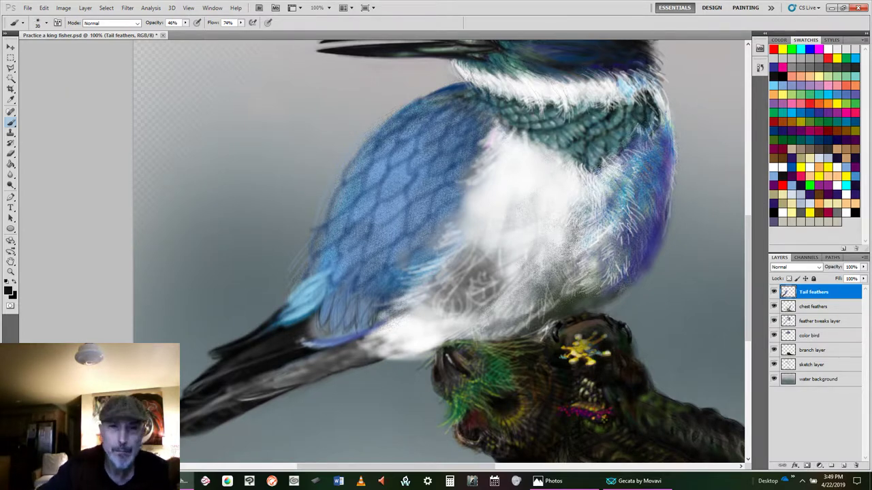
key(bracketleft)
key(bracketleft)
key(bracketleft)
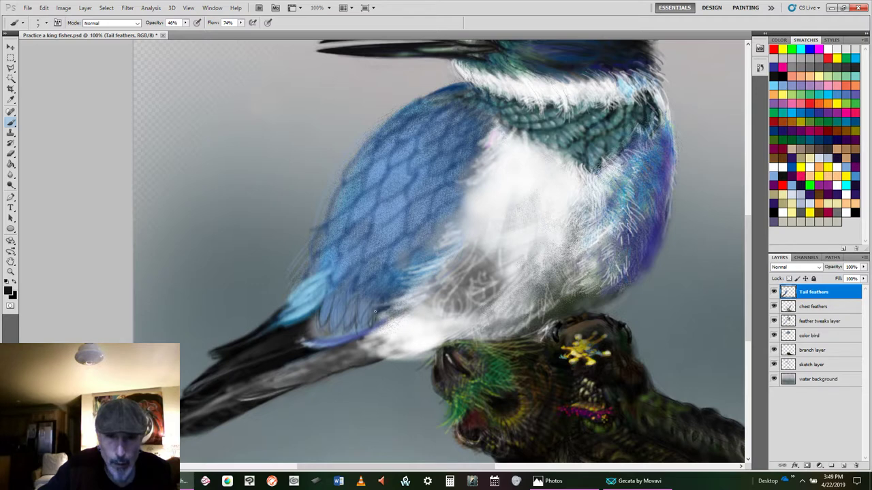
drag(381, 311, 369, 333)
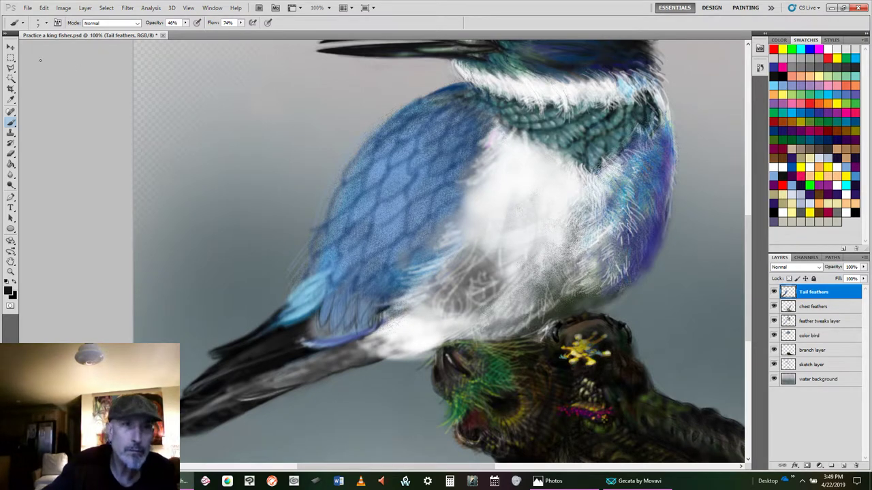
Step: Undo the last black stroke and redraw the black outlines of the small feathers at the tail's base
click(43, 7)
click(43, 8)
click(45, 8)
click(52, 16)
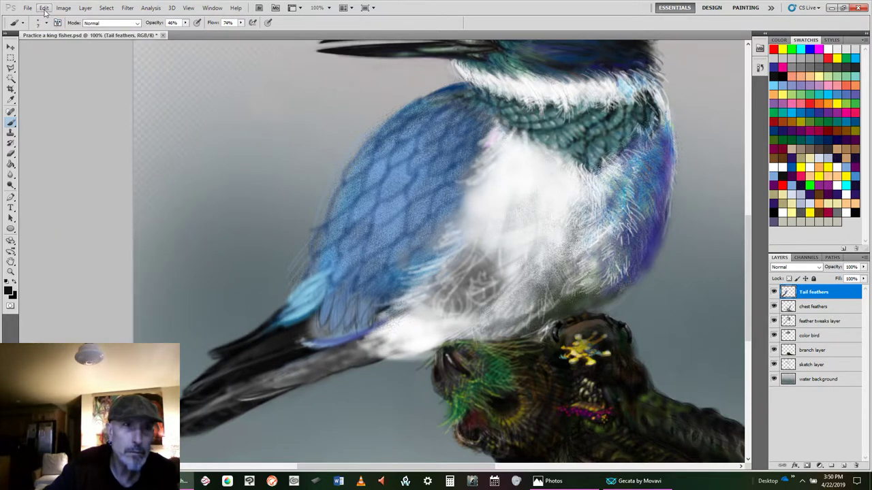
click(45, 8)
click(60, 35)
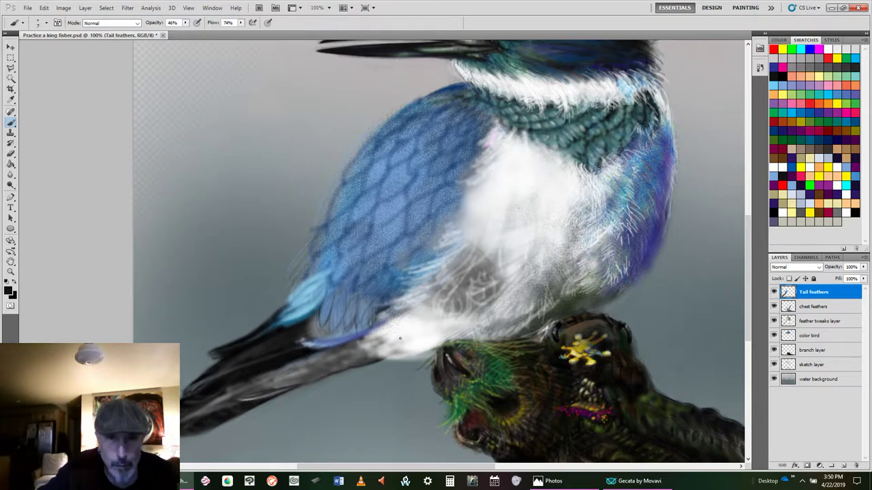
drag(378, 315, 343, 333)
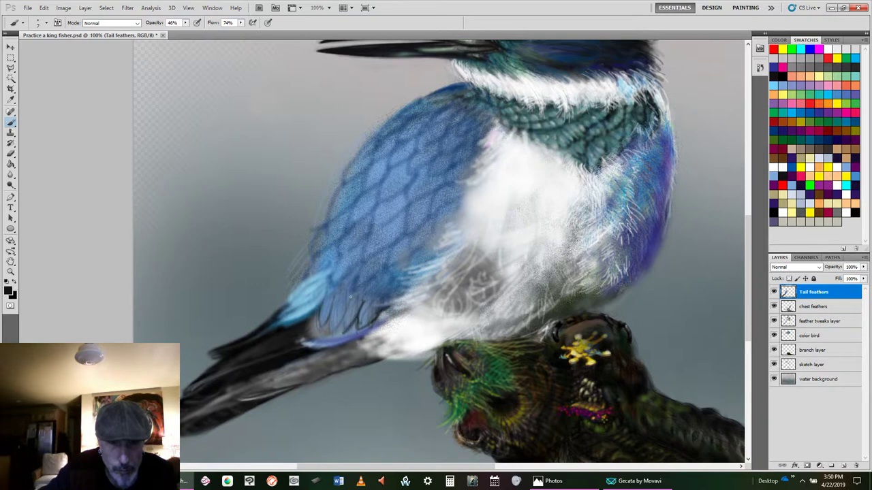
Step: Try adding long black strokes down through the small feathers at the tail's base
mouse_move(351, 297)
mouse_down()
mouse_move(349, 335)
mouse_move(352, 297)
mouse_move(346, 336)
mouse_move(348, 319)
mouse_move(325, 334)
mouse_up()
drag(337, 297, 335, 334)
drag(340, 303, 333, 332)
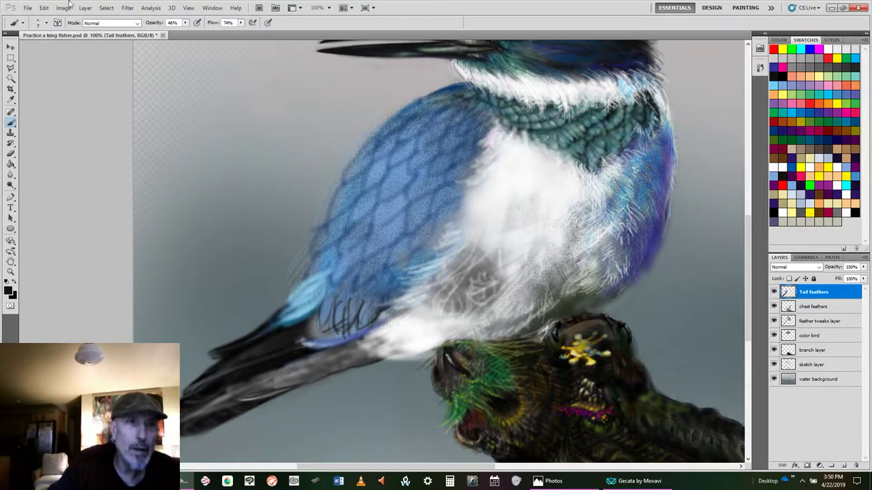
Step: Undo the long black strokes through the small feathers one by one
click(42, 10)
click(60, 34)
click(43, 8)
click(60, 34)
click(43, 7)
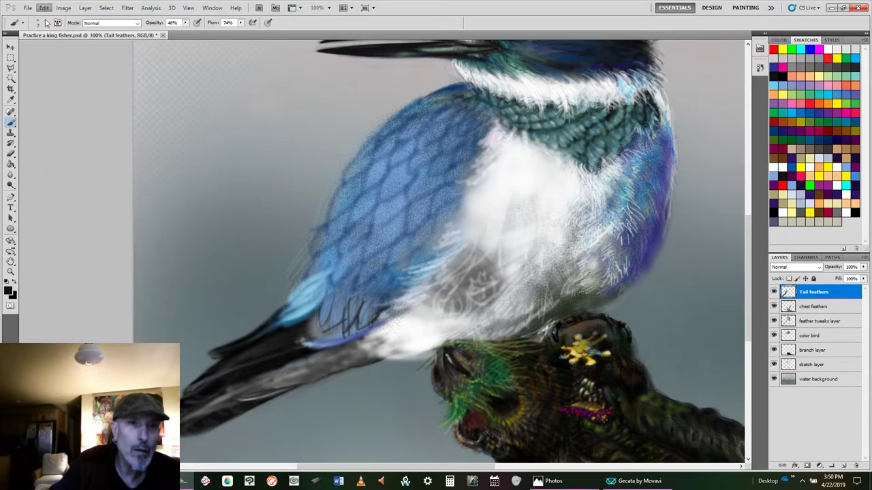
click(44, 8)
click(57, 35)
click(45, 8)
click(60, 34)
click(45, 7)
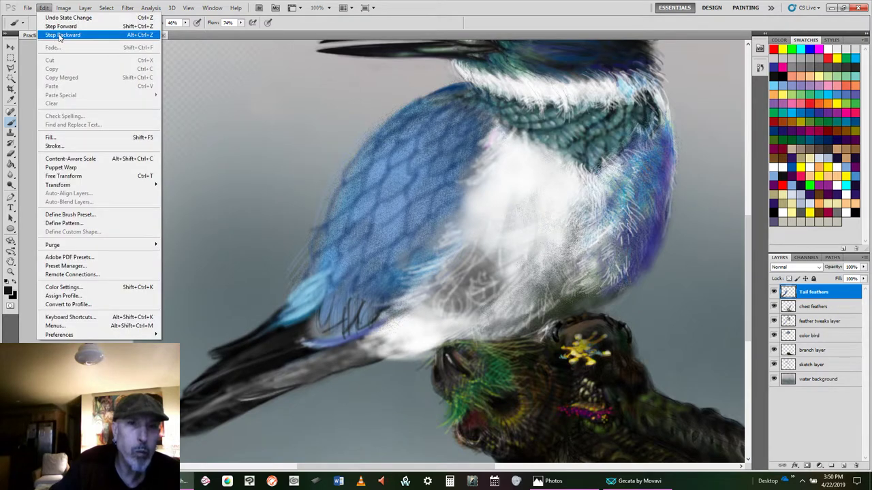
click(58, 36)
click(44, 8)
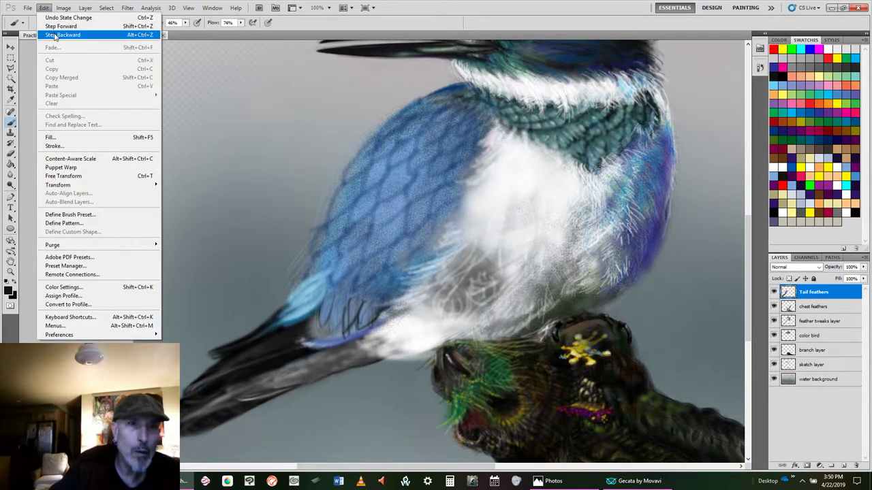
click(55, 35)
click(45, 7)
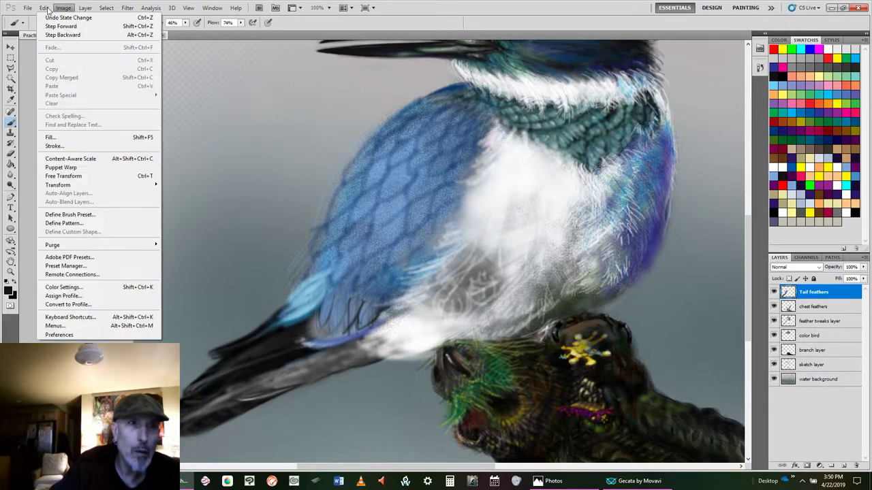
click(51, 34)
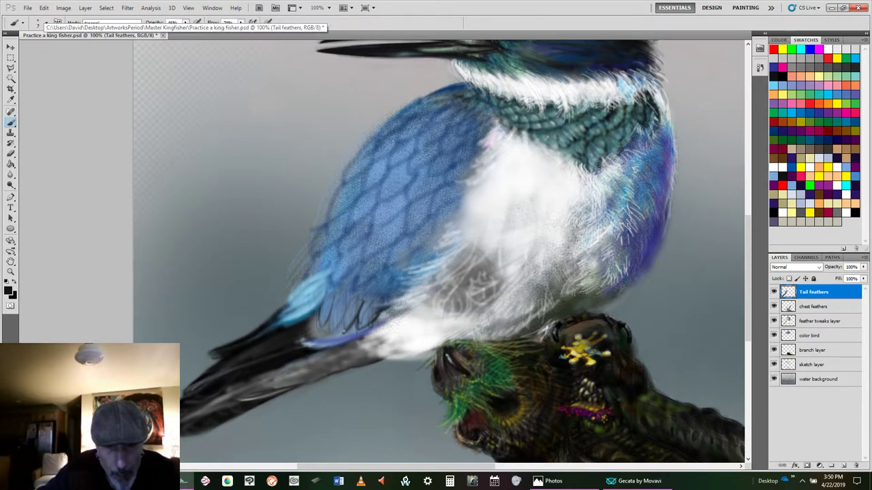
Step: Outline overlapping rows of small feathers in black from the tail's base up into the lower wing
mouse_move(343, 325)
mouse_down()
mouse_move(360, 291)
mouse_move(331, 330)
mouse_move(341, 321)
mouse_move(328, 323)
mouse_move(337, 294)
mouse_move(328, 330)
mouse_move(334, 302)
mouse_move(319, 320)
mouse_up()
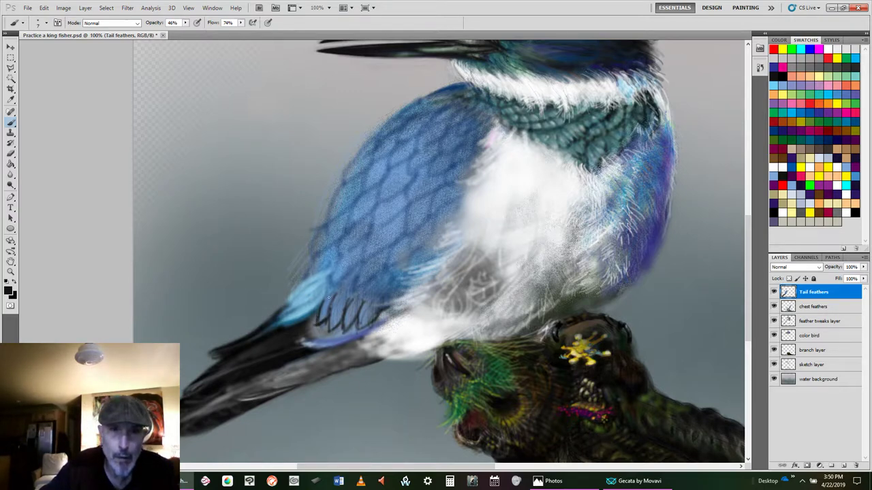
mouse_move(335, 294)
mouse_down()
mouse_move(321, 320)
mouse_move(333, 334)
mouse_up()
mouse_move(354, 305)
mouse_down()
mouse_move(347, 328)
mouse_move(363, 327)
mouse_up()
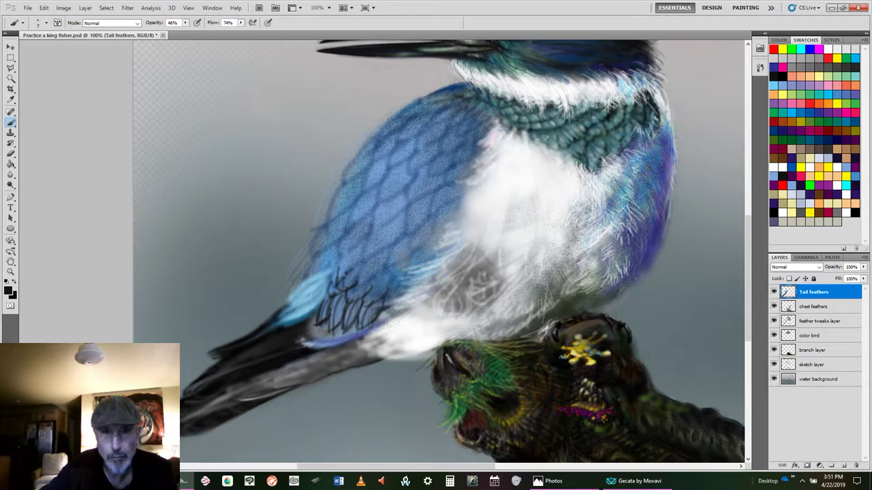
mouse_move(347, 284)
mouse_down()
mouse_move(346, 261)
mouse_move(340, 270)
mouse_up()
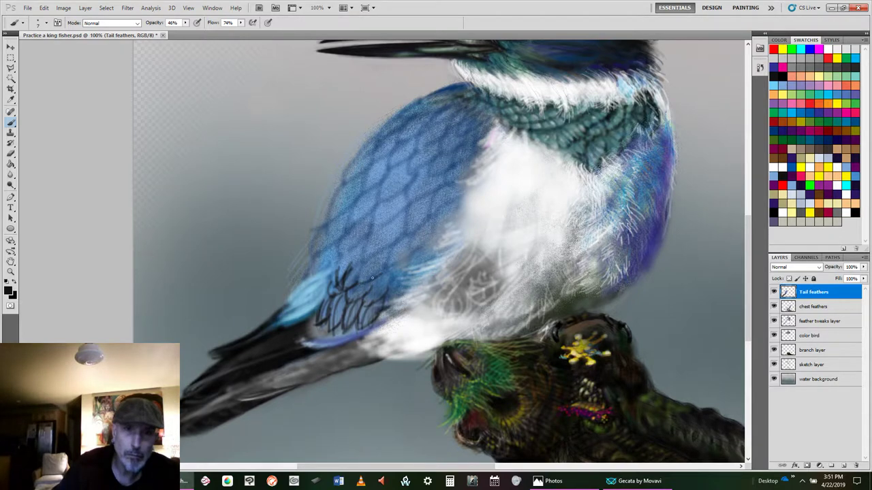
mouse_move(370, 293)
mouse_down()
mouse_move(371, 282)
mouse_move(383, 297)
mouse_up()
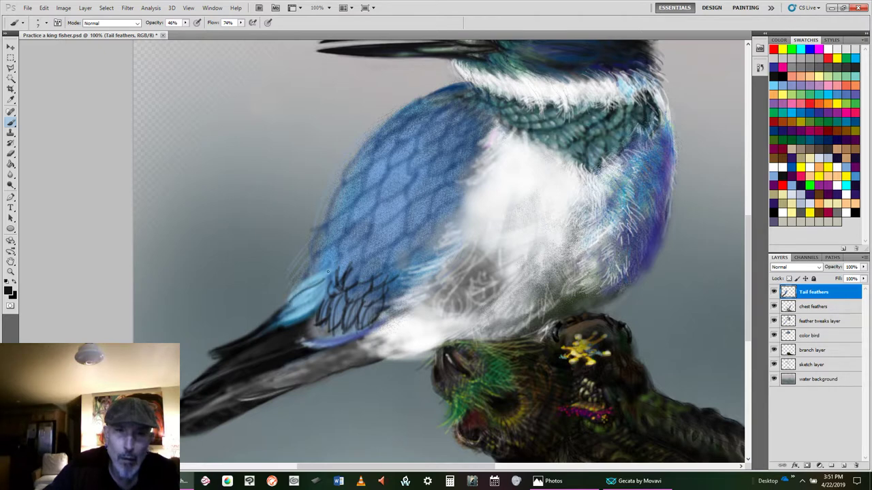
Step: Draw thin black barb lines through the light blue feather and along the wing's lower outer edge
drag(287, 310, 322, 290)
drag(278, 320, 319, 299)
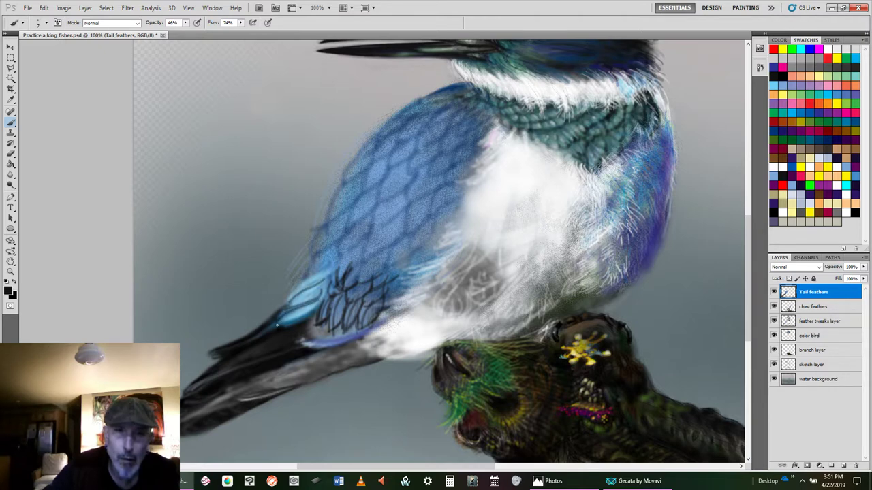
mouse_move(277, 325)
mouse_down()
mouse_move(298, 318)
mouse_move(318, 300)
mouse_up()
drag(283, 326, 317, 299)
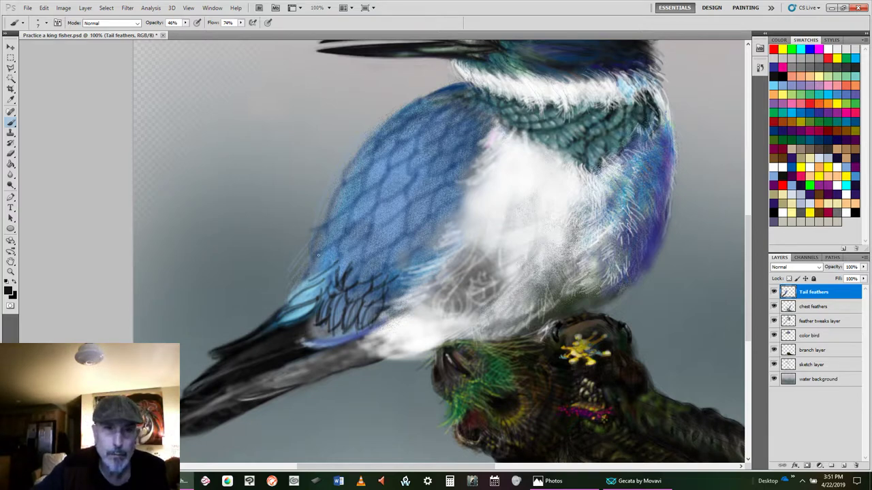
drag(296, 283, 320, 278)
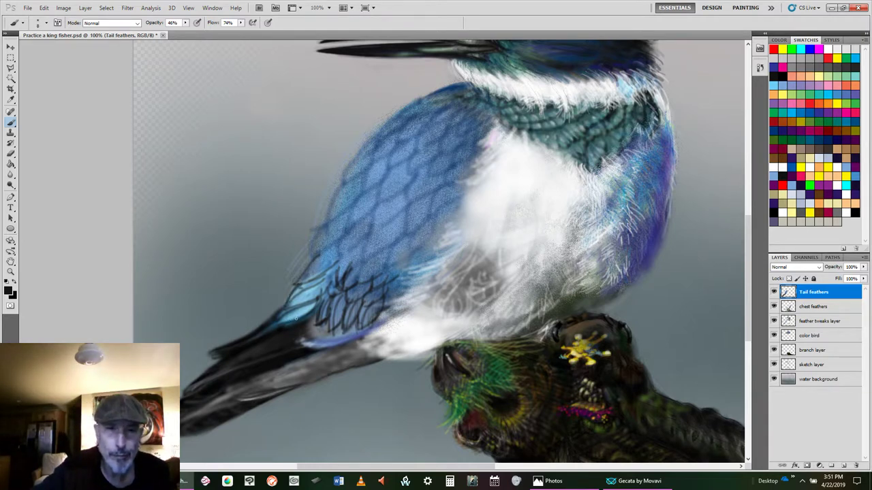
key(ctrl)
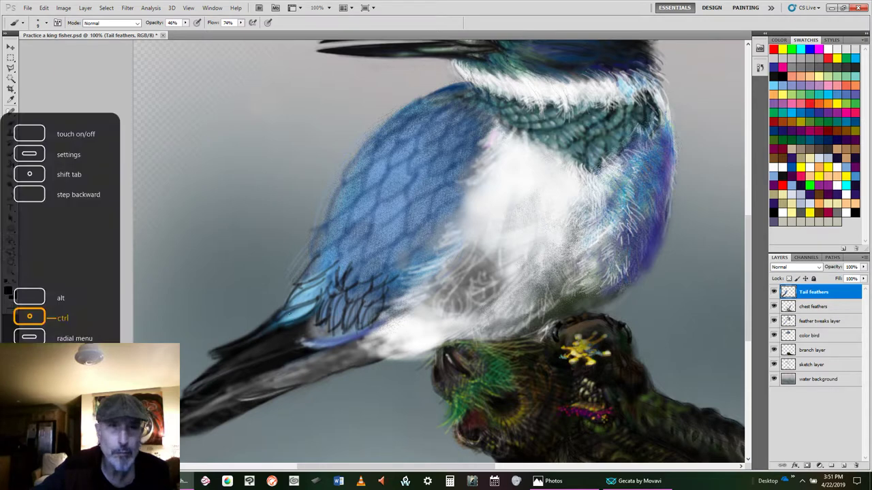
Step: Set the brush flow to 22% and lightly shade the light blue feathers at the wing's lower outer edge in black
click(240, 22)
click(218, 31)
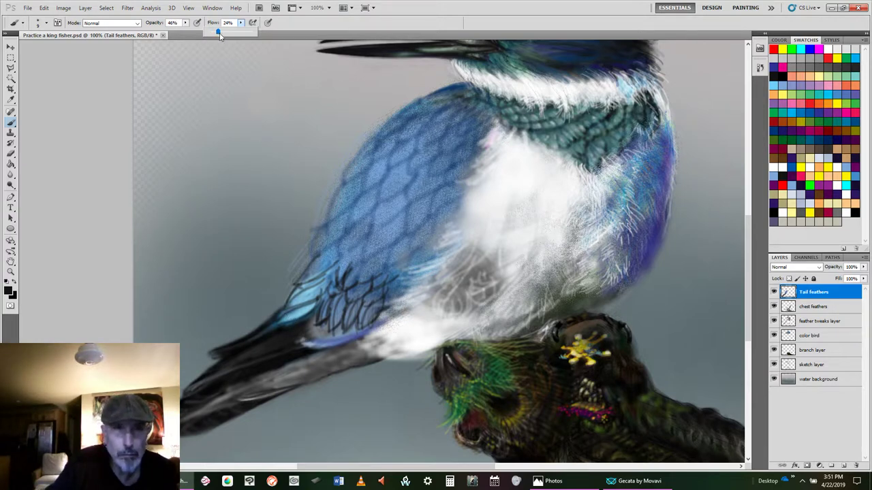
drag(218, 32, 218, 33)
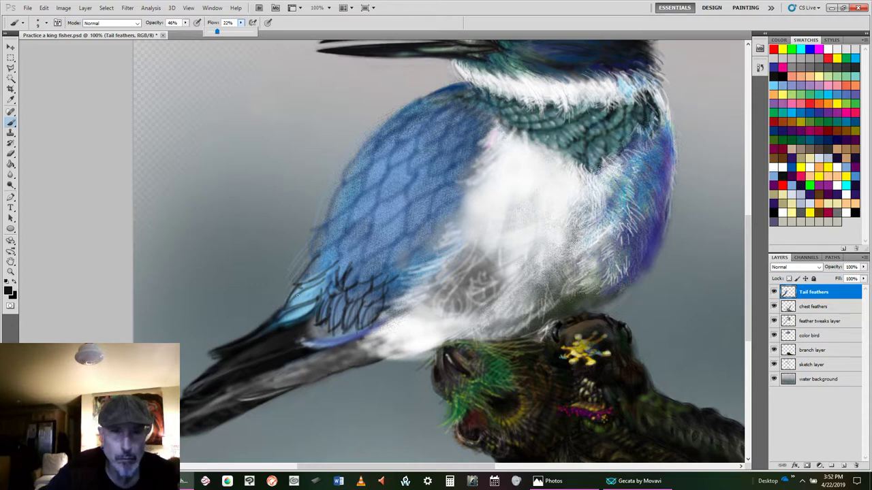
click(280, 323)
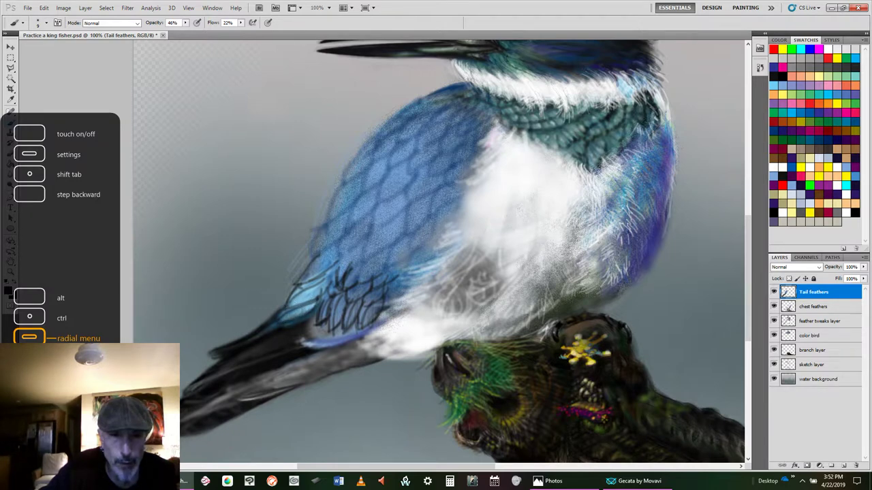
mouse_move(291, 305)
mouse_down()
mouse_move(304, 291)
mouse_move(310, 297)
mouse_up()
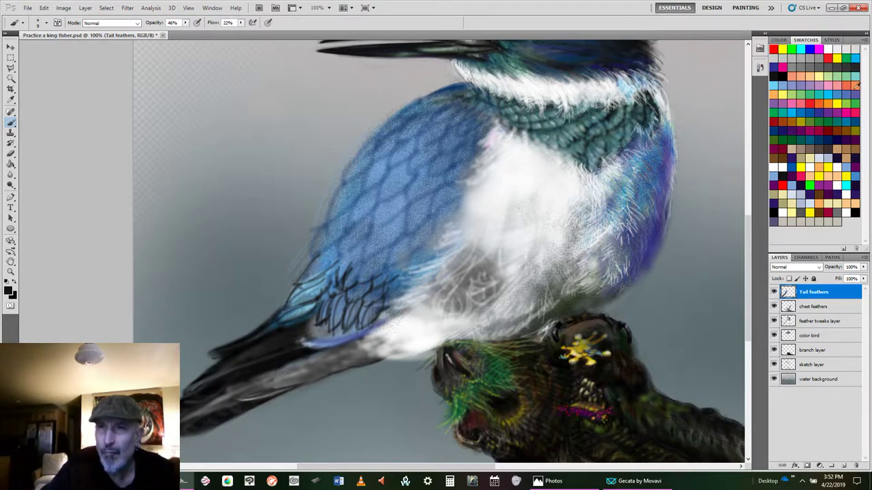
Step: Save the current dark colour as a new swatch and darken the light blue outer feathers with a size 20 brush
click(860, 117)
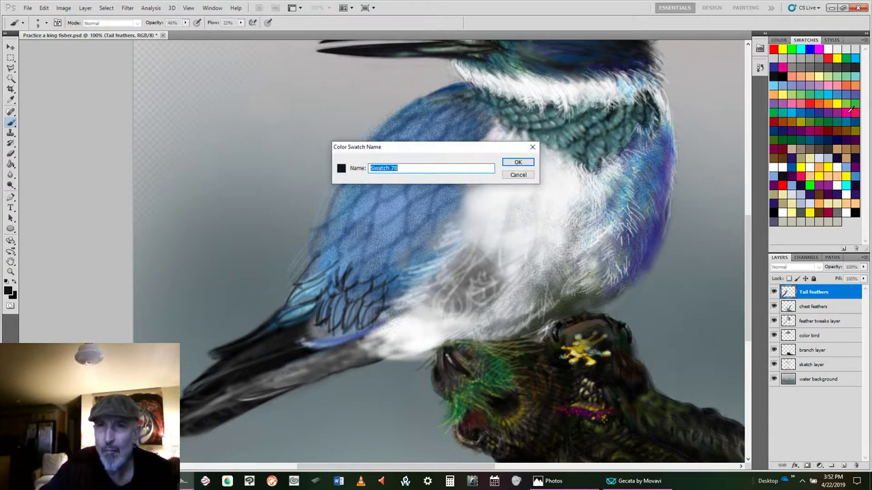
click(516, 163)
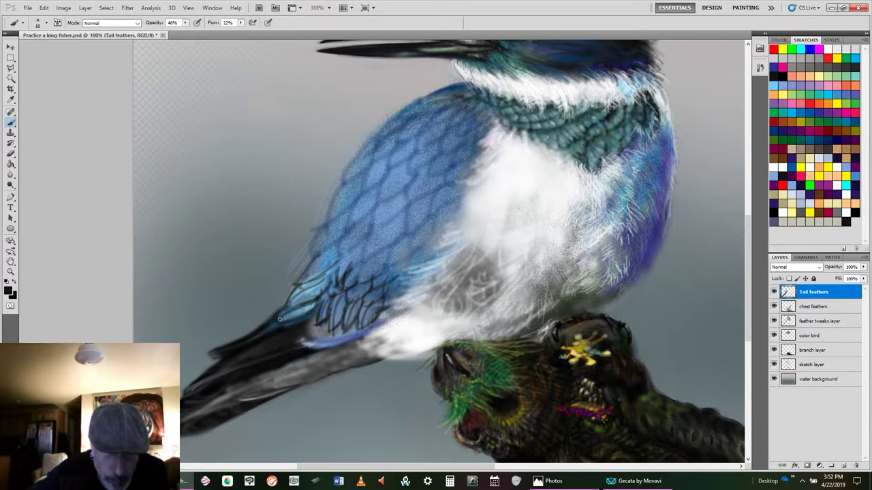
key(])
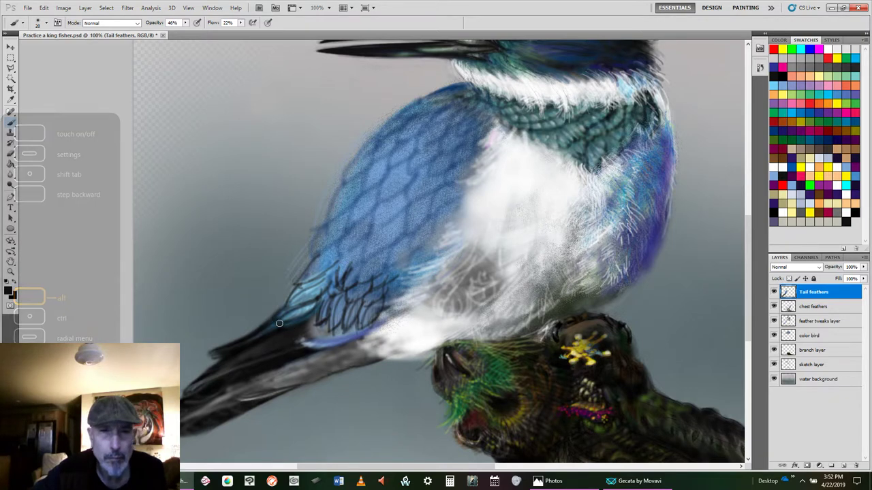
drag(288, 318, 314, 293)
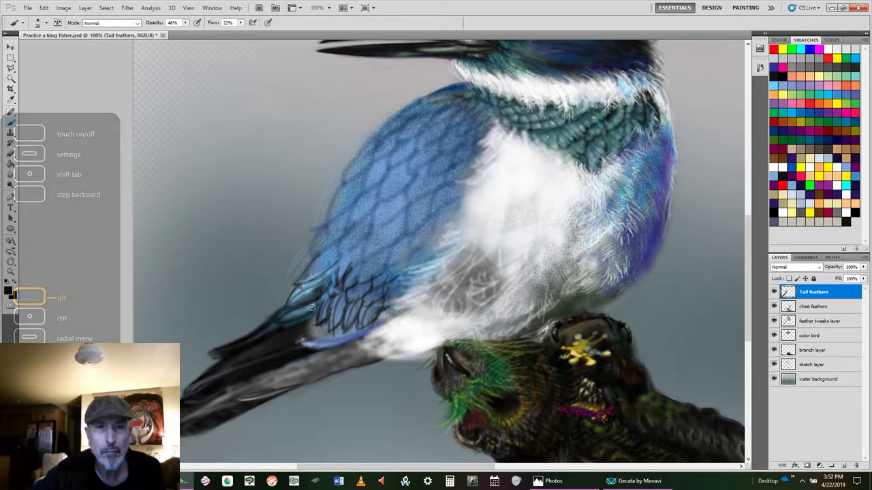
key(alt)
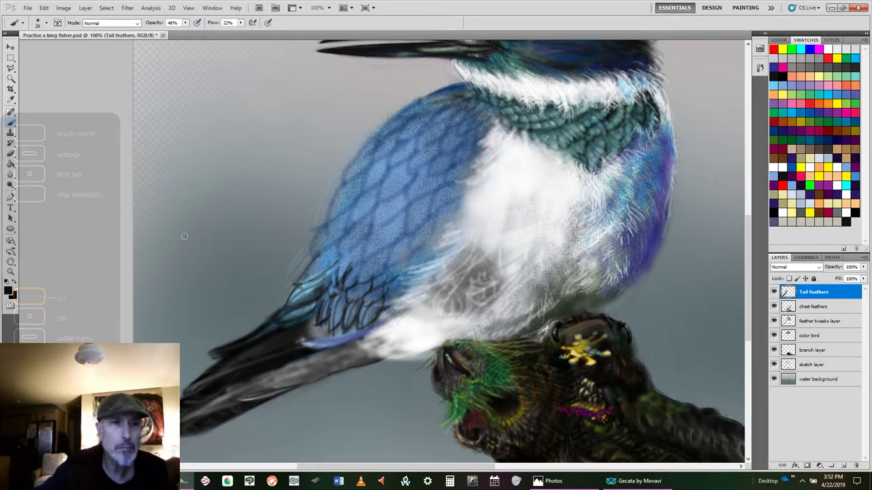
Step: Set the eraser flow to 83% and erase the dark shading below the small feathers on the Tail feathers layer
click(15, 155)
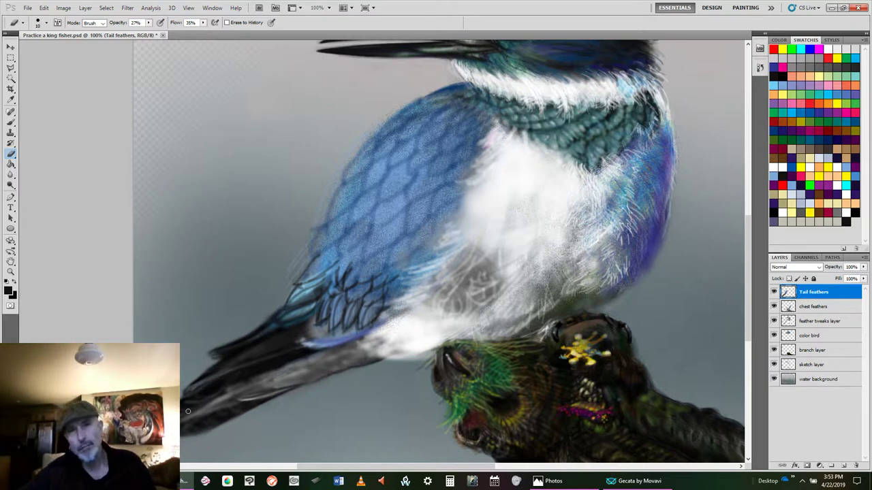
click(804, 308)
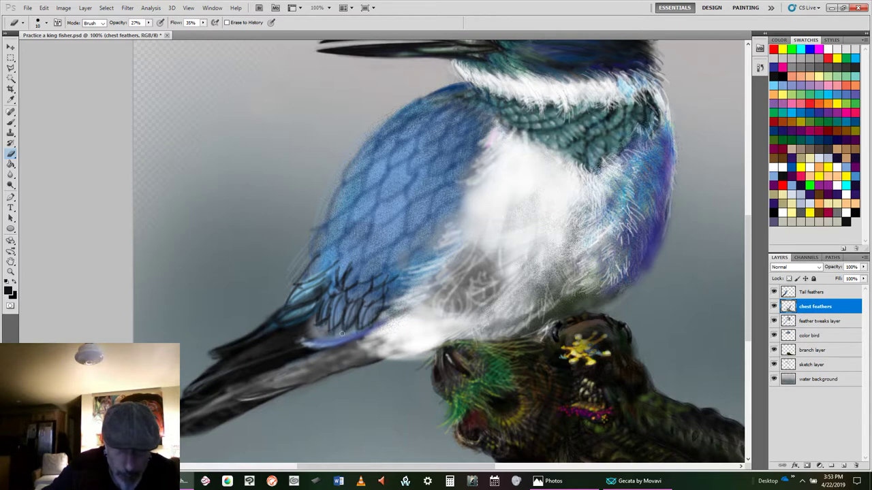
click(822, 293)
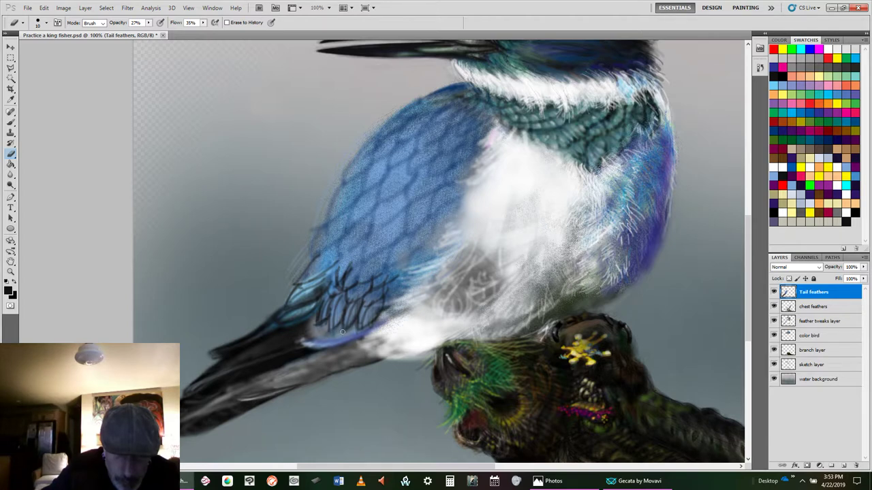
click(203, 23)
click(226, 32)
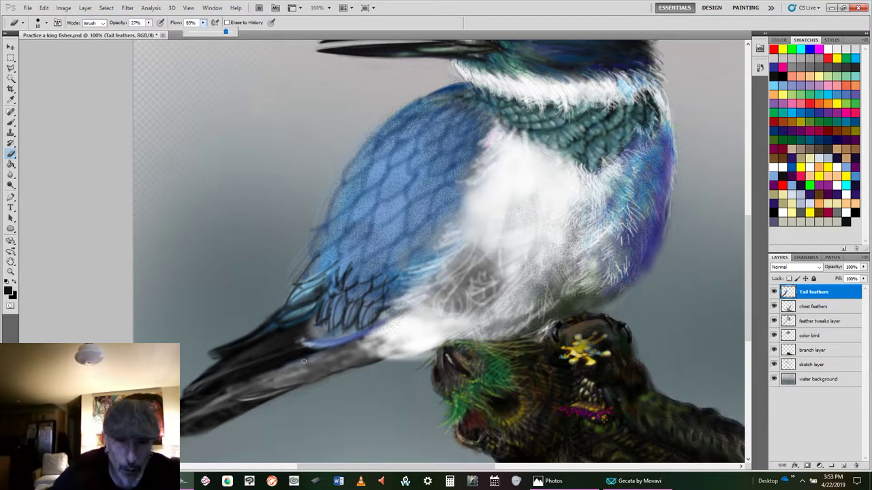
click(336, 331)
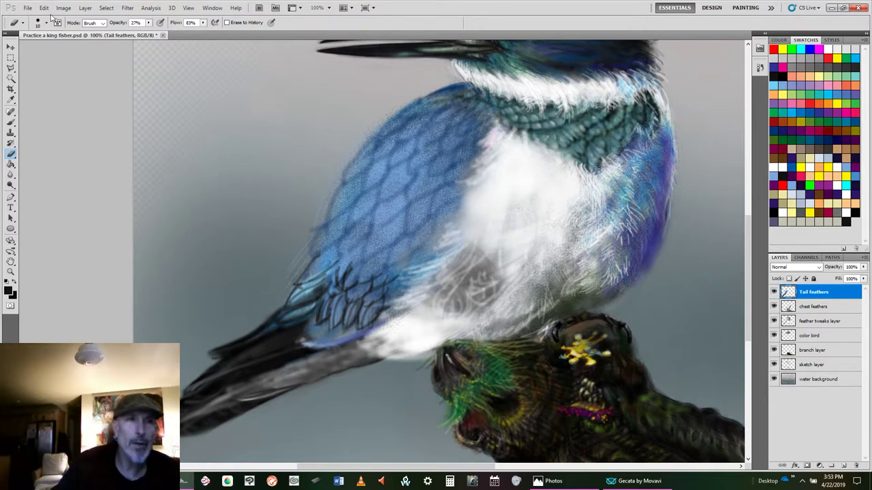
Step: Save the painting and fit the whole image on screen
click(28, 8)
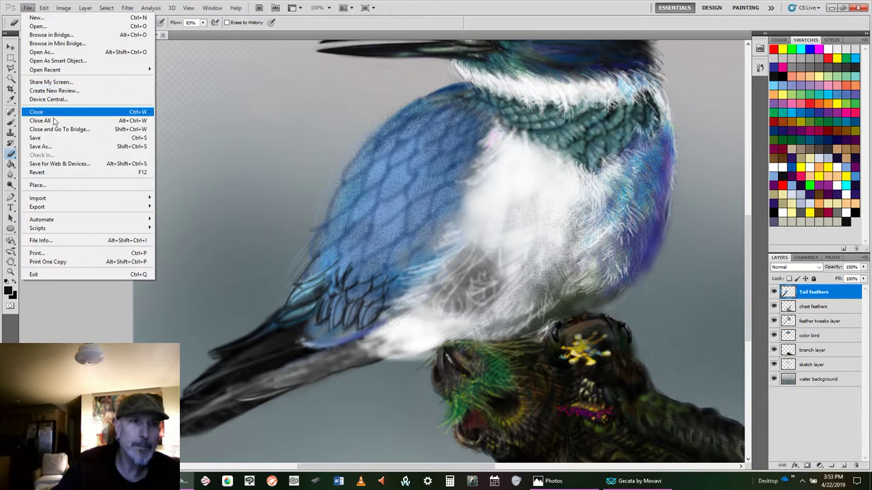
click(35, 137)
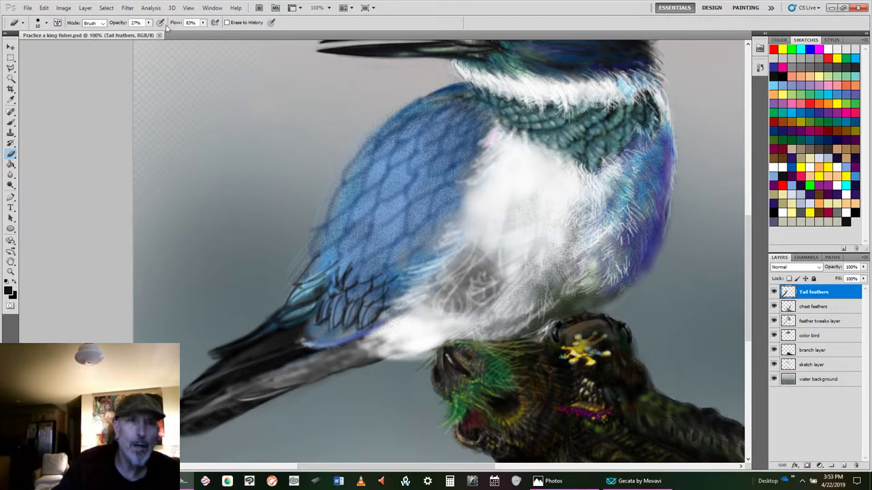
click(188, 8)
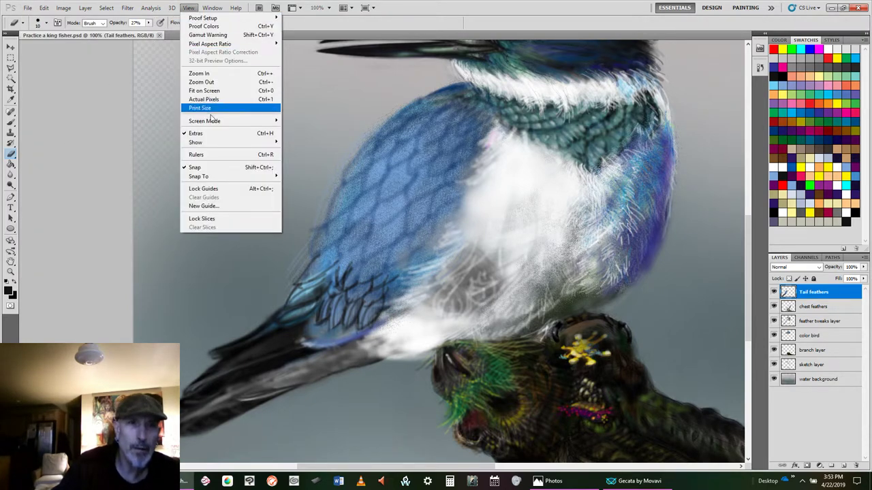
click(221, 92)
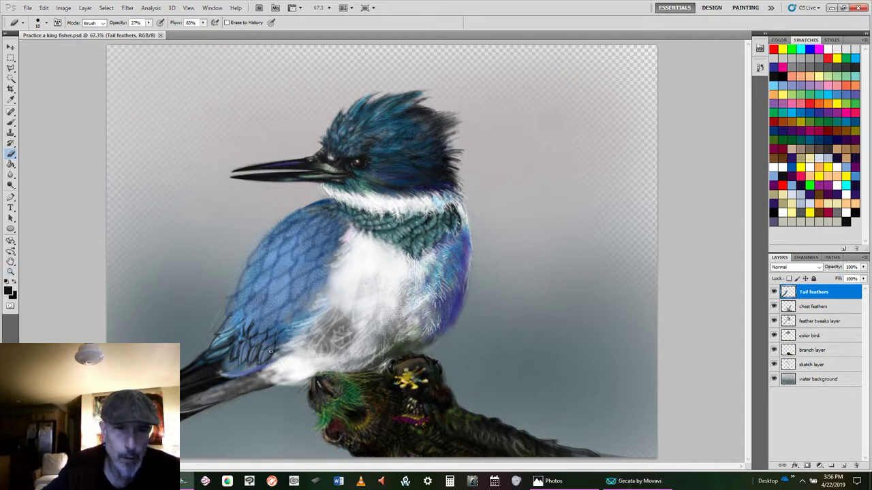
Step: Erase a small spot at the small feathers' inner edge and soften their black outlines with the Blur tool at 76% strength
drag(279, 343, 278, 348)
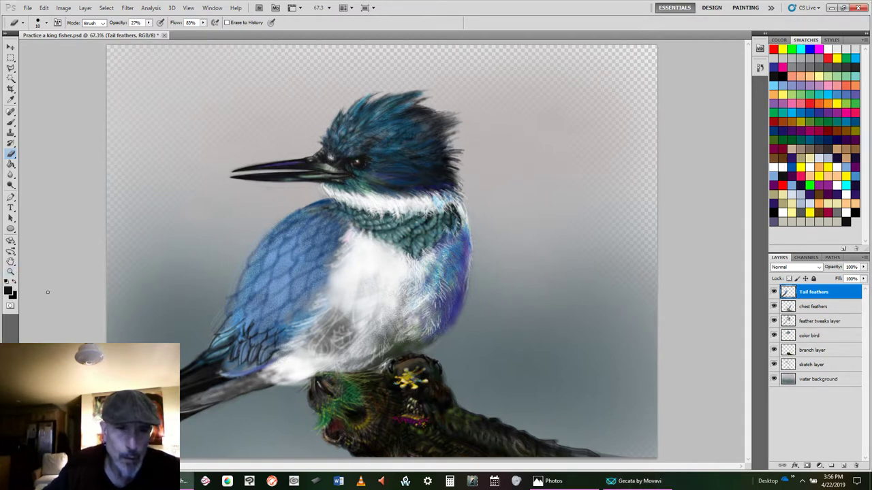
click(10, 273)
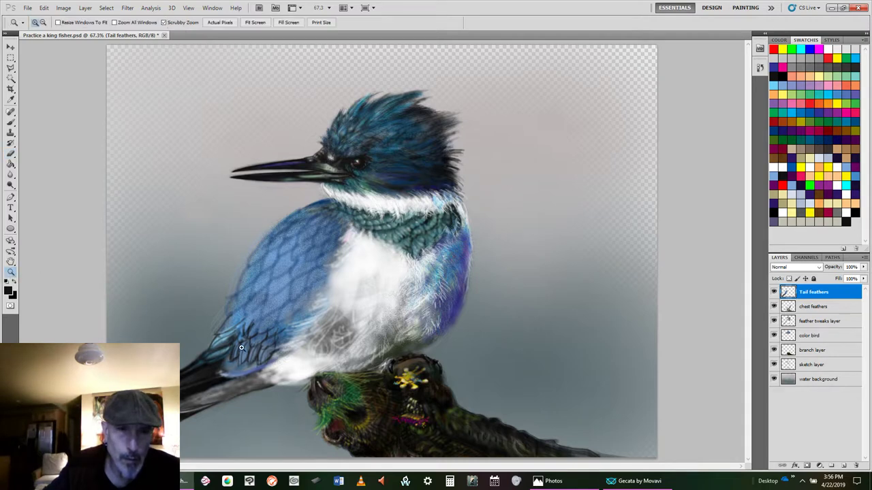
drag(281, 312, 280, 312)
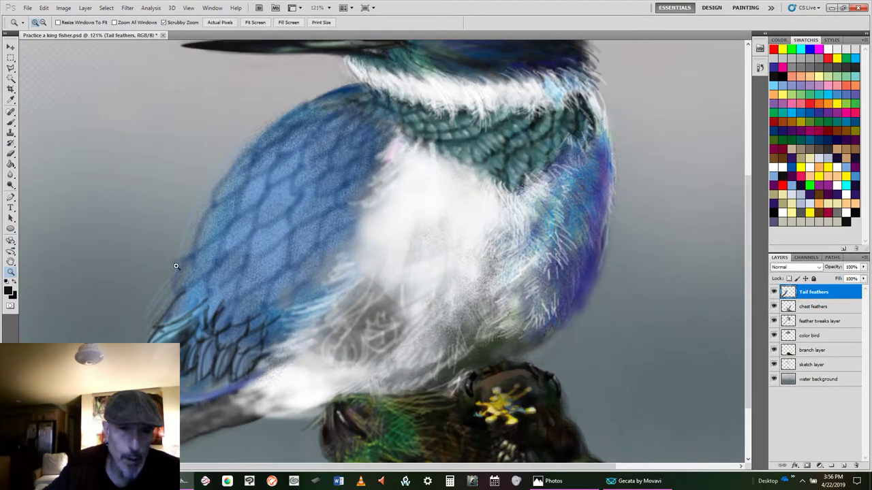
click(10, 262)
drag(134, 244, 253, 195)
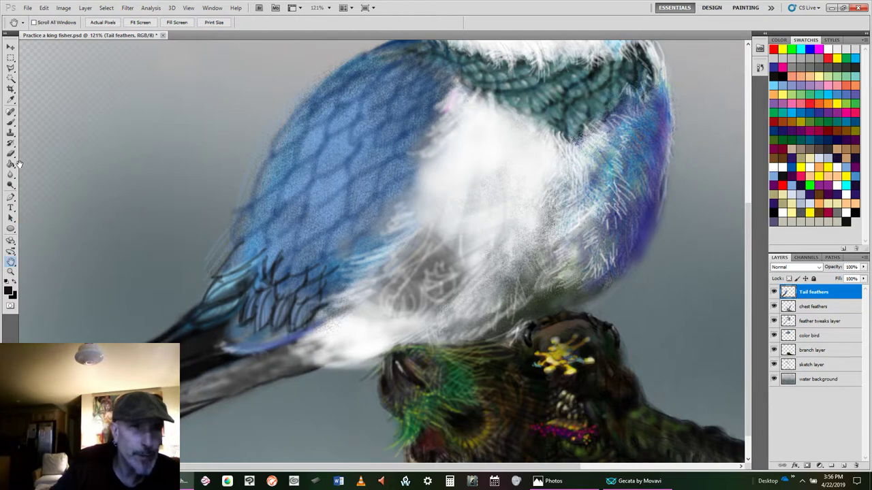
click(11, 122)
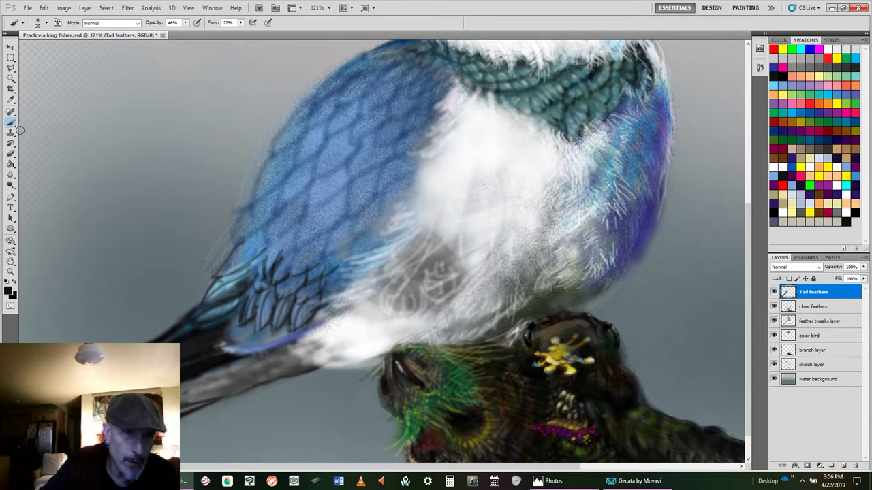
click(10, 175)
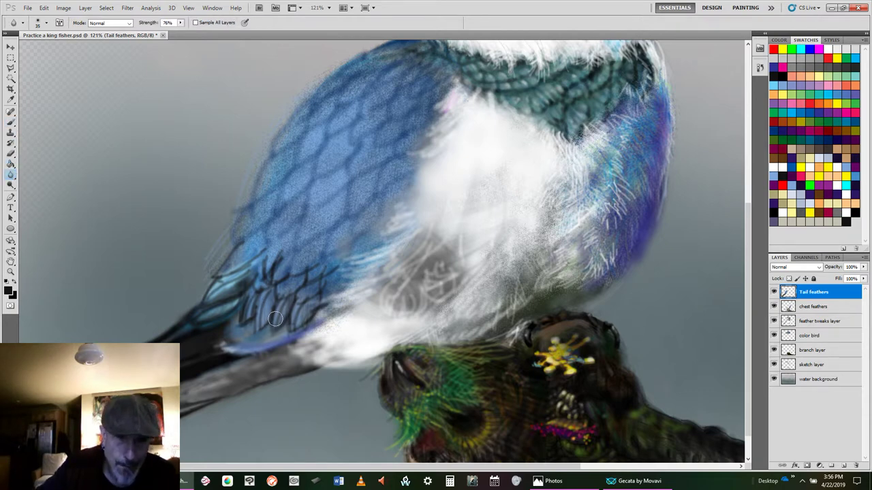
mouse_move(292, 337)
mouse_down()
mouse_move(279, 318)
mouse_move(296, 298)
mouse_move(256, 323)
mouse_move(267, 292)
mouse_move(242, 311)
mouse_move(252, 291)
mouse_move(242, 313)
mouse_move(279, 322)
mouse_move(264, 328)
mouse_move(273, 308)
mouse_move(249, 311)
mouse_move(257, 293)
mouse_move(247, 290)
mouse_move(241, 321)
mouse_move(197, 320)
mouse_move(241, 292)
mouse_move(237, 284)
mouse_move(207, 292)
mouse_move(243, 271)
mouse_move(212, 285)
mouse_move(251, 269)
mouse_move(251, 287)
mouse_move(284, 292)
mouse_up()
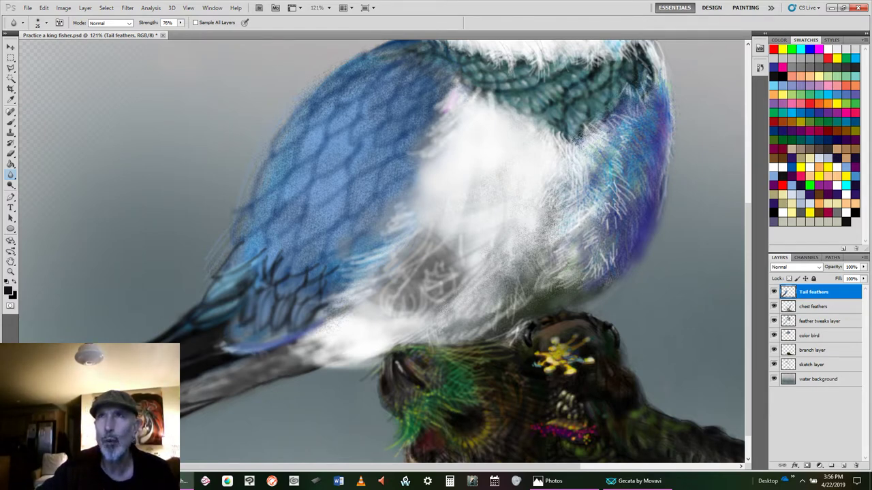
Step: Choose the size 36 bristle brush tip, set the brush flow to 53%, and stroke black barbs over the small feathers
key(period)
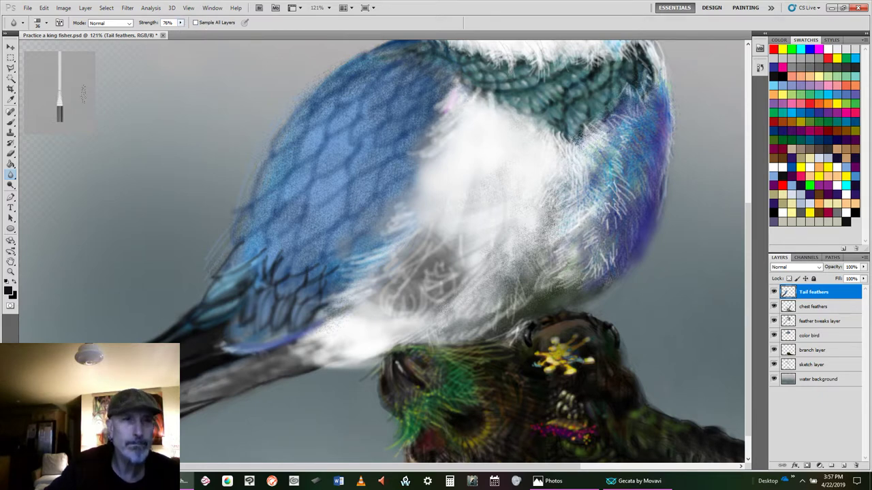
click(11, 124)
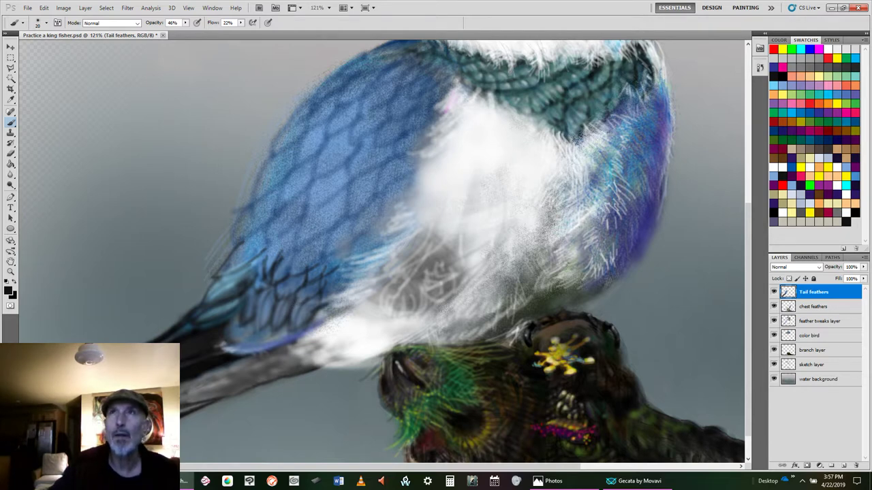
key(period)
key(period)
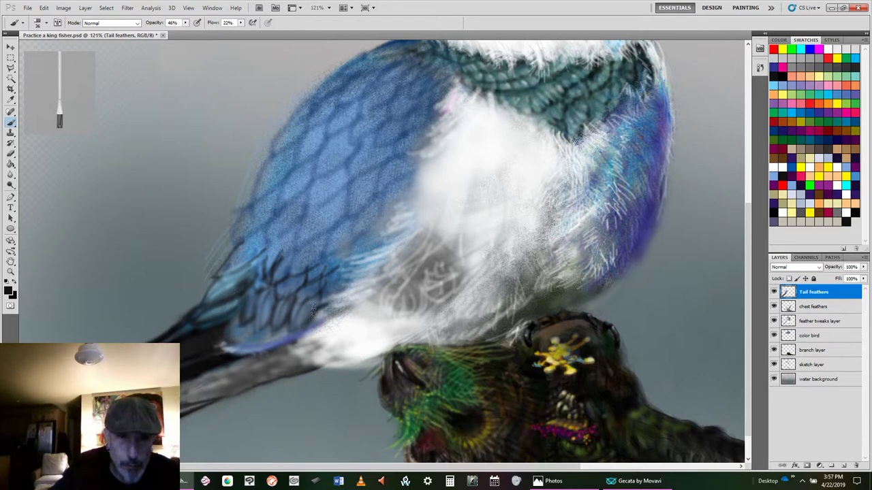
click(240, 23)
drag(242, 31, 256, 32)
click(312, 310)
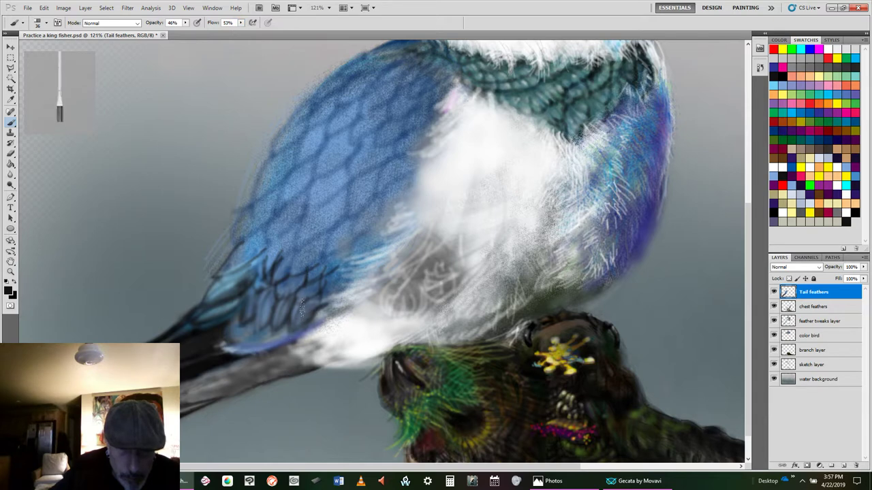
drag(302, 307, 292, 327)
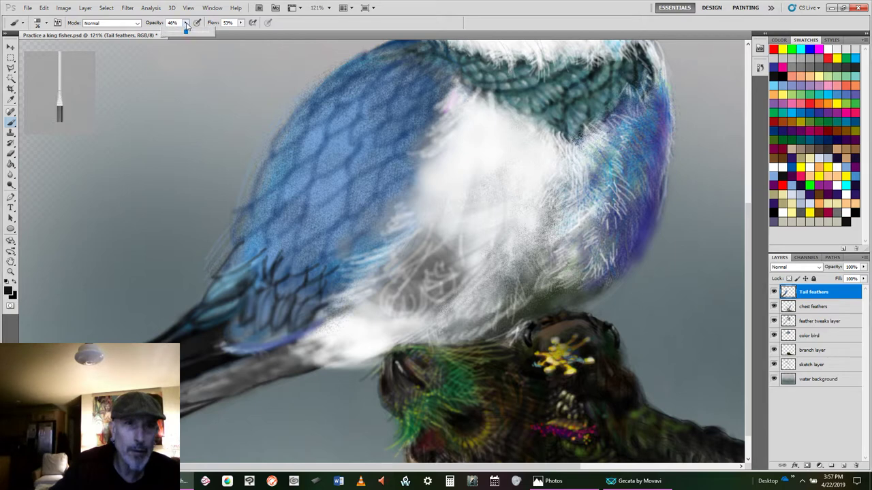
Step: Set the brush opacity to 77% and darken the small feathers at the tail's base with black bristle strokes
drag(186, 26, 200, 32)
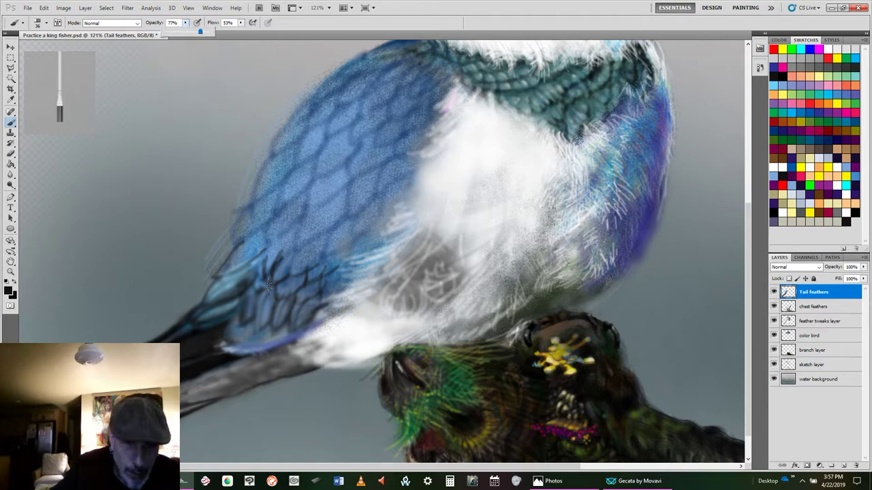
click(303, 310)
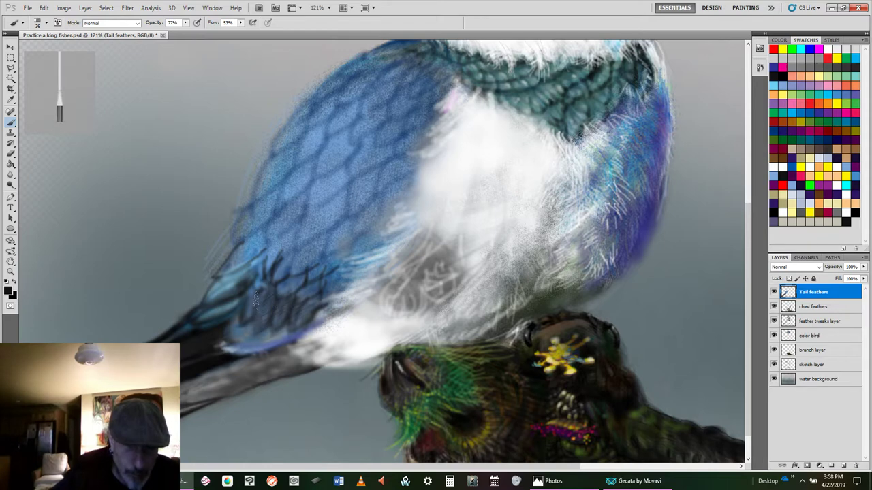
drag(255, 296, 253, 308)
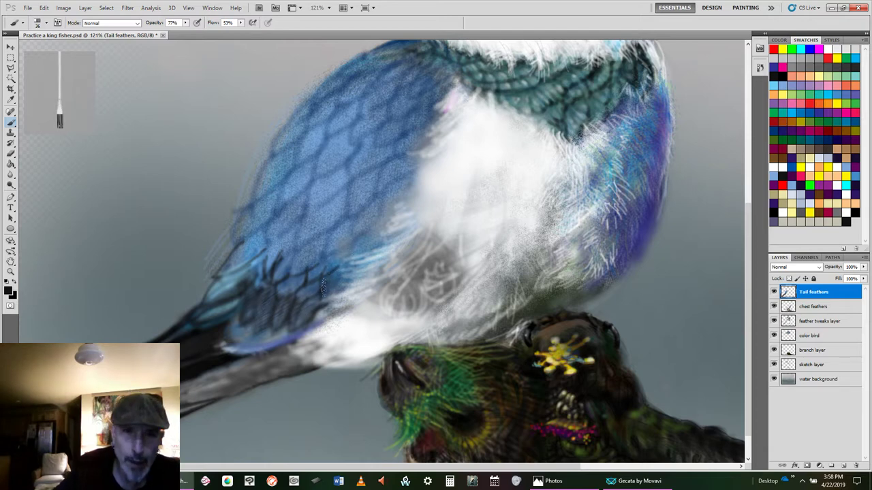
Step: Extend the black bristle strokes from the small feathers up across the lower wing and its outer edge
mouse_move(314, 271)
mouse_down()
mouse_move(322, 247)
mouse_move(286, 287)
mouse_move(292, 254)
mouse_move(303, 269)
mouse_move(272, 272)
mouse_move(291, 266)
mouse_move(289, 247)
mouse_move(272, 263)
mouse_move(282, 253)
mouse_move(265, 254)
mouse_move(256, 270)
mouse_move(281, 266)
mouse_move(270, 281)
mouse_move(290, 255)
mouse_move(279, 266)
mouse_move(301, 294)
mouse_up()
drag(343, 253, 322, 266)
drag(348, 230, 310, 256)
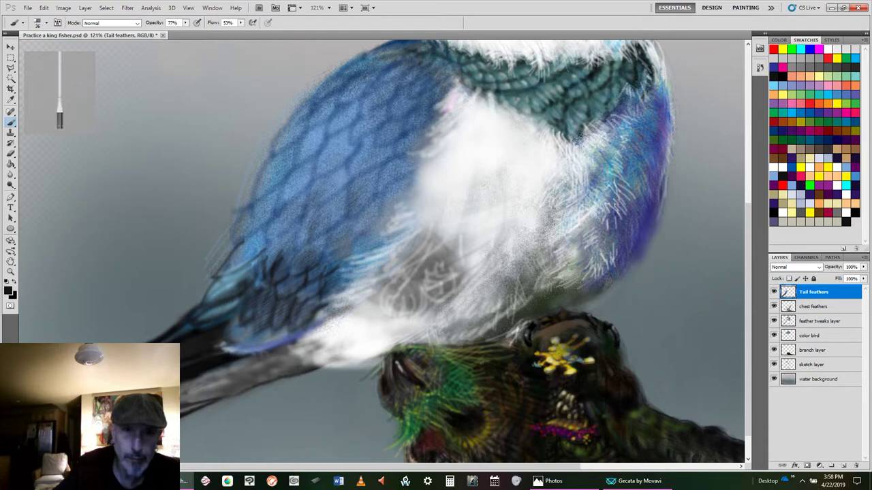
mouse_move(286, 200)
mouse_down()
mouse_move(308, 173)
mouse_move(293, 175)
mouse_move(268, 211)
mouse_move(272, 204)
mouse_move(241, 227)
mouse_move(247, 254)
mouse_move(227, 270)
mouse_up()
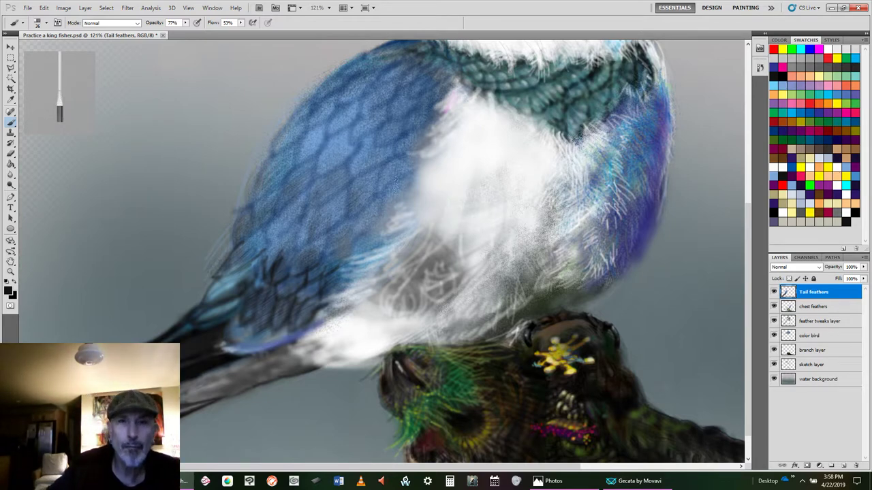
Step: Stroke black bristle texture over the upper and middle wing feathers, from the inner edge across to the outer edge
mouse_move(400, 166)
mouse_down()
mouse_move(355, 150)
mouse_move(363, 141)
mouse_move(334, 155)
mouse_up()
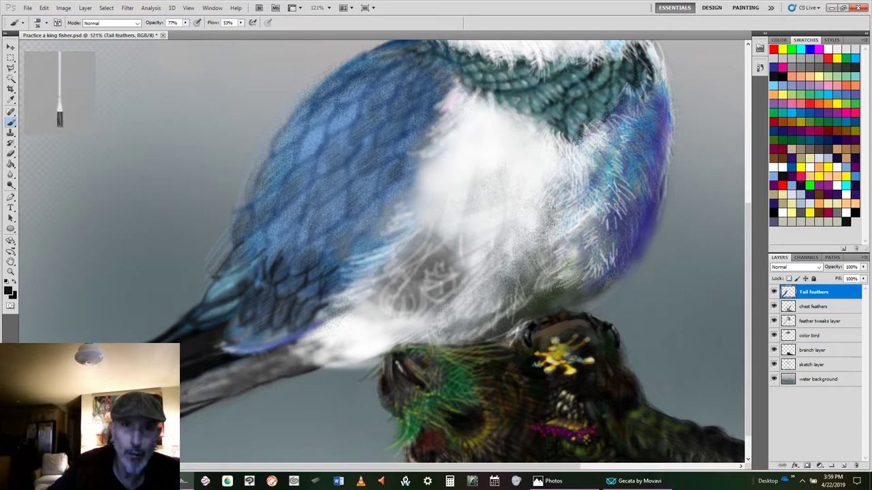
drag(351, 113, 309, 161)
drag(317, 131, 300, 165)
drag(296, 120, 276, 161)
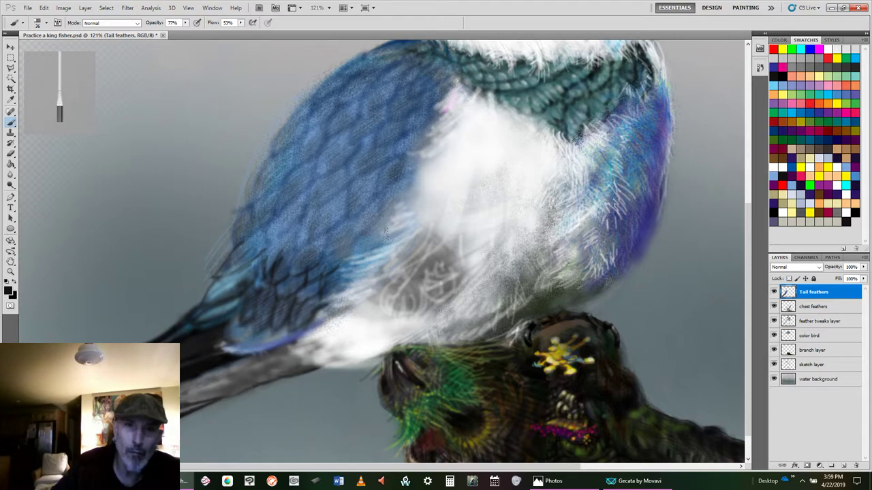
Step: Pick the light cyan-blue swatch and mute the foreground colour to pale grey-blue a2c8d7
click(775, 82)
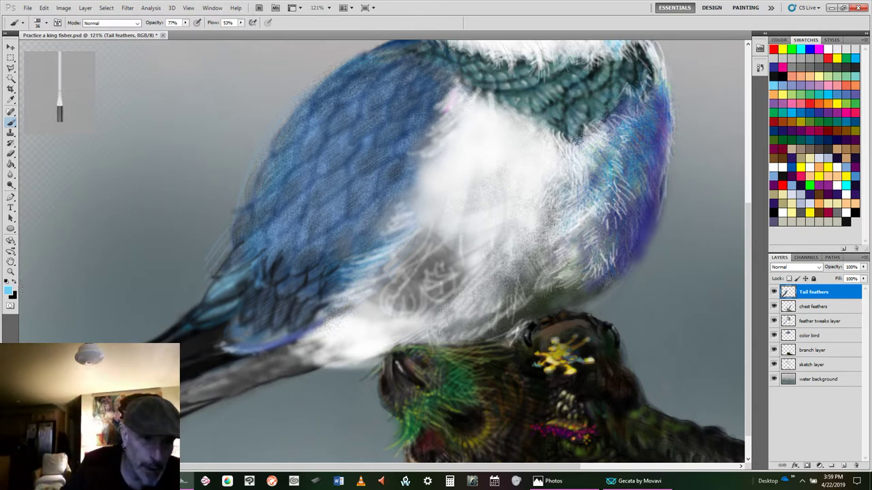
click(10, 293)
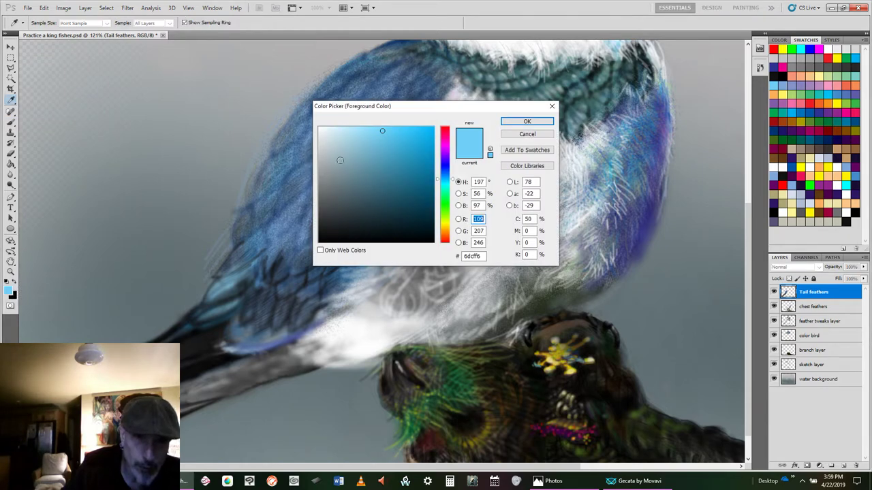
click(348, 143)
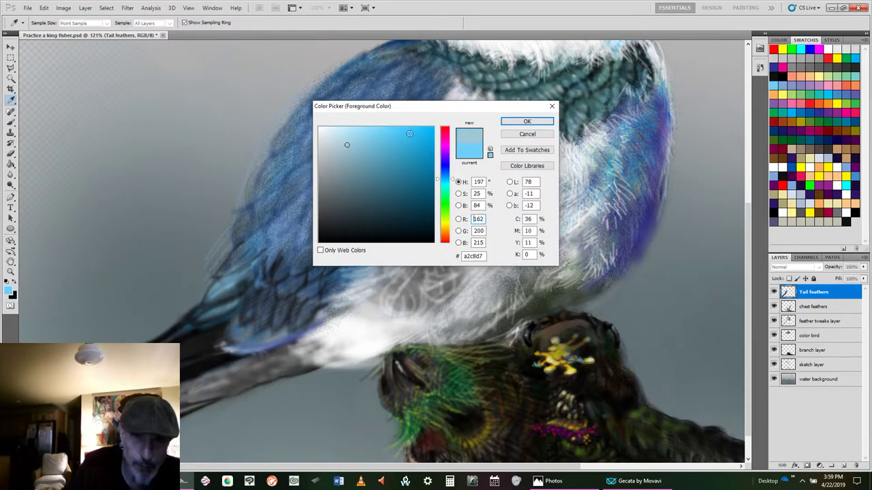
click(505, 122)
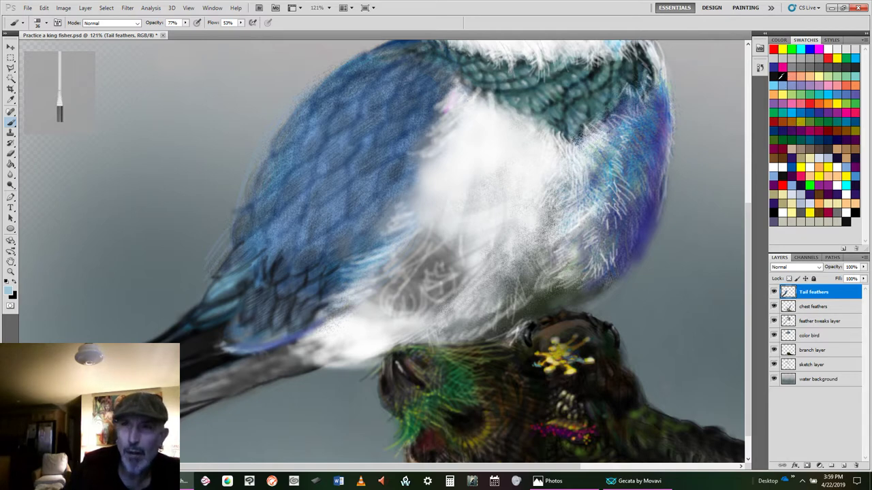
Step: Switch the foreground colour to black and stroke dark barbs over the lower wing feathers just above the small tail-base feathers
click(780, 78)
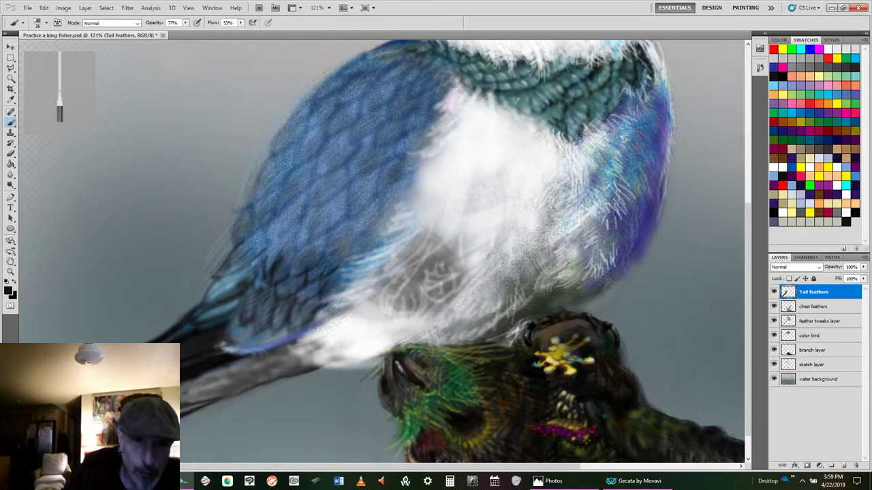
mouse_move(261, 233)
mouse_down()
mouse_move(252, 242)
mouse_move(265, 250)
mouse_up()
drag(253, 233, 249, 242)
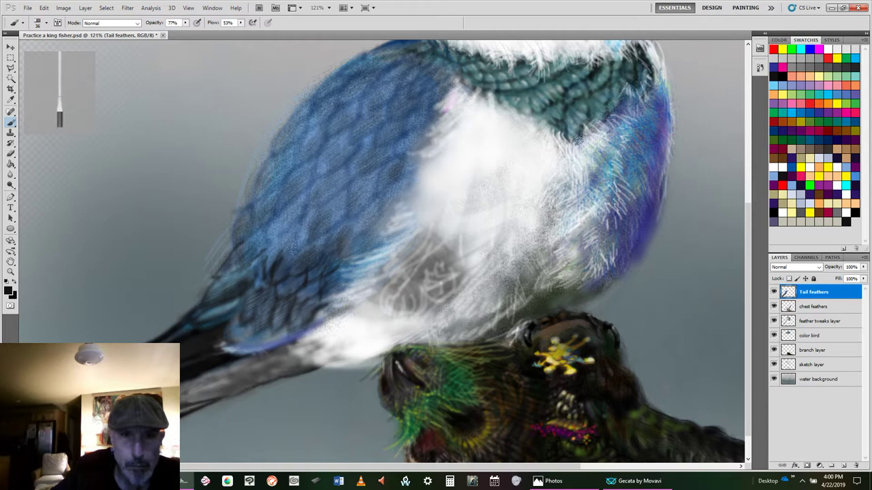
mouse_move(288, 249)
mouse_down()
mouse_move(307, 220)
mouse_move(267, 259)
mouse_move(306, 203)
mouse_move(245, 271)
mouse_up()
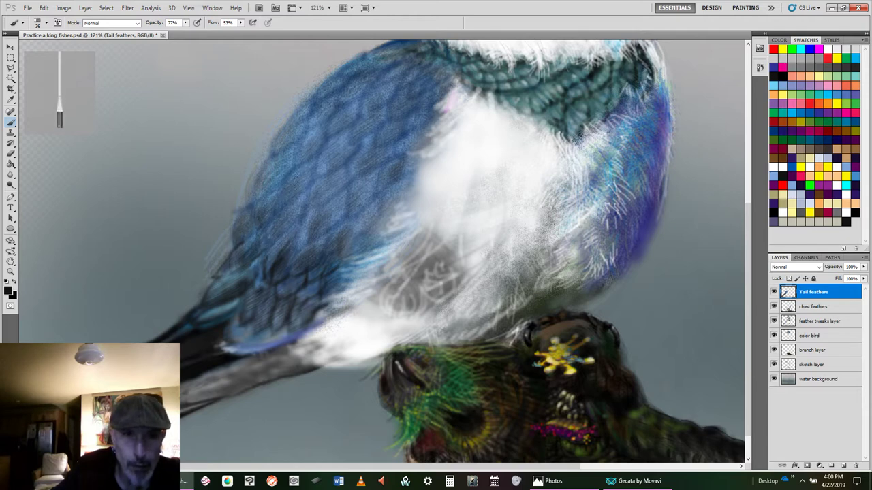
Step: Deepen the feather texture along the middle wing's outer edge and across to its inner half with black bristle strokes
drag(297, 181, 280, 207)
drag(271, 173, 251, 202)
drag(275, 165, 266, 198)
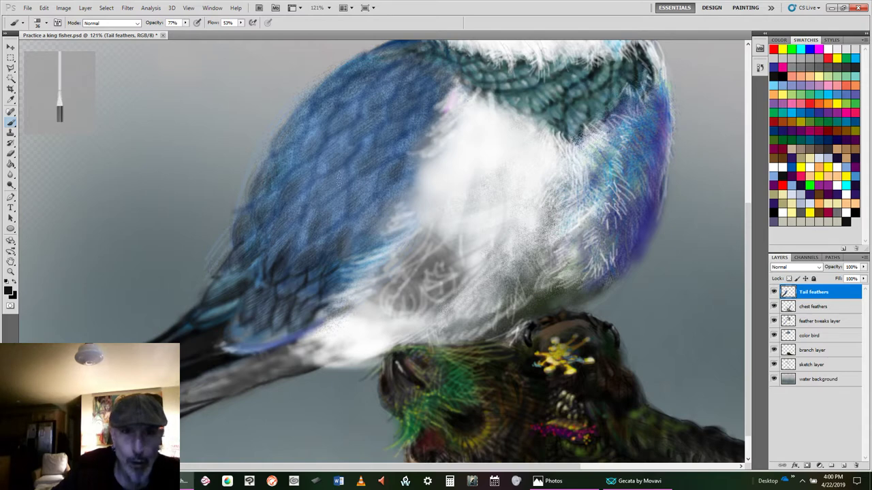
mouse_move(331, 183)
mouse_down()
mouse_move(312, 197)
mouse_move(349, 174)
mouse_move(334, 228)
mouse_up()
drag(350, 201, 361, 187)
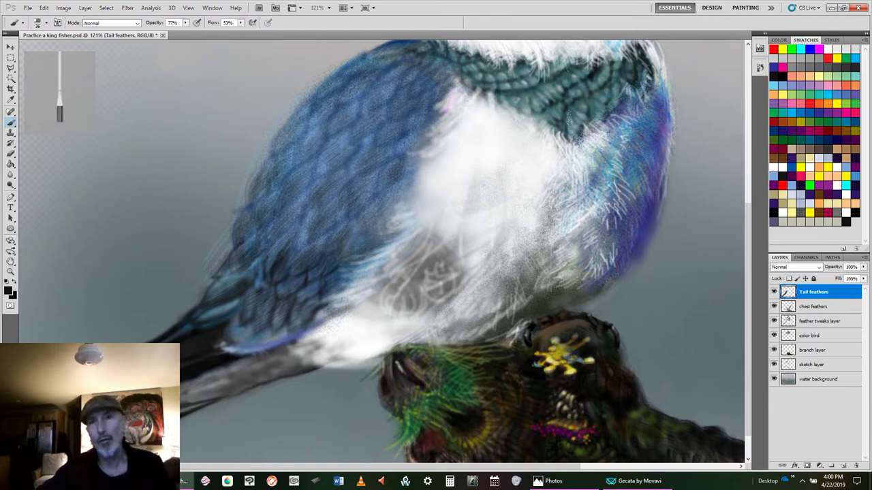
Step: Set the foreground colour to white and the brush flow to 91%, and stroke white barbs over the wing's inner edge
click(828, 49)
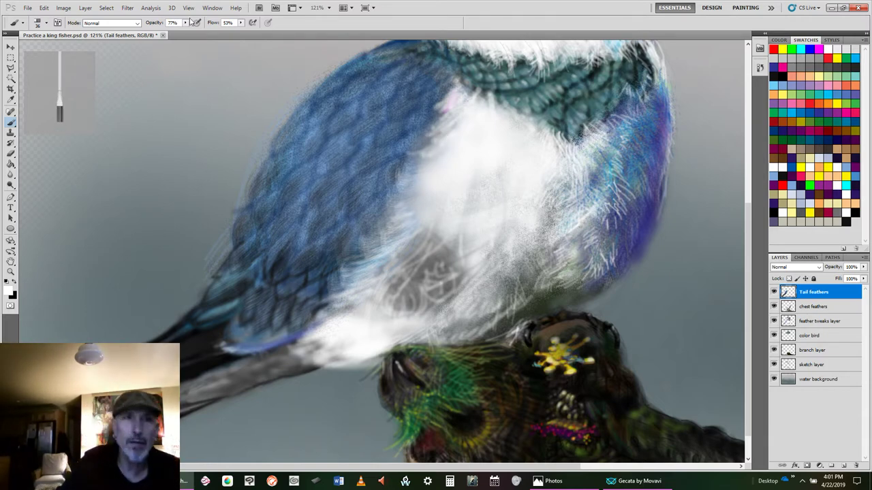
click(241, 23)
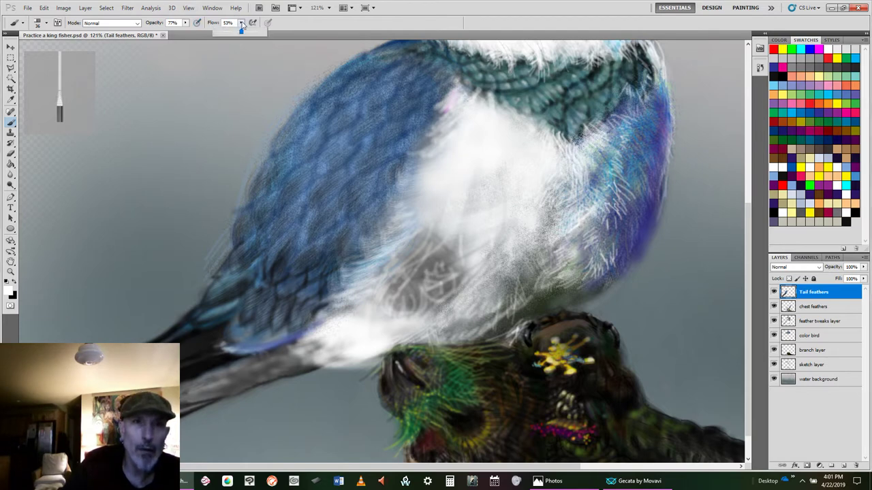
click(423, 194)
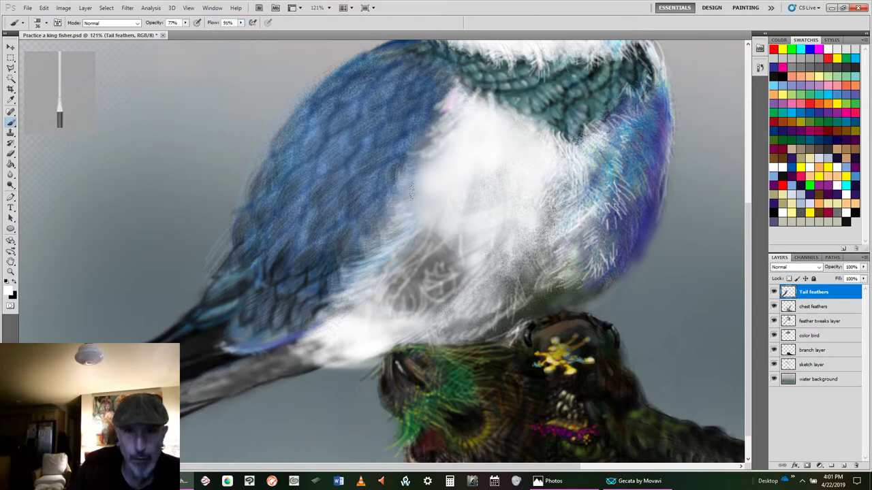
mouse_move(400, 182)
mouse_down()
mouse_move(389, 196)
mouse_move(419, 167)
mouse_up()
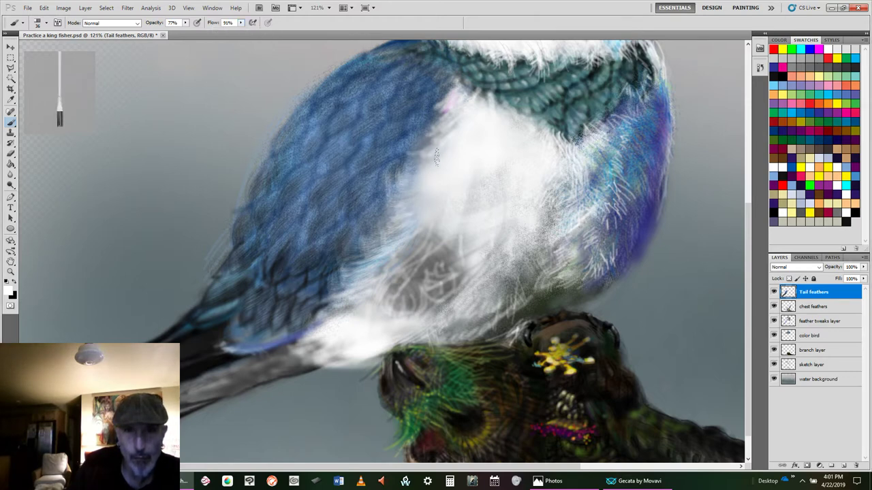
drag(391, 225, 368, 245)
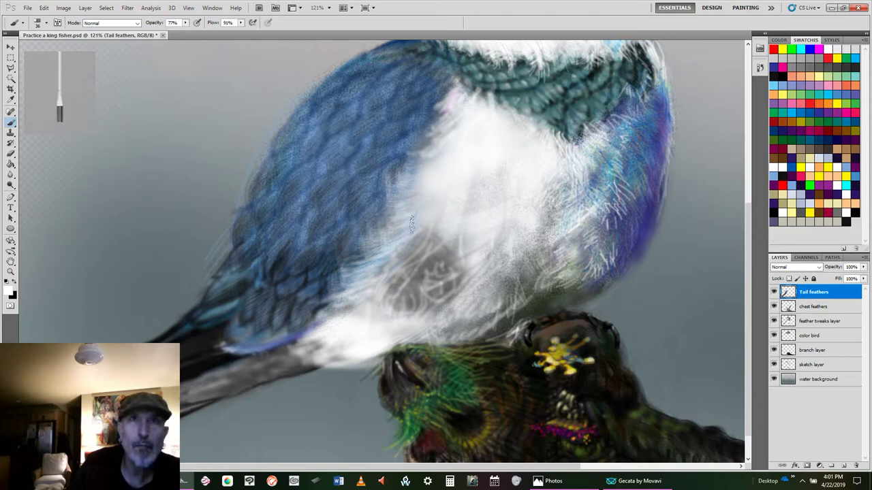
mouse_move(402, 219)
mouse_down()
mouse_move(382, 239)
mouse_move(382, 231)
mouse_up()
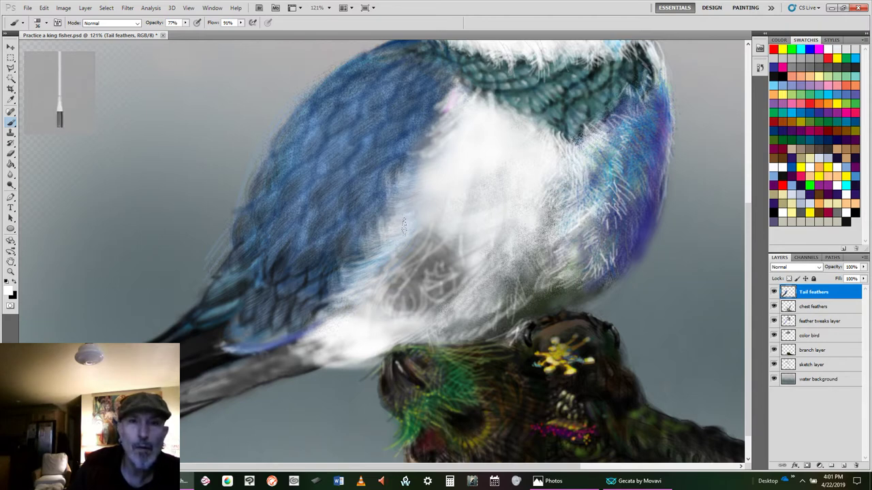
Step: Extend the white bristle strokes from the chest down the lower wing's inner edge to the base of the tail
drag(434, 175, 404, 216)
drag(433, 181, 402, 213)
mouse_move(429, 158)
mouse_down()
mouse_move(409, 196)
mouse_move(412, 215)
mouse_up()
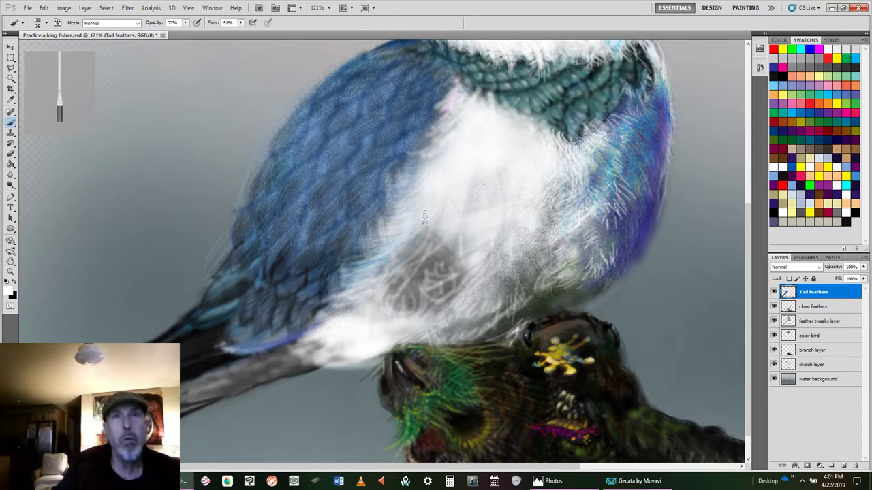
drag(362, 256, 338, 278)
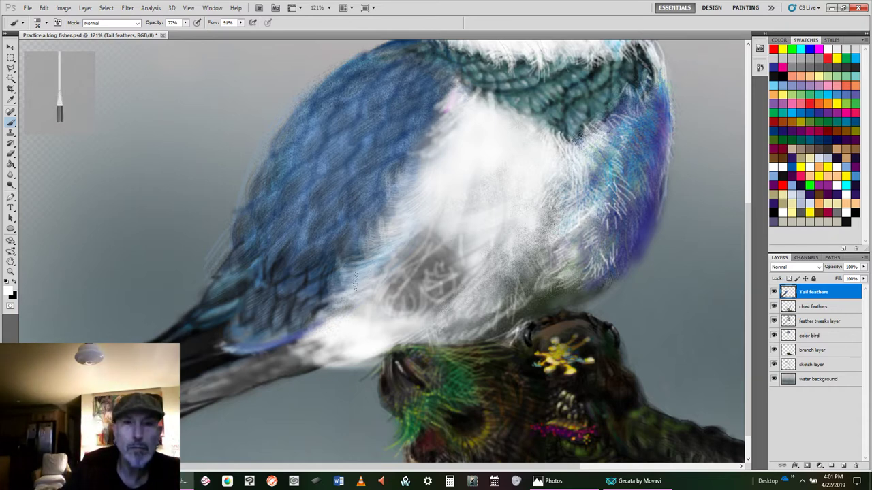
drag(349, 285, 355, 286)
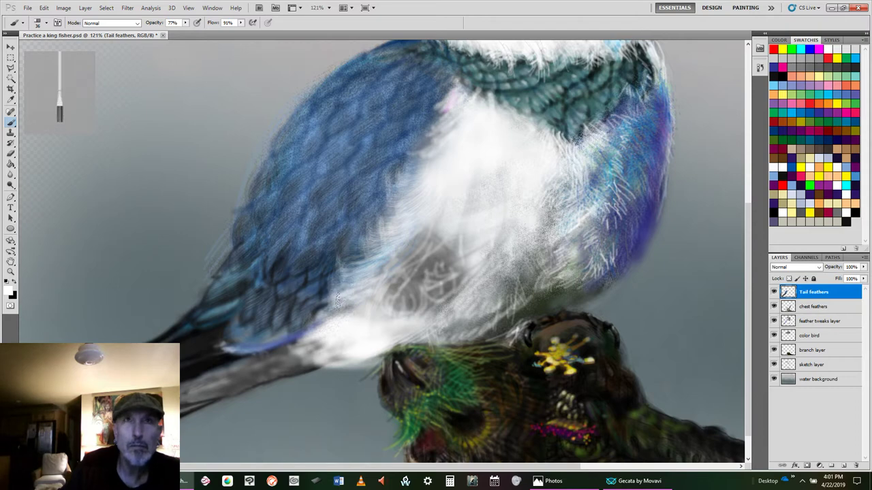
mouse_move(356, 304)
mouse_down()
mouse_move(316, 320)
mouse_move(320, 306)
mouse_move(324, 329)
mouse_move(363, 321)
mouse_up()
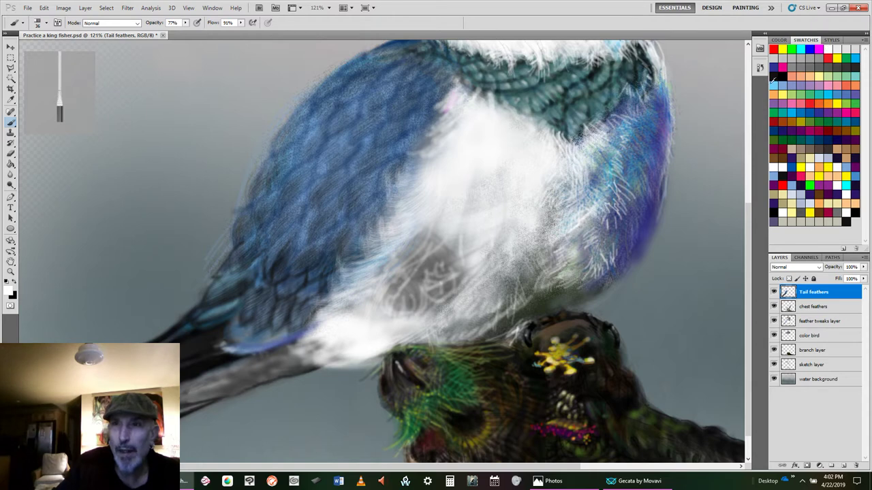
Step: Choose a pale blue foreground colour and stroke soft barbs along the lower wing's inner edge down to the tail's base
click(777, 84)
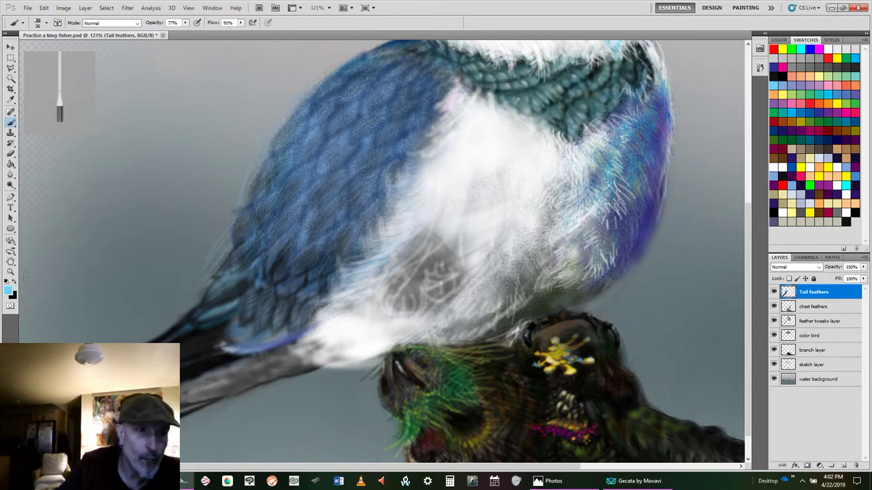
click(9, 291)
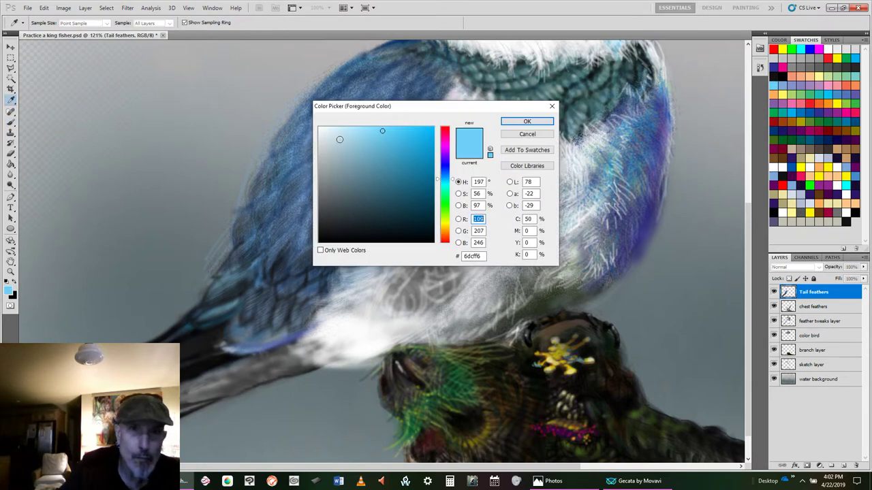
click(527, 122)
key(b)
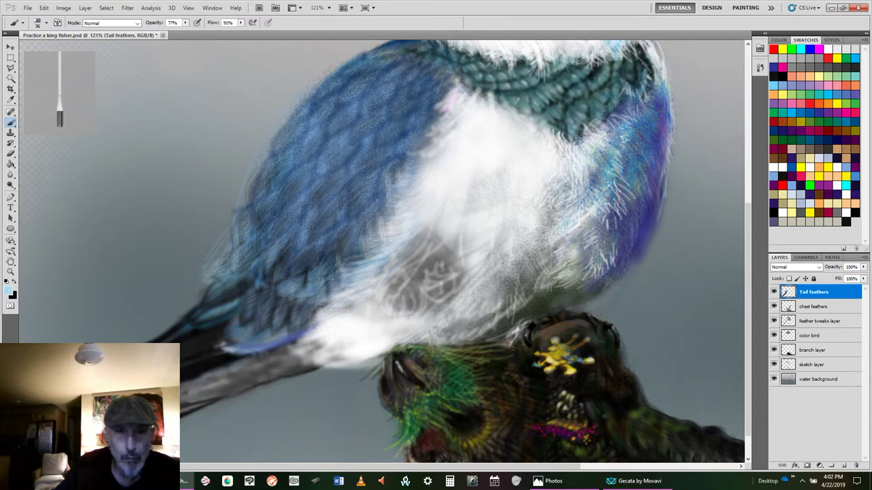
mouse_move(330, 281)
mouse_down()
mouse_move(356, 259)
mouse_move(342, 270)
mouse_move(348, 265)
mouse_move(354, 279)
mouse_move(347, 269)
mouse_move(336, 300)
mouse_move(369, 277)
mouse_move(332, 290)
mouse_up()
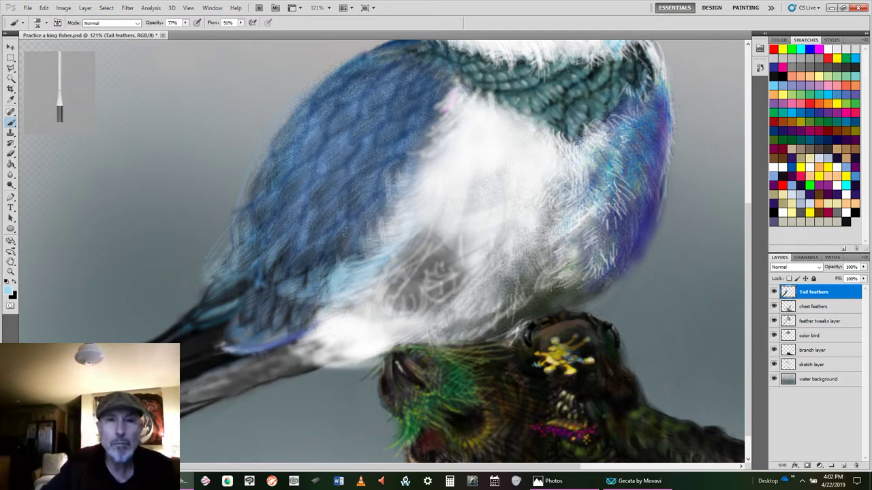
mouse_move(335, 273)
mouse_down()
mouse_move(361, 251)
mouse_move(349, 259)
mouse_up()
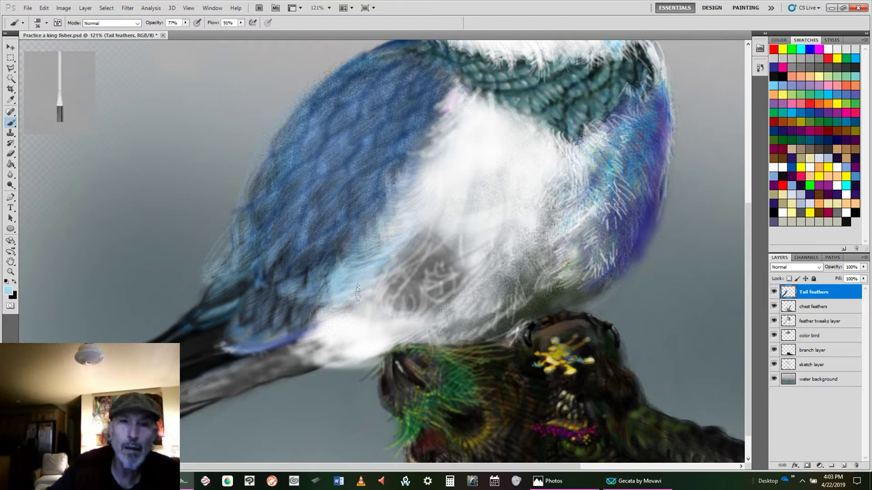
mouse_move(361, 300)
mouse_down()
mouse_move(320, 322)
mouse_move(336, 313)
mouse_move(324, 315)
mouse_move(323, 328)
mouse_move(329, 318)
mouse_move(277, 337)
mouse_move(326, 297)
mouse_move(326, 316)
mouse_move(312, 320)
mouse_move(334, 312)
mouse_move(310, 335)
mouse_up()
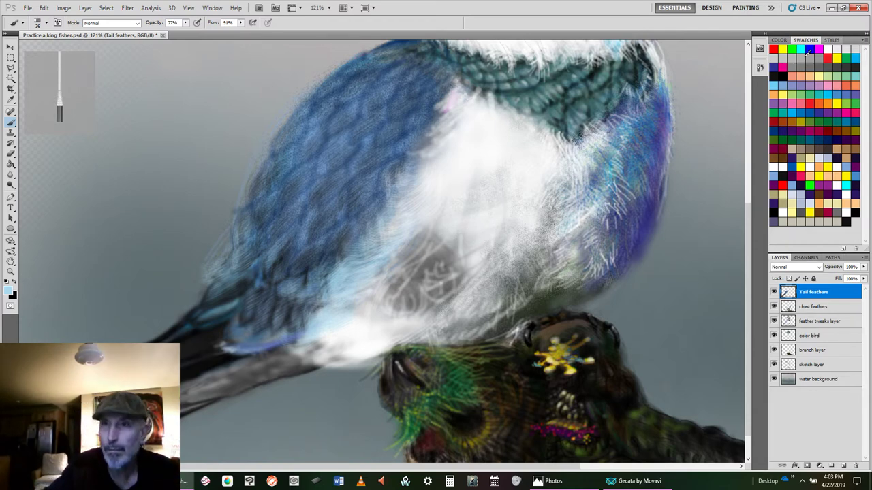
Step: Pick a dark grey swatch and stroke over the white squiggles and upper tip of the grey belly patch
click(833, 66)
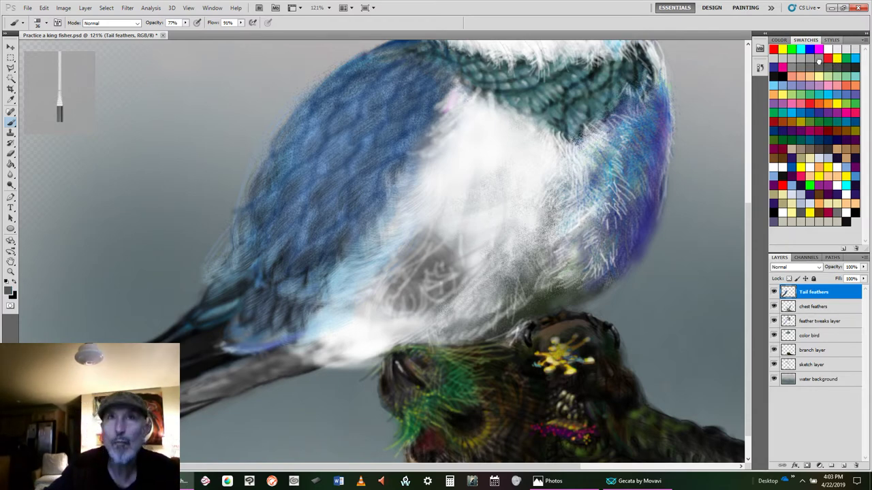
drag(397, 293, 388, 305)
drag(428, 286, 431, 305)
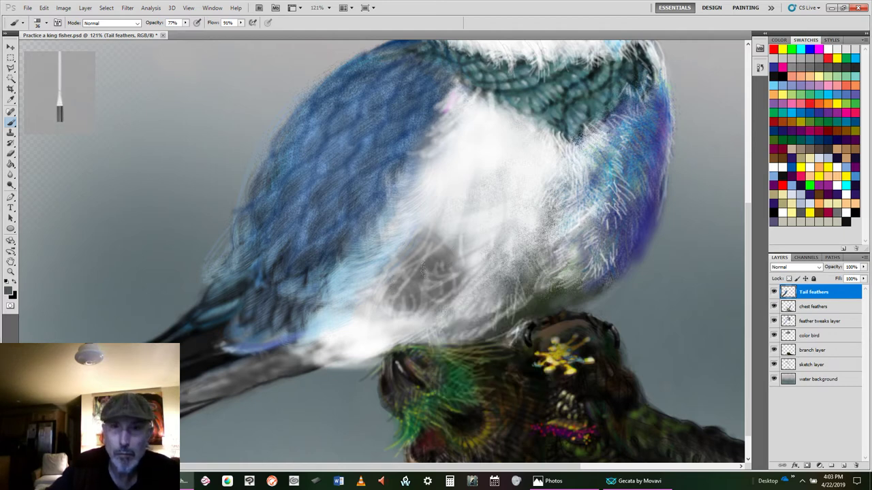
mouse_move(430, 239)
mouse_down()
mouse_move(421, 250)
mouse_move(430, 249)
mouse_up()
drag(450, 221, 440, 236)
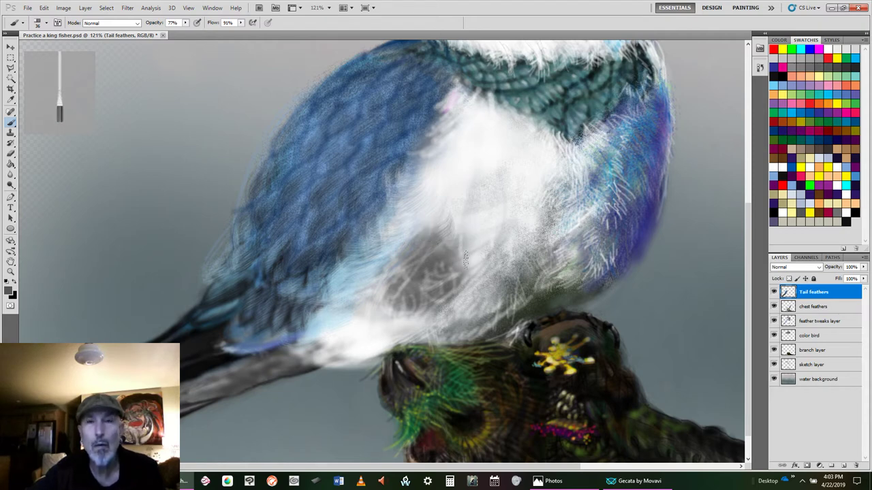
Step: Switch to white and stroke feathery barbs over the grey belly patch, the belly's lower edge and the tail's base
click(829, 49)
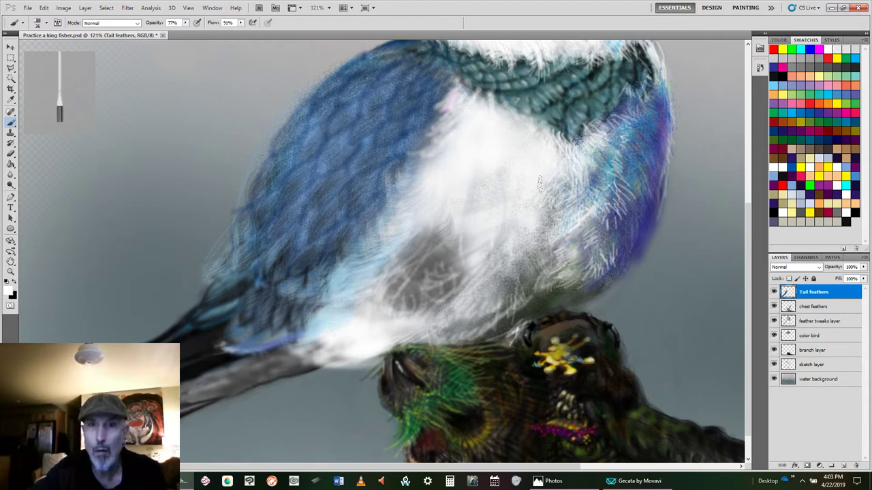
mouse_move(445, 216)
mouse_down()
mouse_move(419, 237)
mouse_move(437, 247)
mouse_up()
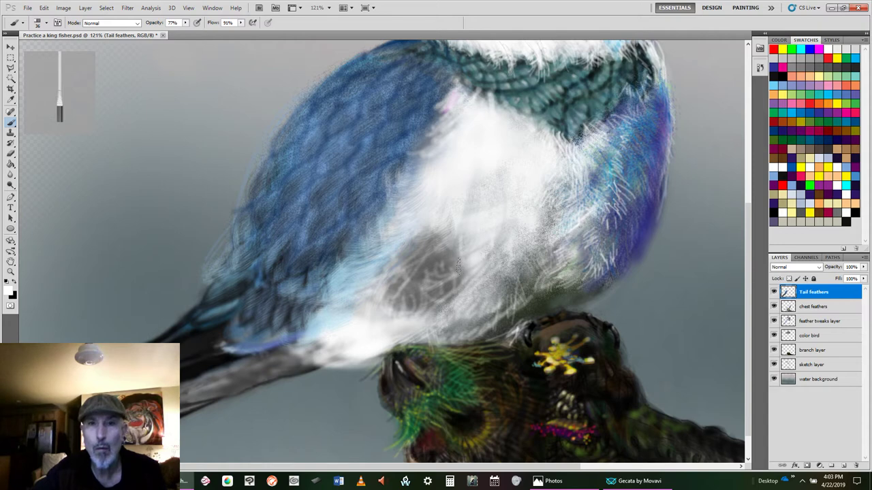
mouse_move(457, 262)
mouse_down()
mouse_move(449, 278)
mouse_move(410, 290)
mouse_up()
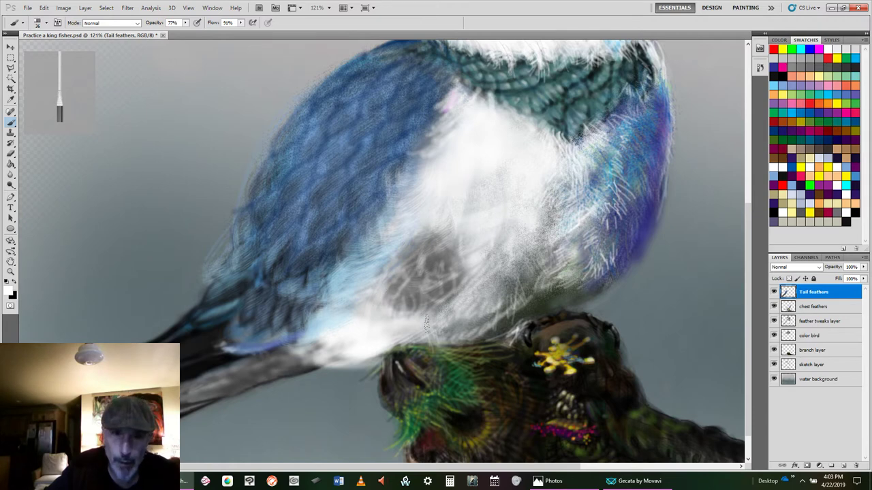
mouse_move(424, 340)
mouse_down()
mouse_move(408, 364)
mouse_move(405, 339)
mouse_move(388, 357)
mouse_up()
mouse_move(468, 327)
mouse_down()
mouse_move(434, 332)
mouse_move(476, 331)
mouse_move(455, 340)
mouse_move(481, 324)
mouse_move(473, 335)
mouse_move(454, 326)
mouse_move(444, 335)
mouse_move(461, 329)
mouse_move(441, 339)
mouse_move(492, 331)
mouse_up()
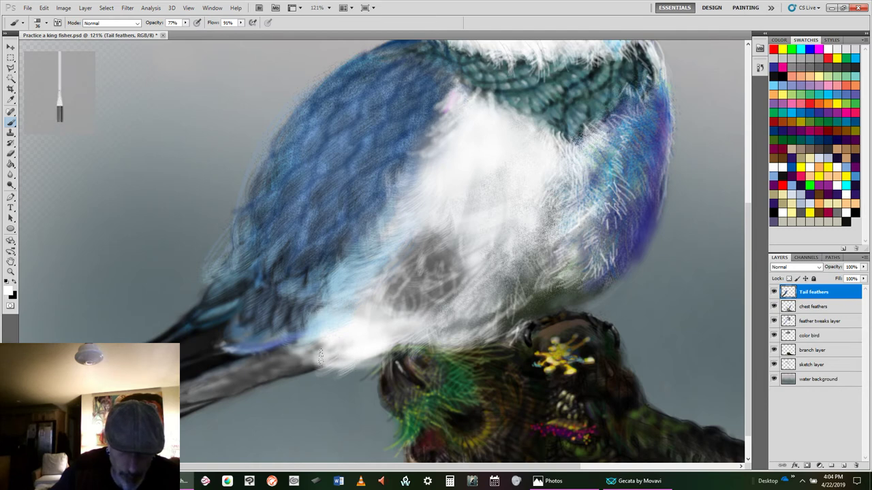
mouse_move(316, 356)
mouse_down()
mouse_move(293, 335)
mouse_move(309, 310)
mouse_move(307, 326)
mouse_move(285, 328)
mouse_move(321, 321)
mouse_move(300, 323)
mouse_move(324, 315)
mouse_move(312, 323)
mouse_move(329, 304)
mouse_move(314, 302)
mouse_move(330, 289)
mouse_move(332, 298)
mouse_move(349, 282)
mouse_up()
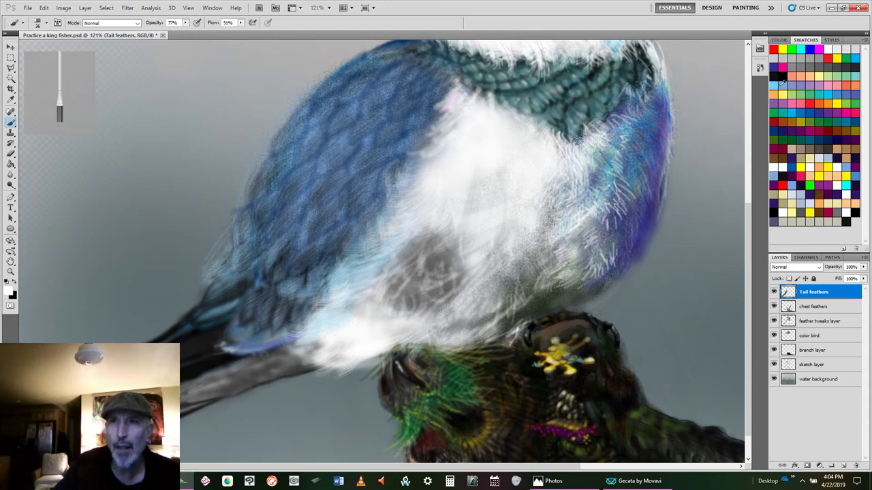
Step: Pick the light blue swatch as the foreground colour
click(776, 84)
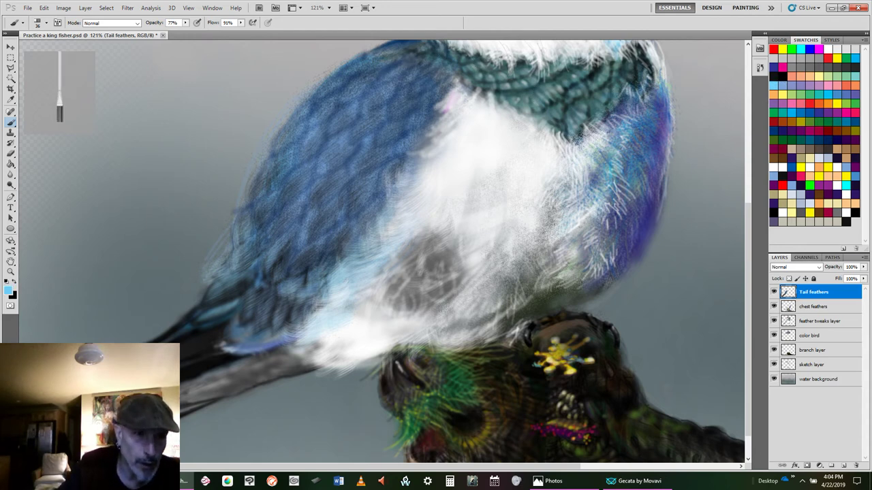
click(9, 290)
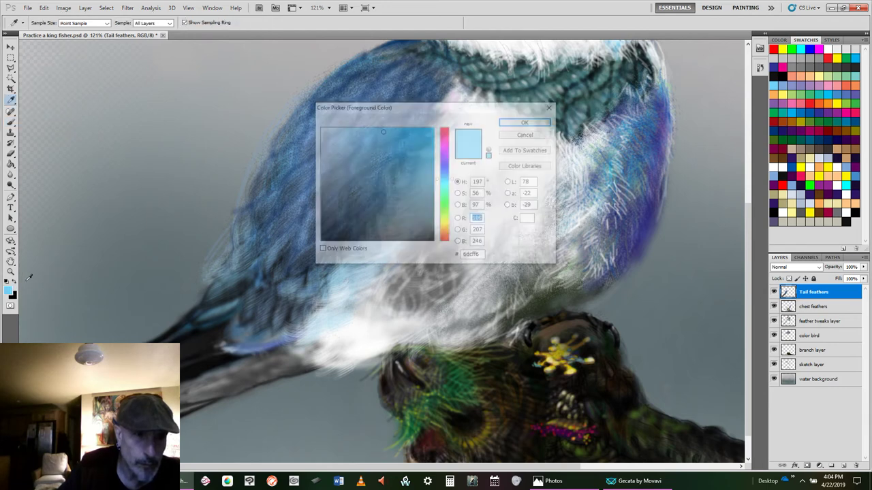
click(391, 167)
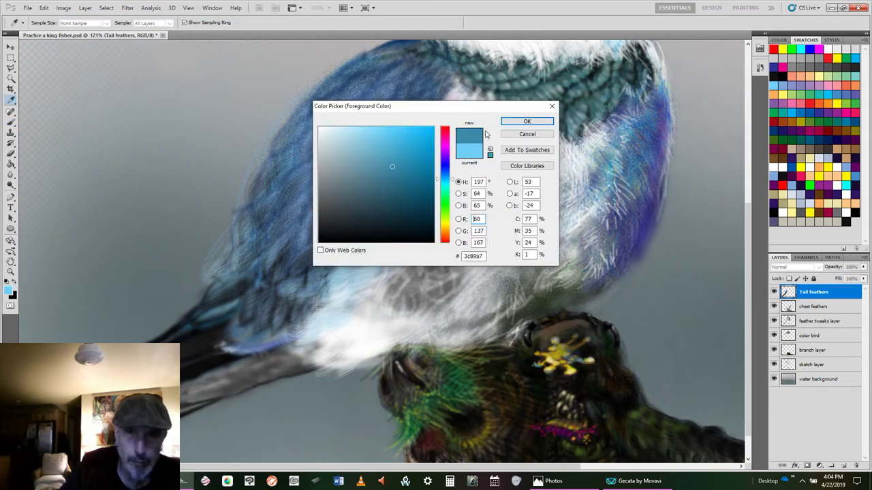
click(552, 107)
key(b)
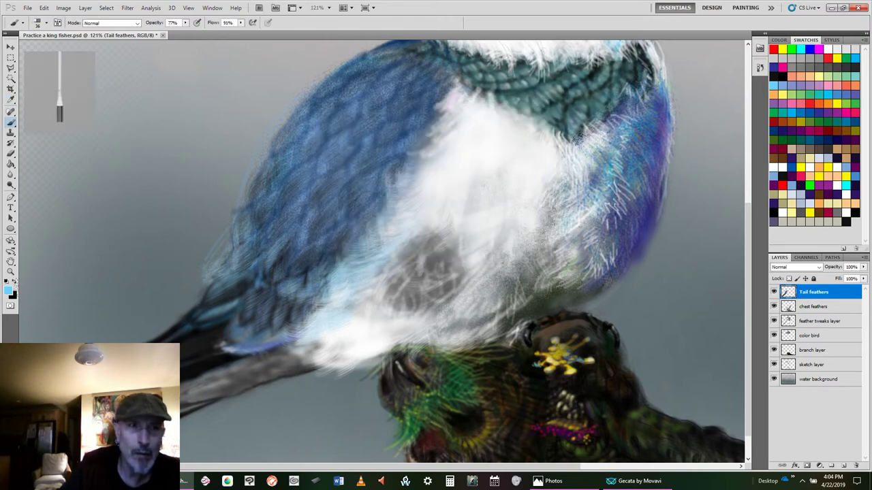
Step: Deepen the light blue foreground colour to a darker, more saturated medium blue of the same hue
click(10, 291)
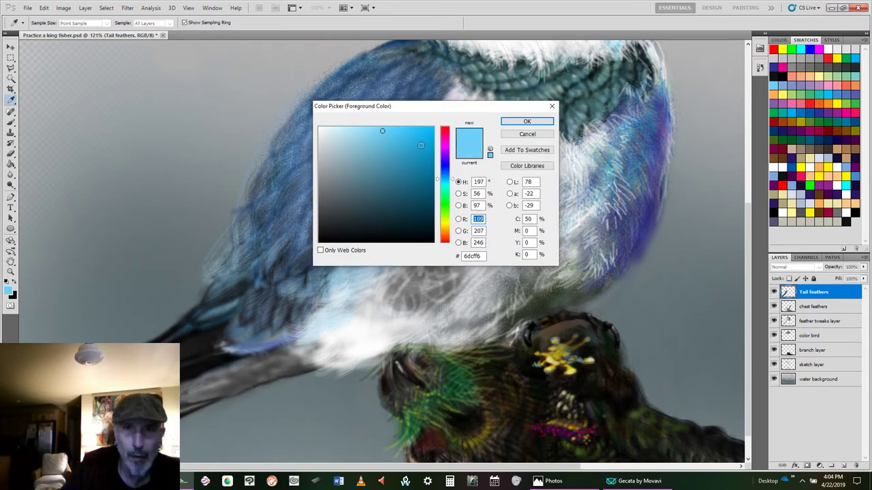
click(397, 144)
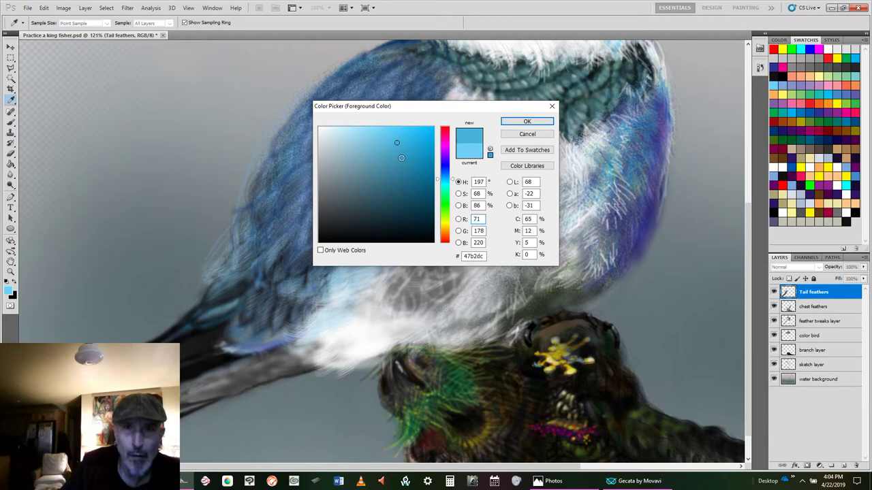
click(515, 123)
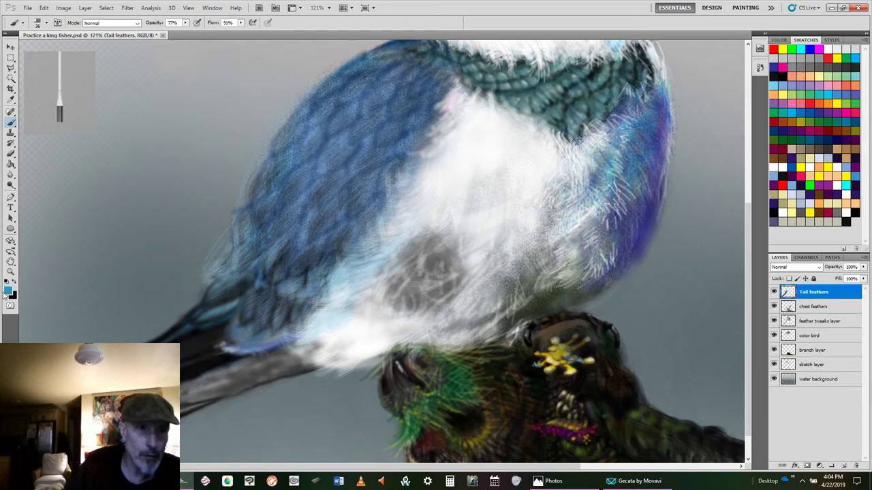
Step: Brush medium blue bristle strokes over the wing feathers from the shoulder downward, reducing the brush size to 25
click(11, 262)
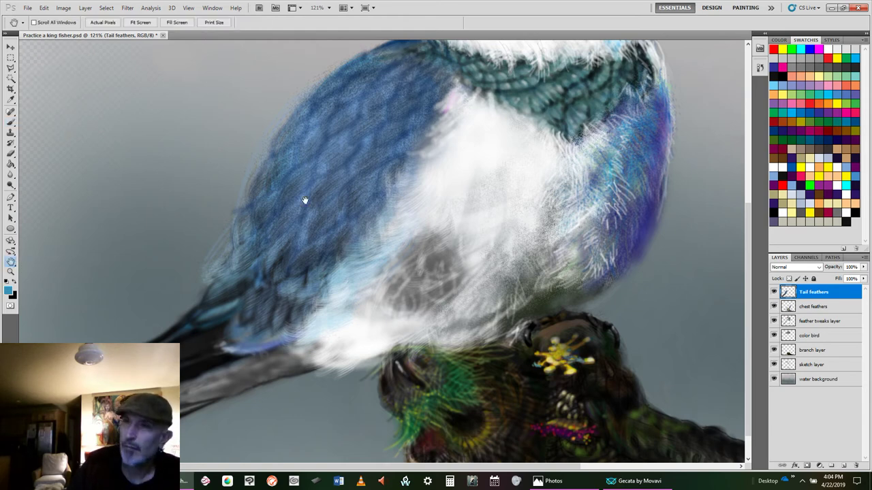
drag(370, 184, 312, 204)
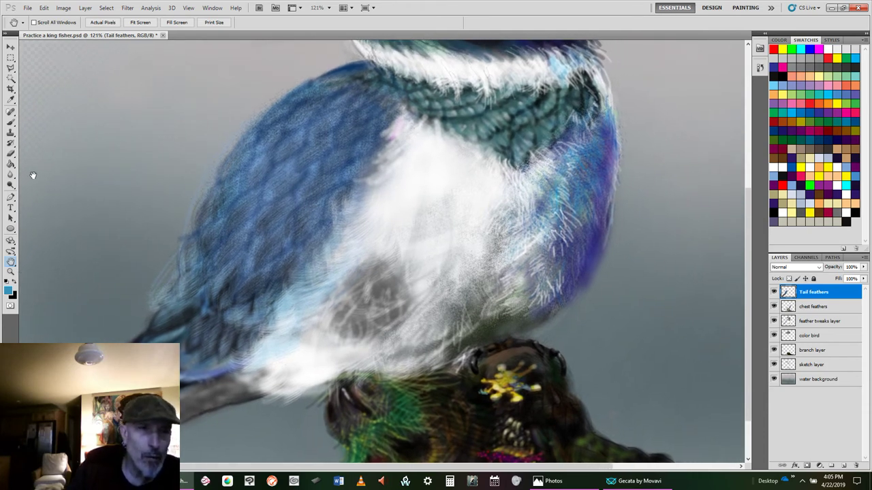
click(10, 122)
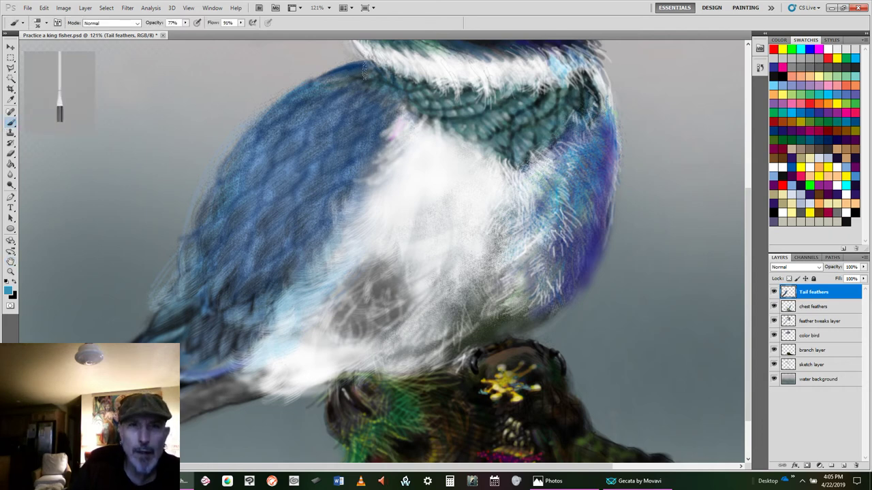
mouse_move(364, 70)
mouse_down()
mouse_move(342, 74)
mouse_move(367, 69)
mouse_up()
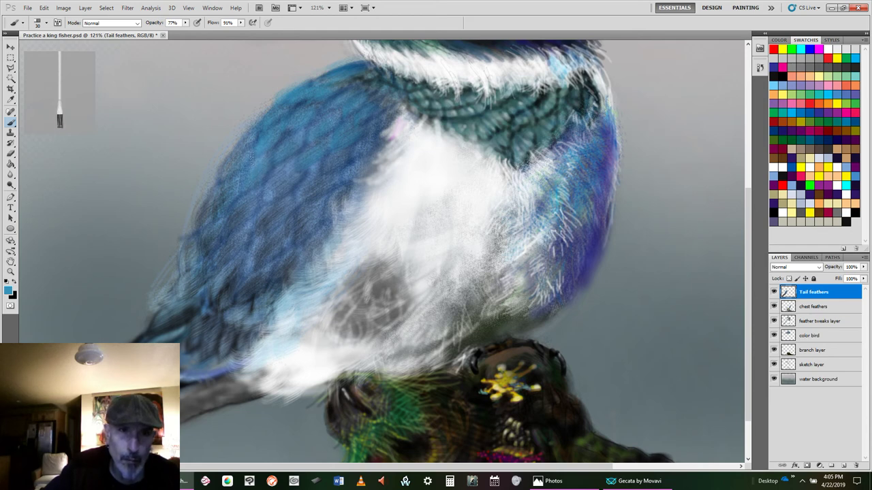
key(bracketleft)
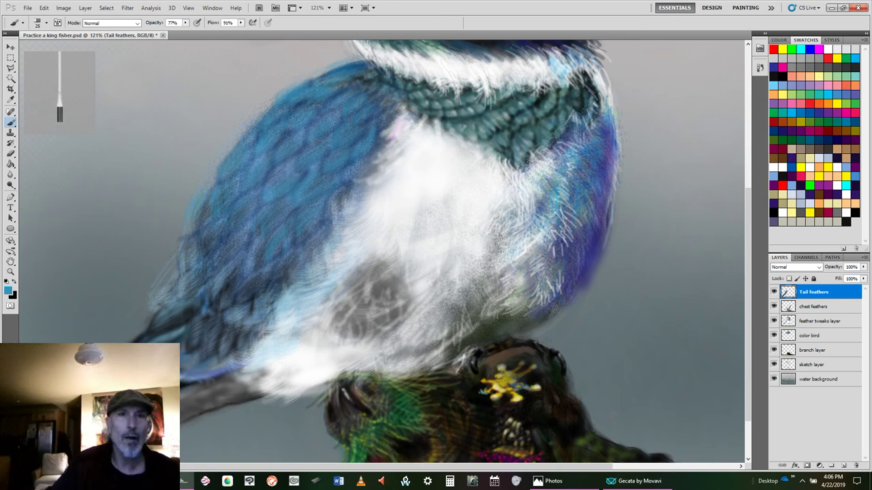
Step: Save the layered kingfisher painting and fit the whole image on screen
click(28, 8)
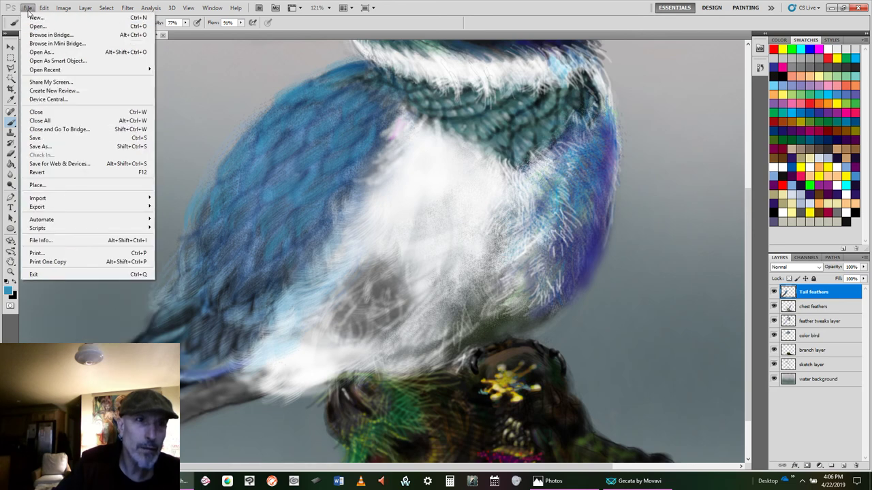
click(53, 137)
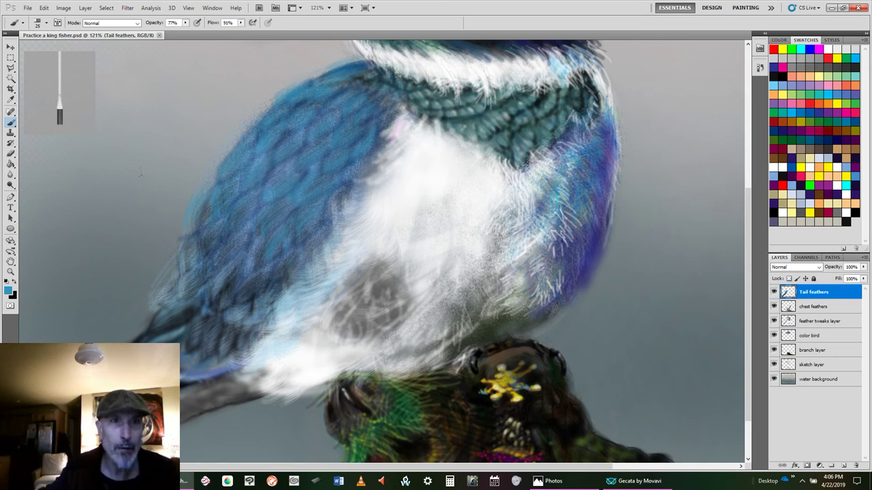
click(188, 8)
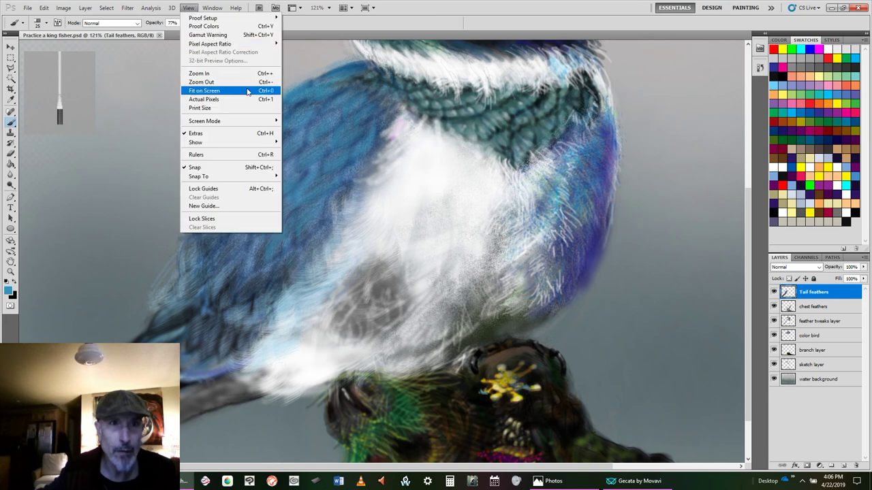
click(248, 91)
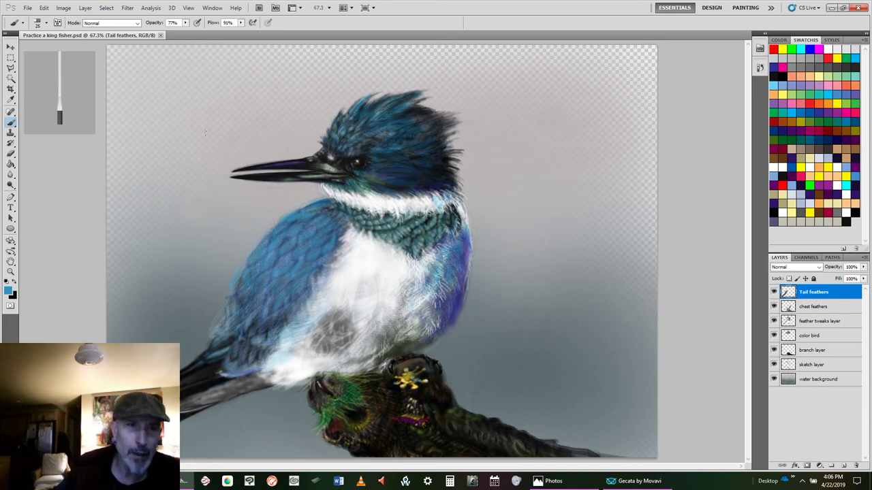
Step: Begin saving a copy of the painting in the Master Kingfisher folder with JPEG as the format
click(27, 8)
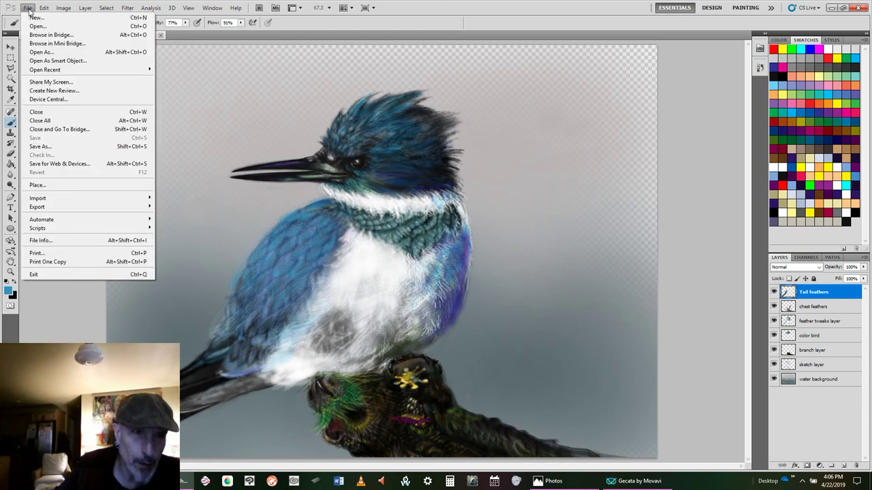
click(64, 146)
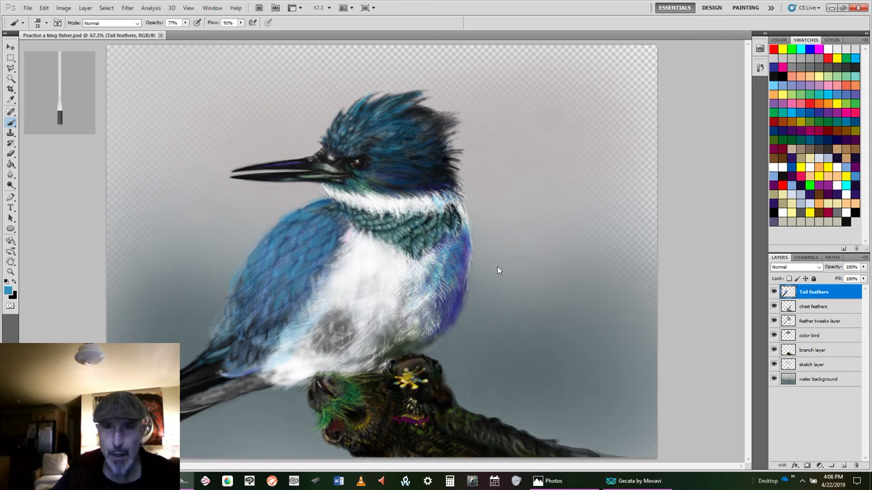
click(509, 243)
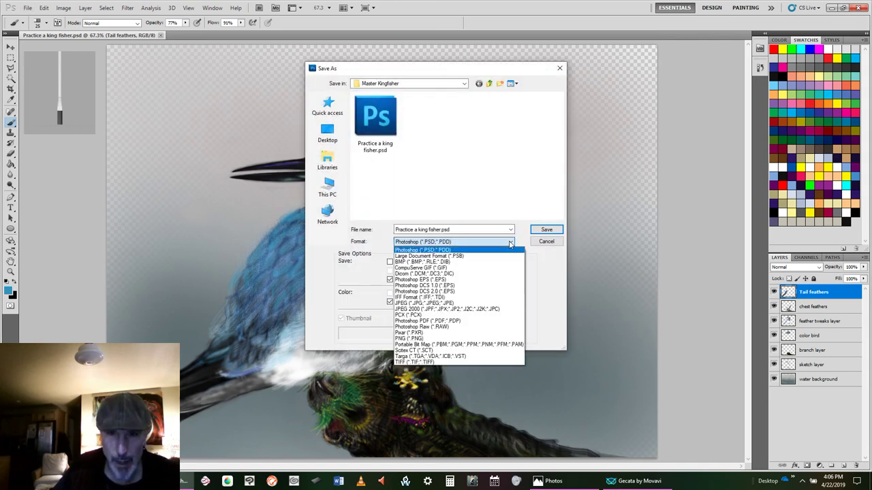
click(461, 304)
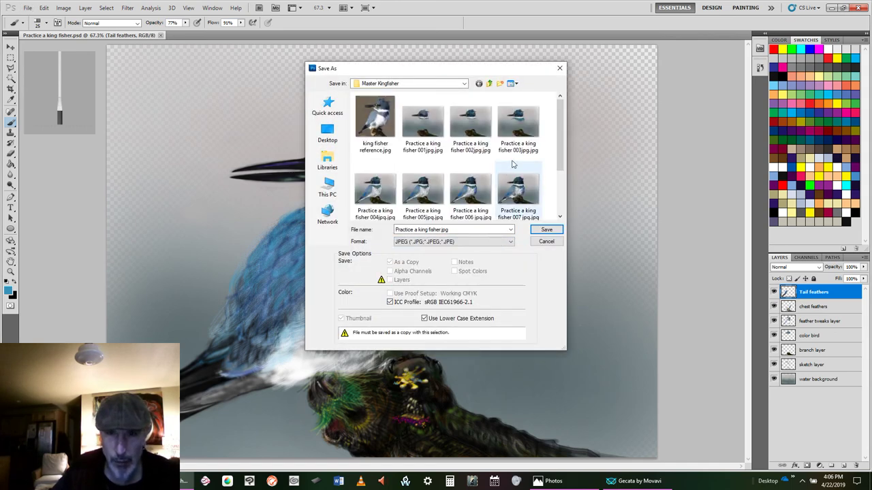
Step: Reuse the 009 file's name, renumber it to "Practice a king fisher 010jpg.jpg", and save the JPEG at maximum quality 12
drag(560, 140, 558, 185)
click(436, 212)
click(450, 229)
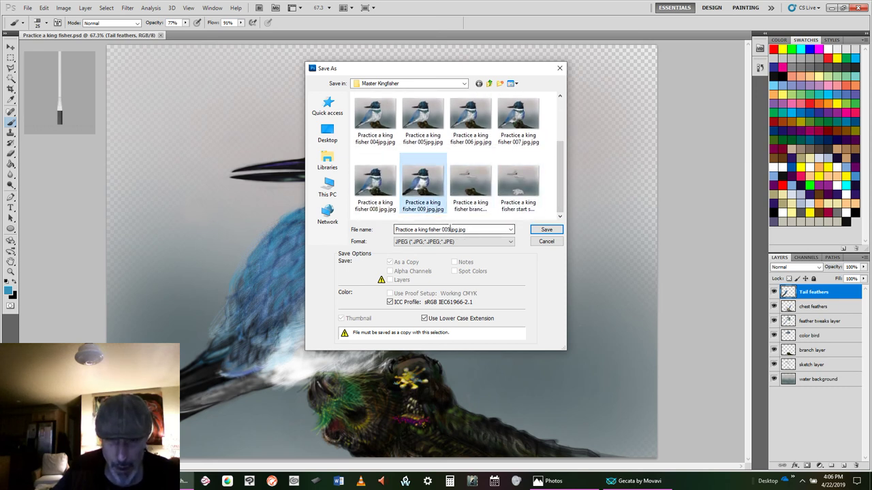
click(450, 229)
drag(450, 229, 445, 228)
text(10)
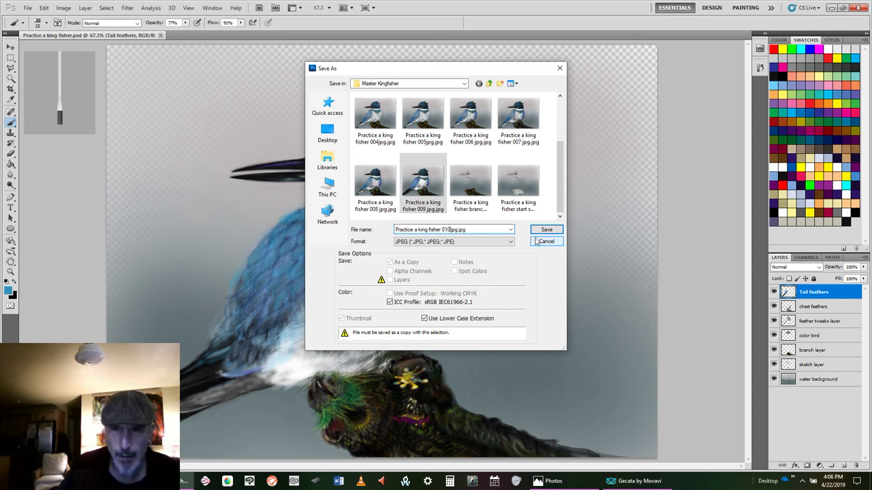
click(556, 233)
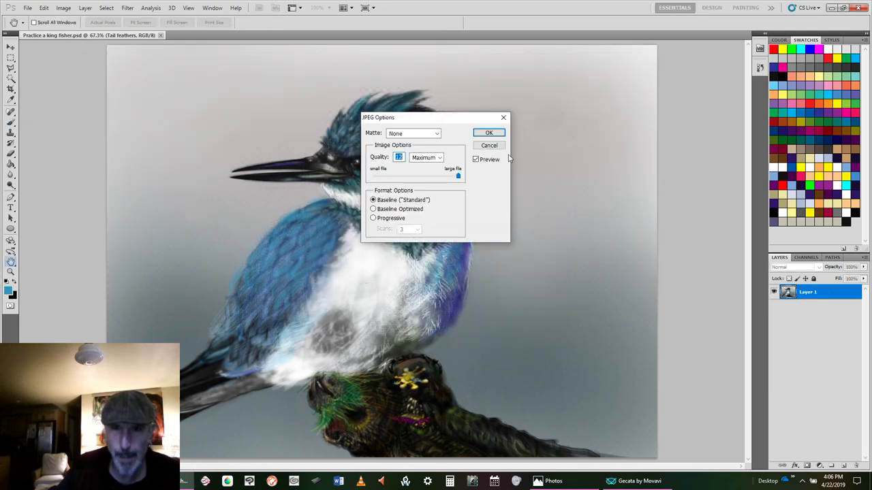
click(495, 134)
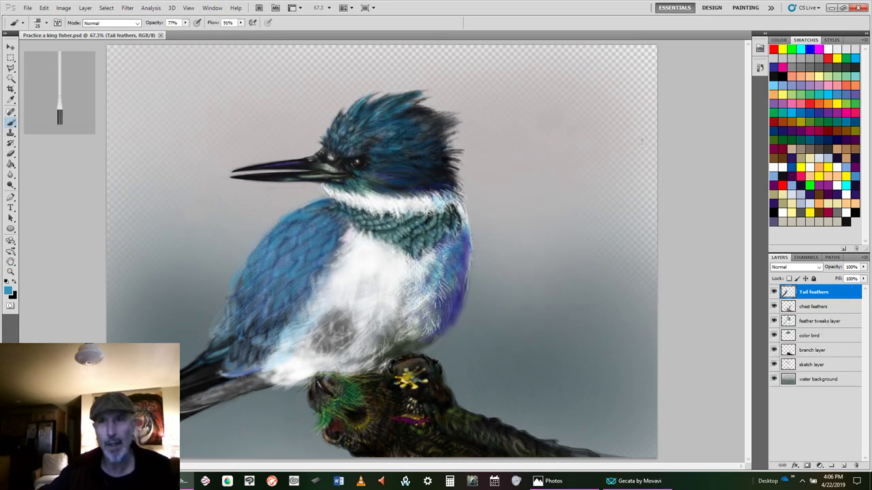